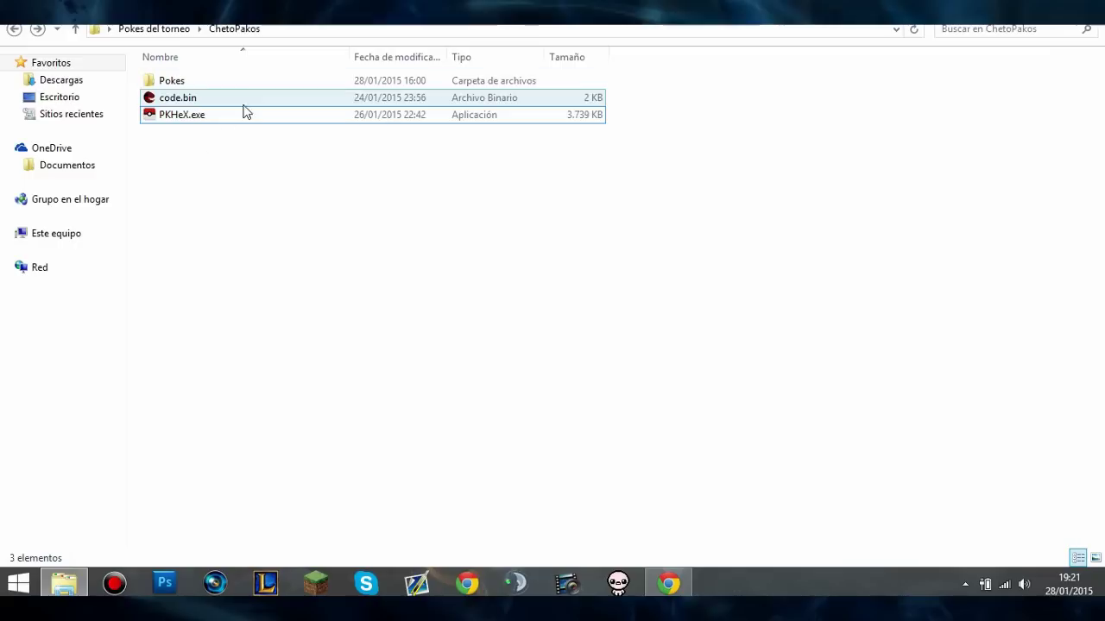
Switch to Pokémon Showdown in Chrome to review the Storm Dance Serperior set, and return to the ChetoPakos folder.
{"action": "left_click", "coordinate": [249, 129]}
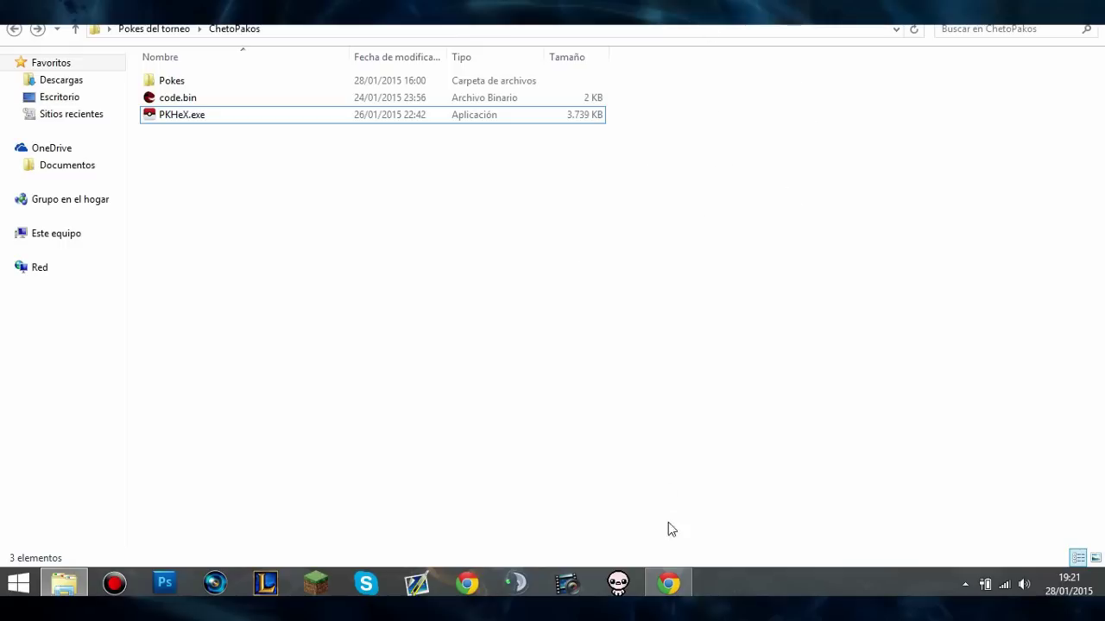
{"action": "left_click", "coordinate": [671, 585]}
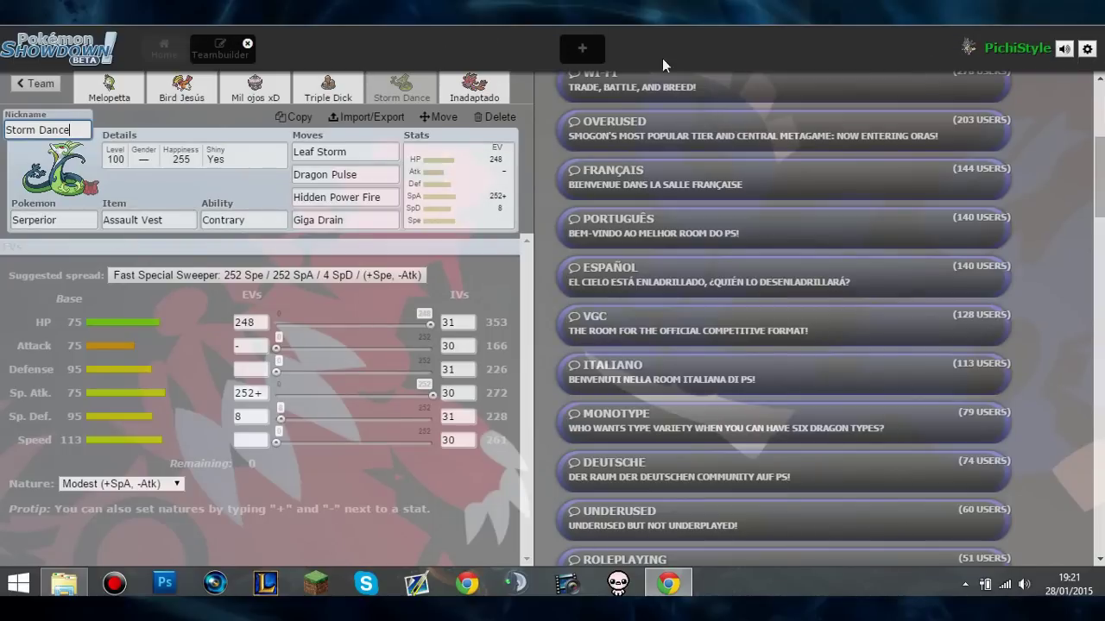
{"action": "left_click", "coordinate": [186, 91]}
{"action": "left_click", "coordinate": [401, 86]}
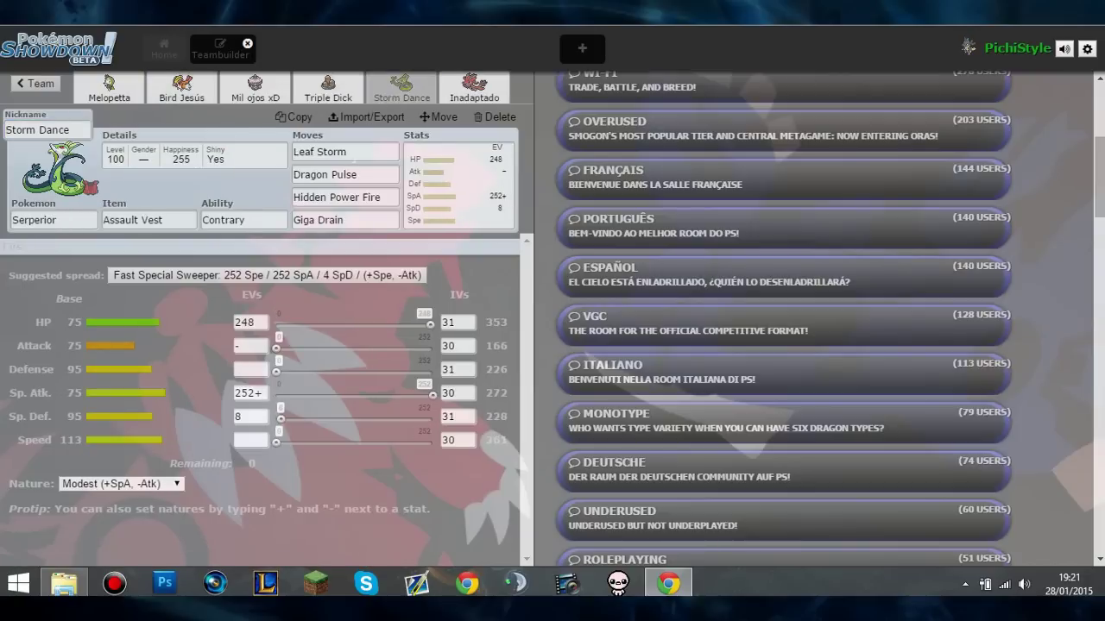
{"action": "key", "text": "alt+Tab"}
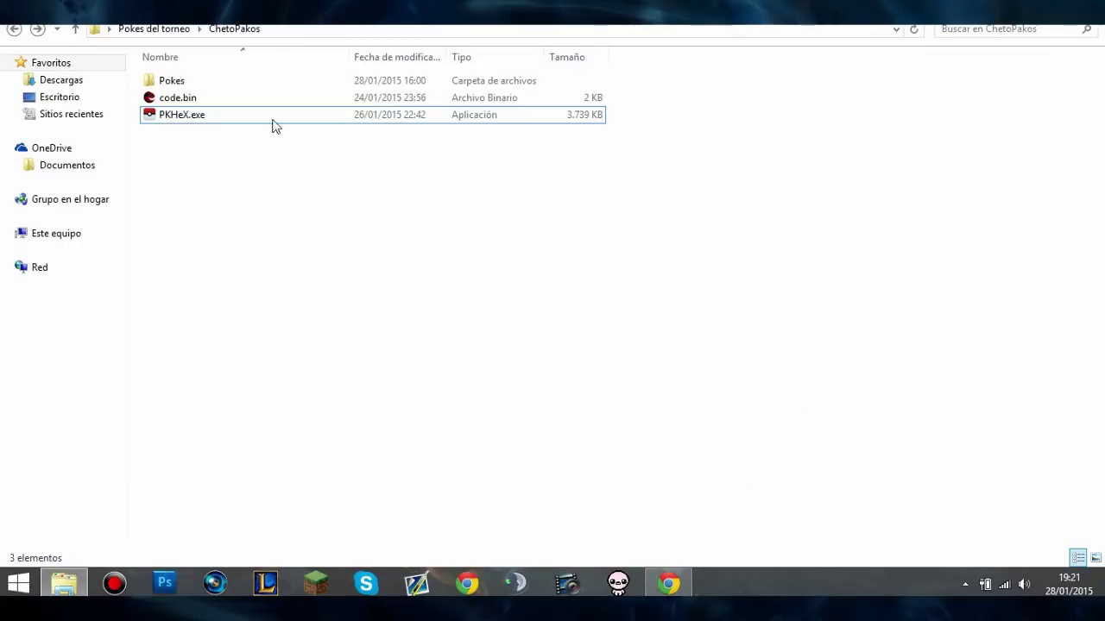
Launch PKHeX from the ChetoPakos folder and set the Pokémon's species to Snivy.
{"action": "double_click", "coordinate": [259, 119]}
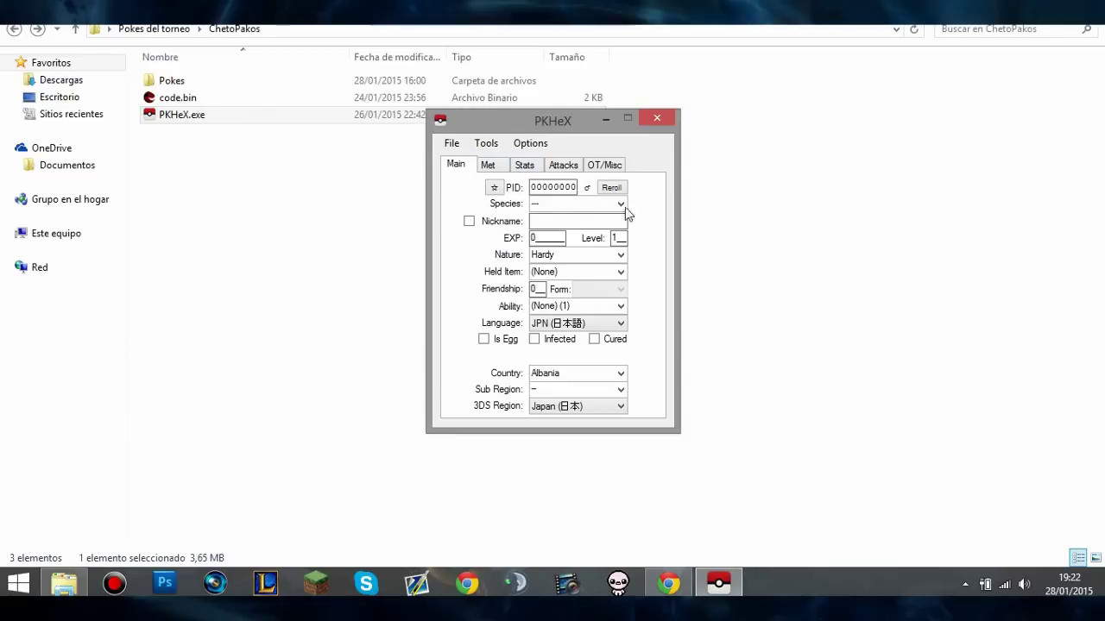
{"action": "left_click", "coordinate": [620, 204]}
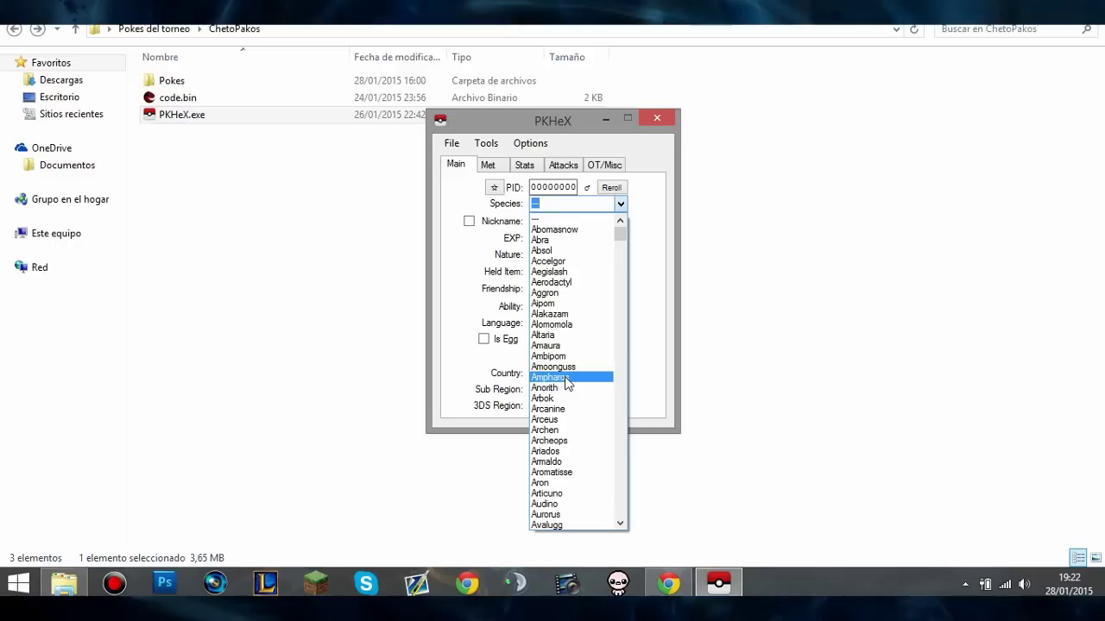
{"action": "key", "text": "Escape"}
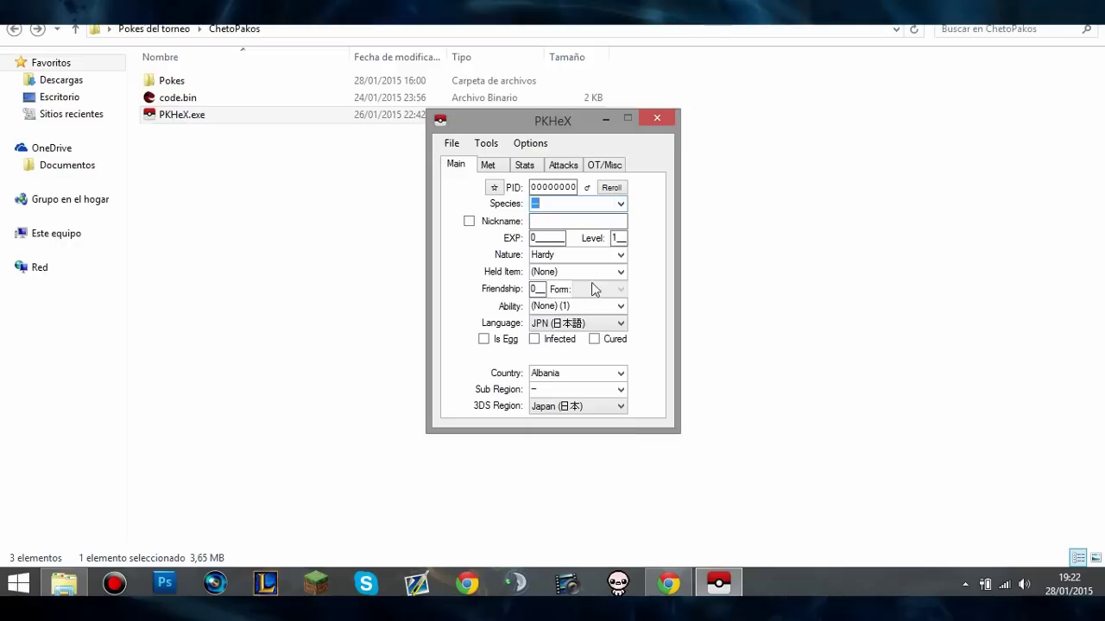
{"action": "left_click", "coordinate": [620, 203]}
{"action": "type", "text": "Sableye"}
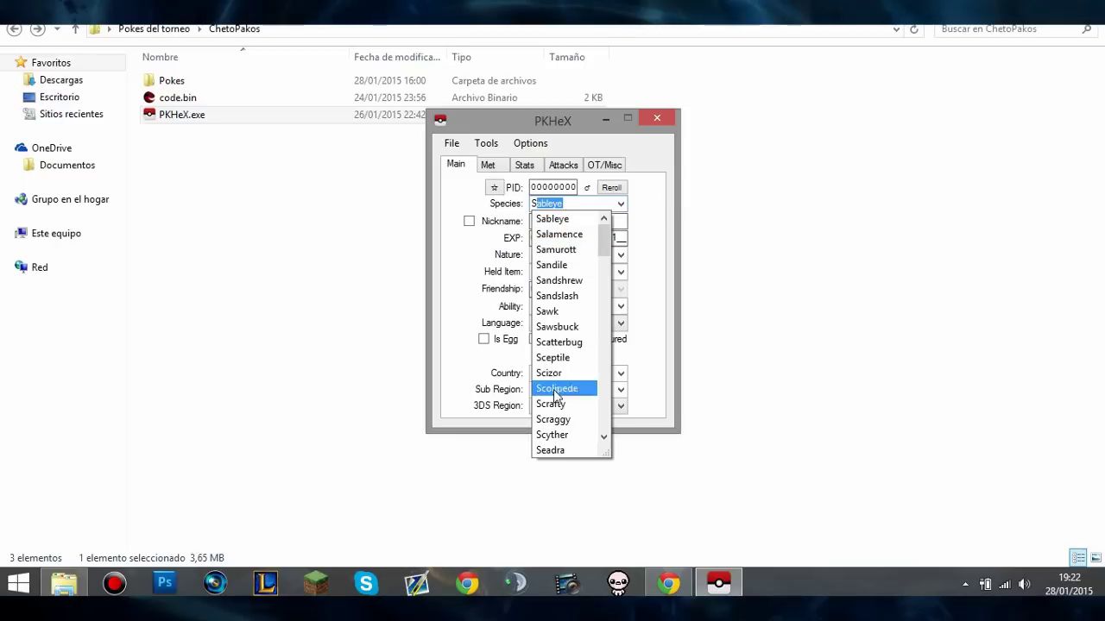
{"action": "scroll", "coordinate": [562, 424], "scroll_direction": "down", "scroll_amount": 1}
{"action": "scroll", "coordinate": [566, 405], "scroll_direction": "down", "scroll_amount": 1}
{"action": "scroll", "coordinate": [567, 423], "scroll_direction": "down", "scroll_amount": 2}
{"action": "scroll", "coordinate": [567, 431], "scroll_direction": "down", "scroll_amount": 3}
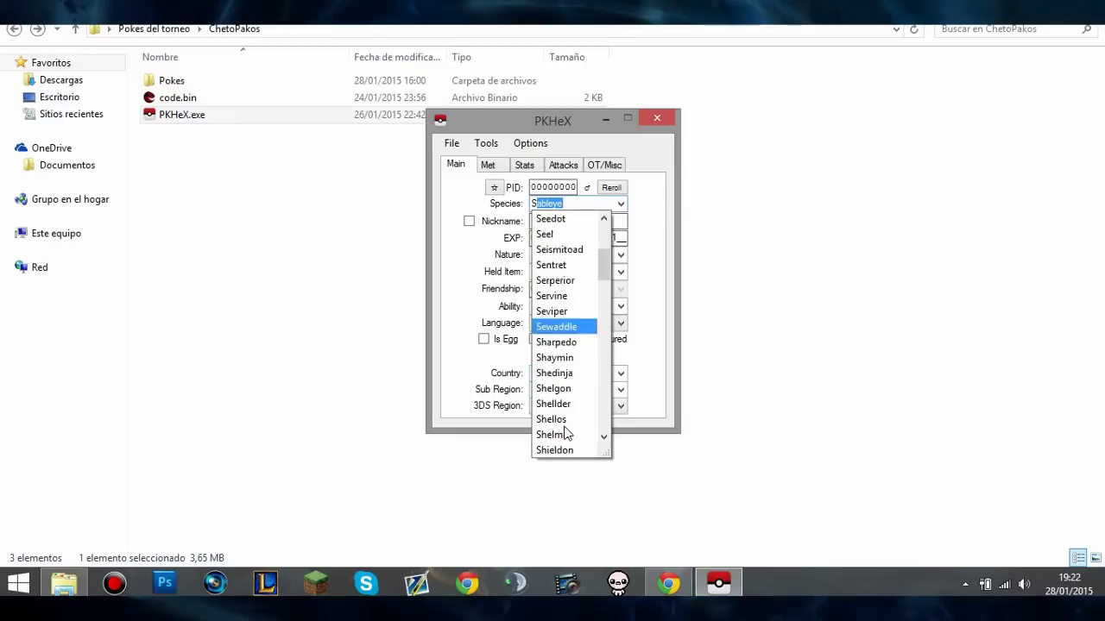
{"action": "scroll", "coordinate": [567, 432], "scroll_direction": "up", "scroll_amount": 4}
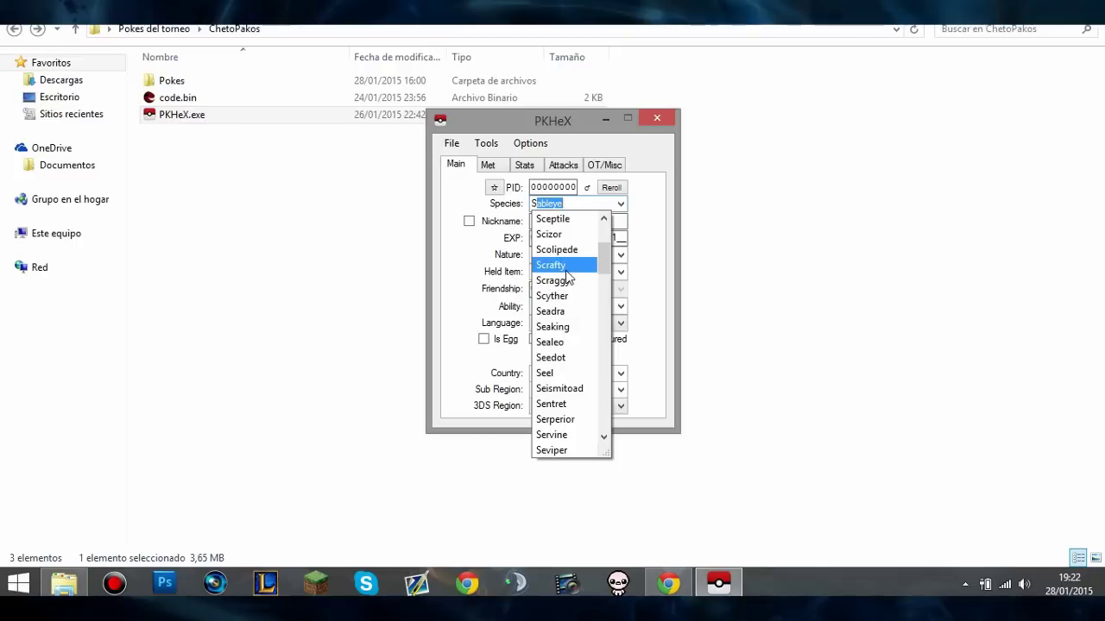
{"action": "type", "text": "neasel"}
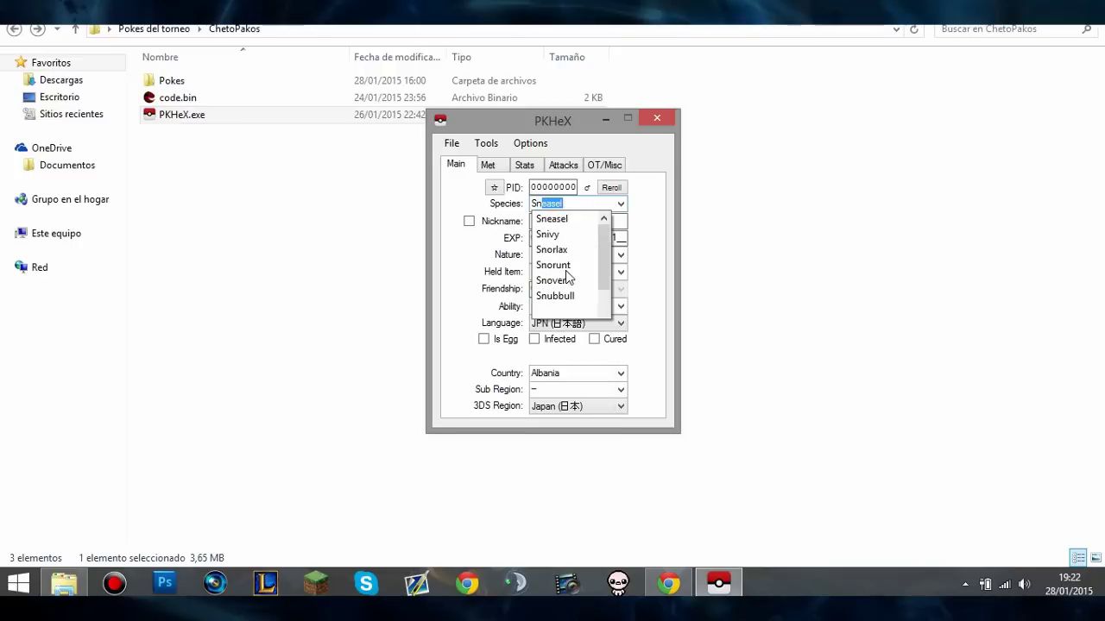
{"action": "left_click", "coordinate": [576, 235]}
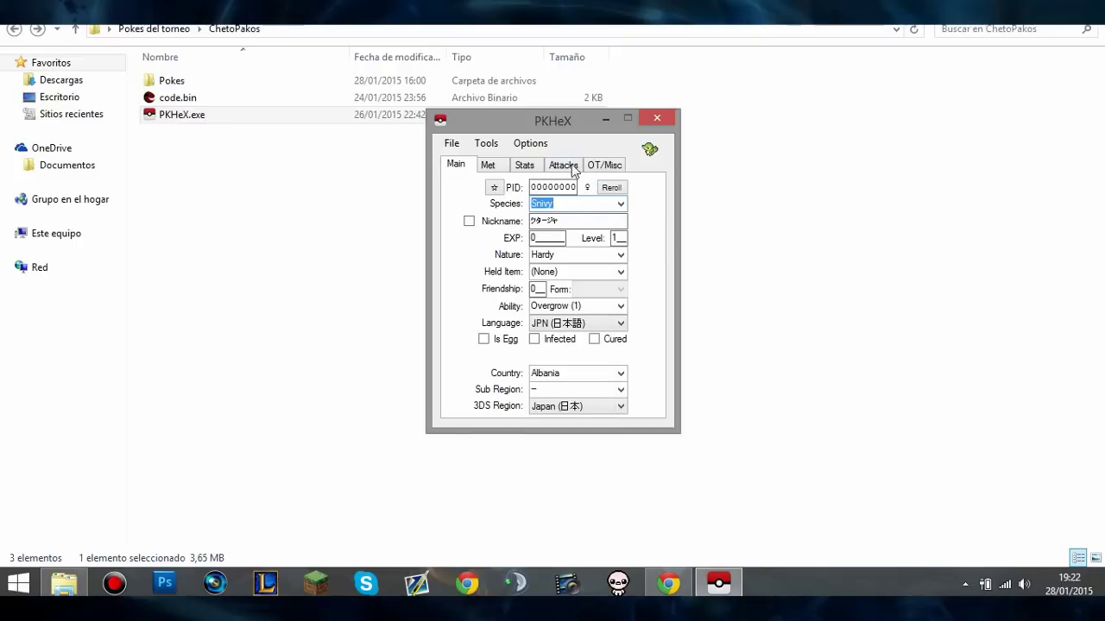
Change the program's interface language to Español.
{"action": "left_click", "coordinate": [518, 146]}
{"action": "mouse_move", "coordinate": [566, 166]}
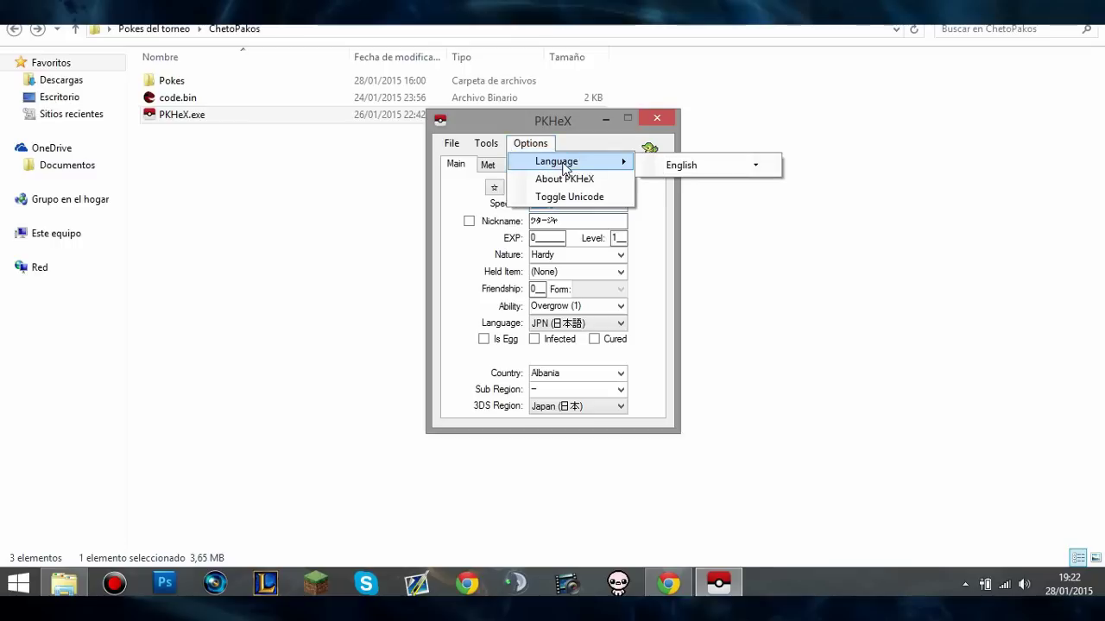
{"action": "left_click", "coordinate": [753, 167]}
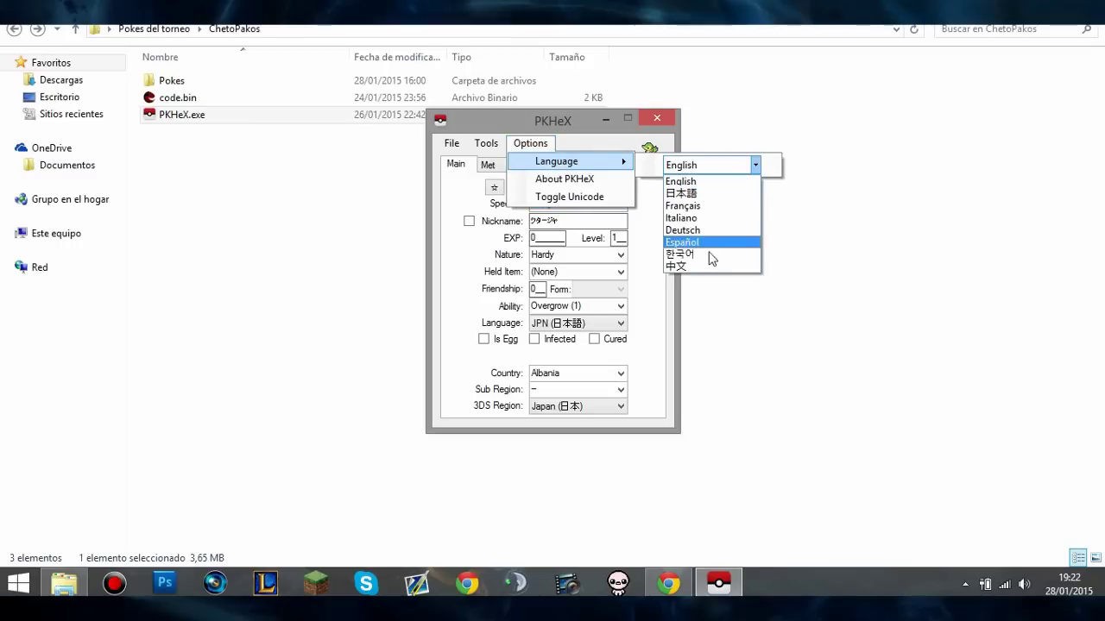
{"action": "left_click", "coordinate": [720, 248]}
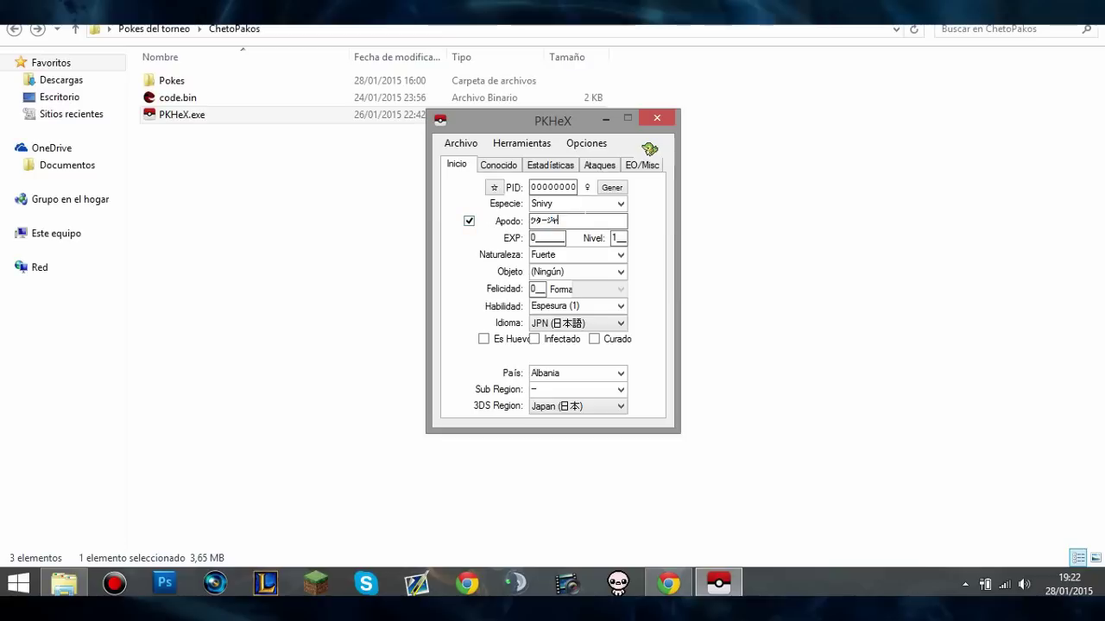
Give the Snivy the nickname Storm Dance and set its nature to Modesto.
{"action": "key", "text": "ctrl+a"}
{"action": "type", "text": "Storm Da"}
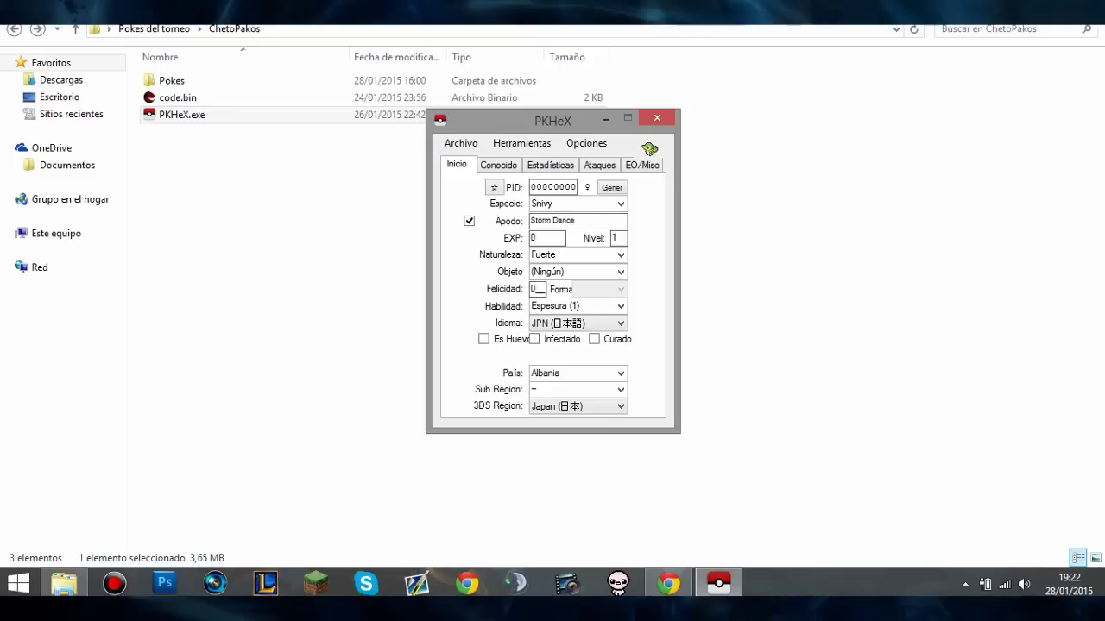
{"action": "left_click", "coordinate": [621, 254]}
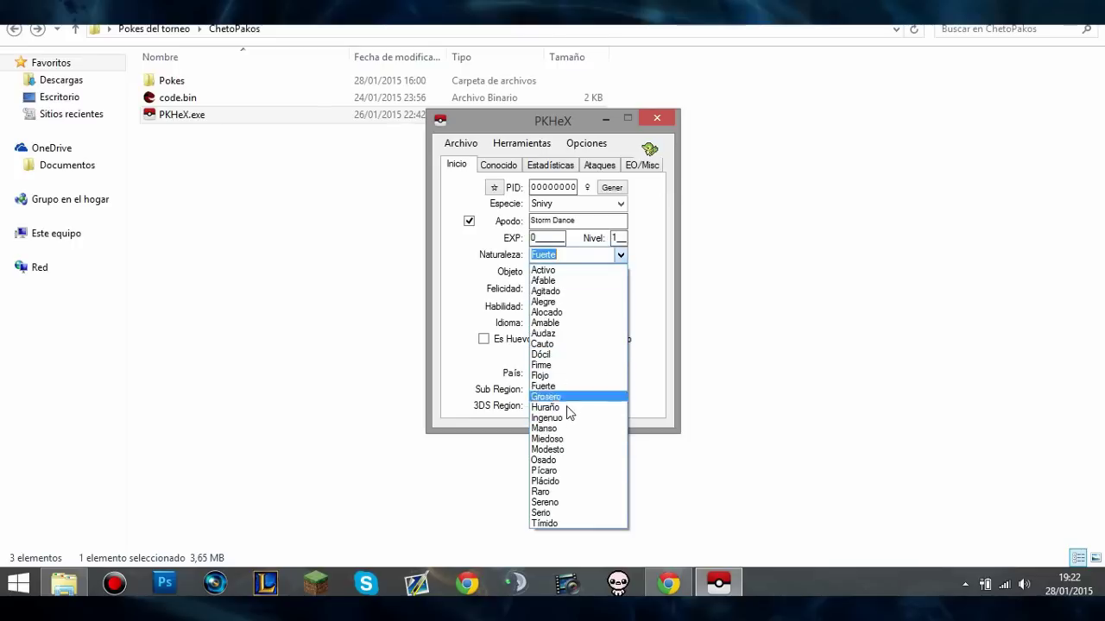
{"action": "left_click", "coordinate": [566, 449]}
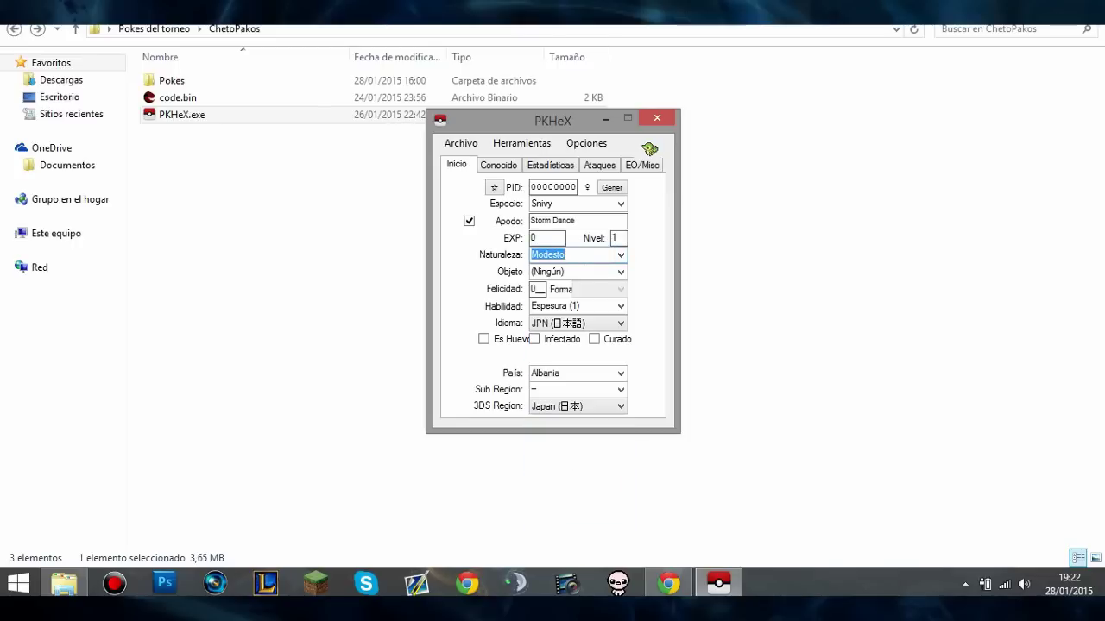
Set the Snivy's held item to Chaleco Asalto.
{"action": "left_click", "coordinate": [621, 270]}
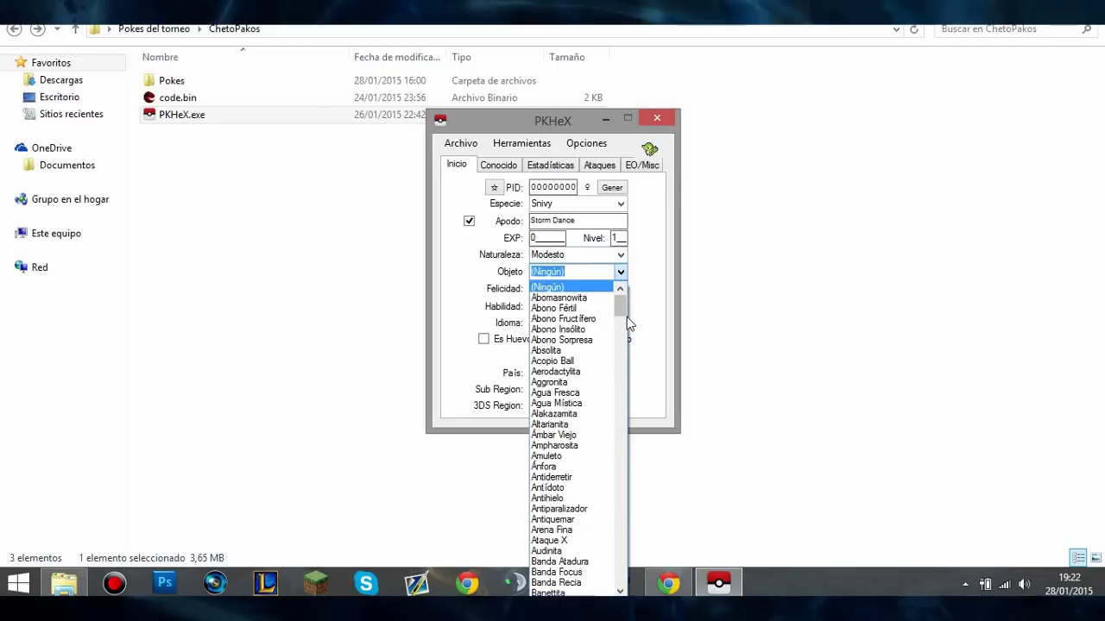
{"action": "type", "text": "Ass"}
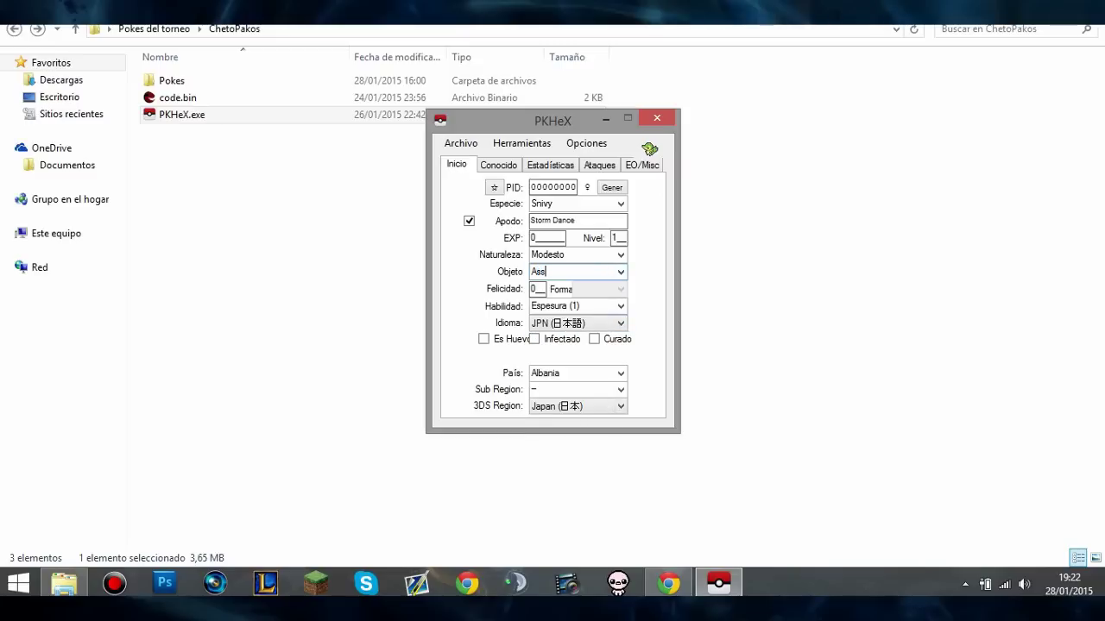
{"action": "key", "text": "BackSpace"}
{"action": "key", "text": "BackSpace"}
{"action": "type", "text": "Chaleco Asalto"}
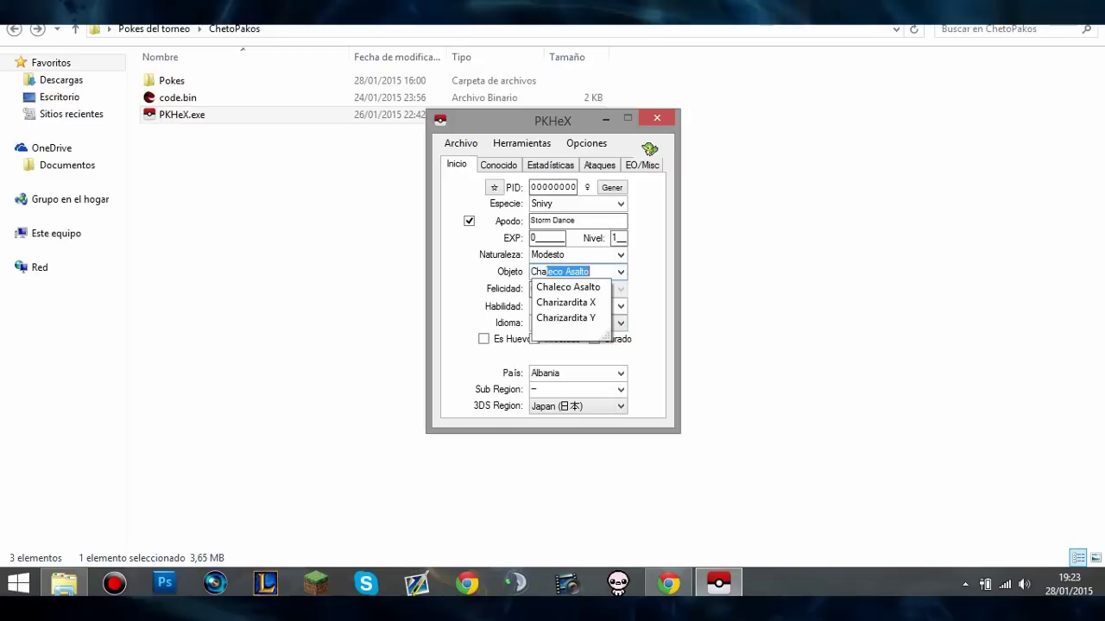
{"action": "left_click", "coordinate": [561, 286]}
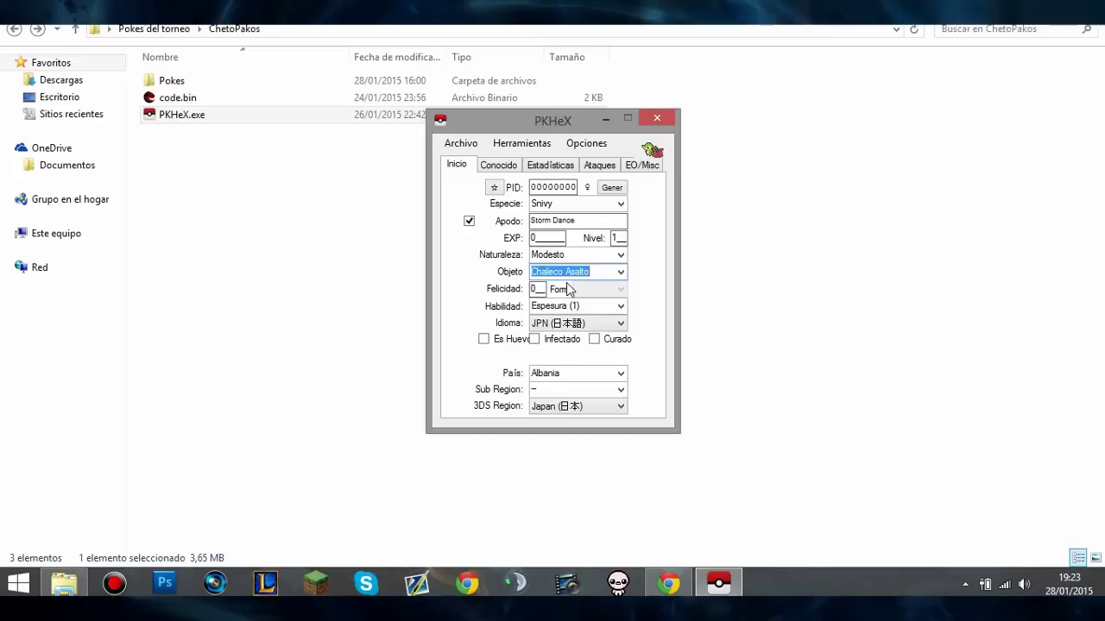
Set the Snivy's ability to Respondón (H) and its language to ESP (Español).
{"action": "left_click", "coordinate": [618, 309]}
{"action": "left_click", "coordinate": [573, 346]}
{"action": "left_click", "coordinate": [568, 325]}
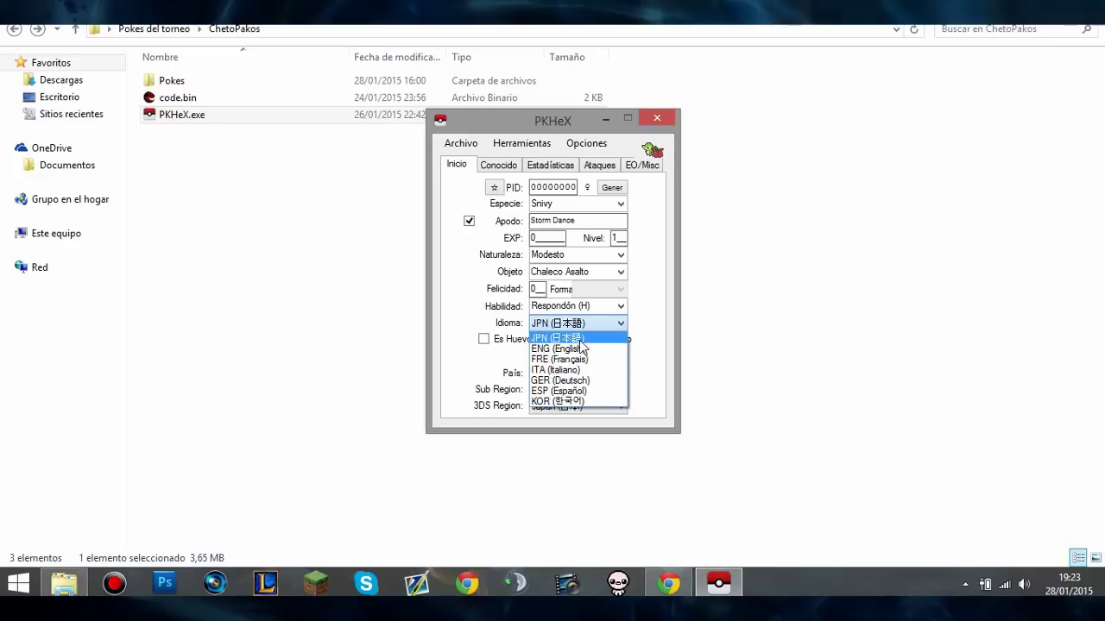
{"action": "left_click", "coordinate": [582, 391]}
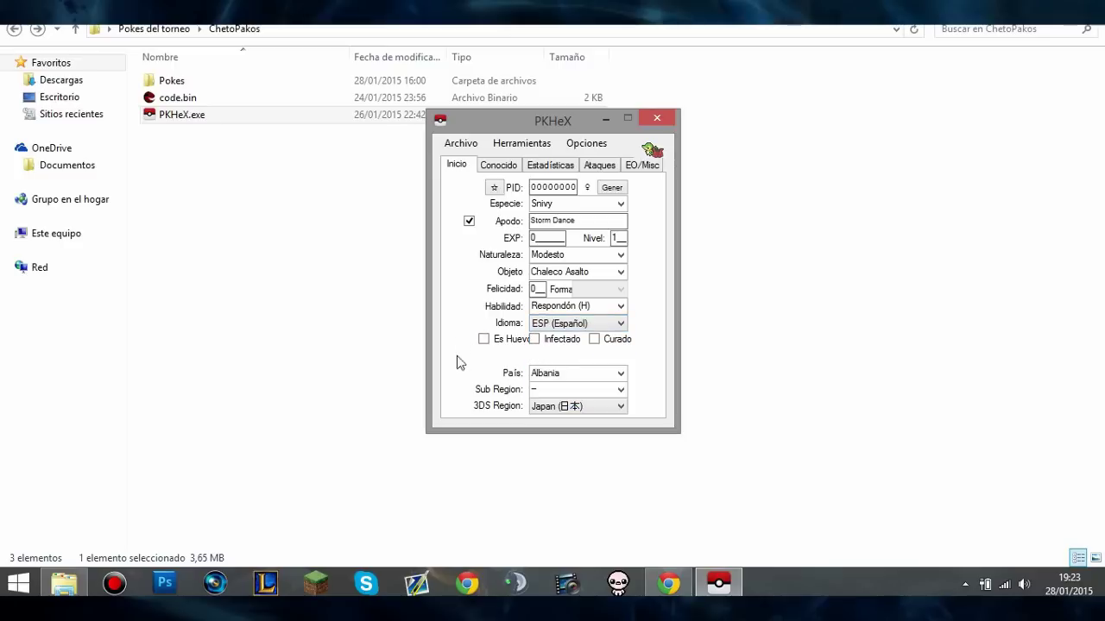
Set the Snivy's country of origin to España.
{"action": "left_click", "coordinate": [623, 373]}
{"action": "left_click", "coordinate": [622, 372]}
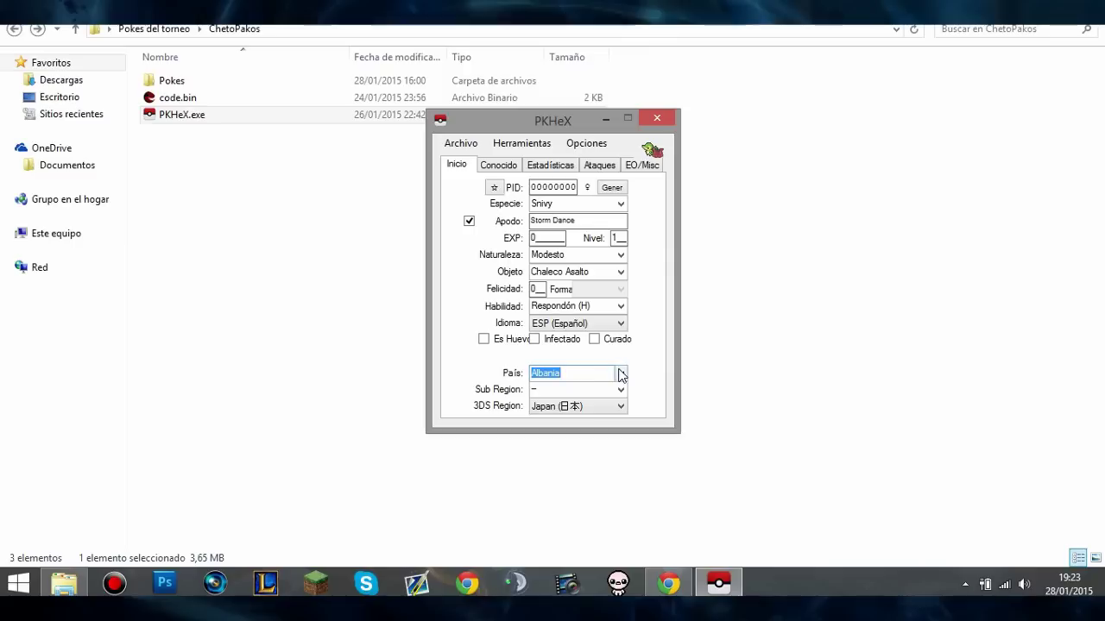
{"action": "left_click", "coordinate": [621, 374]}
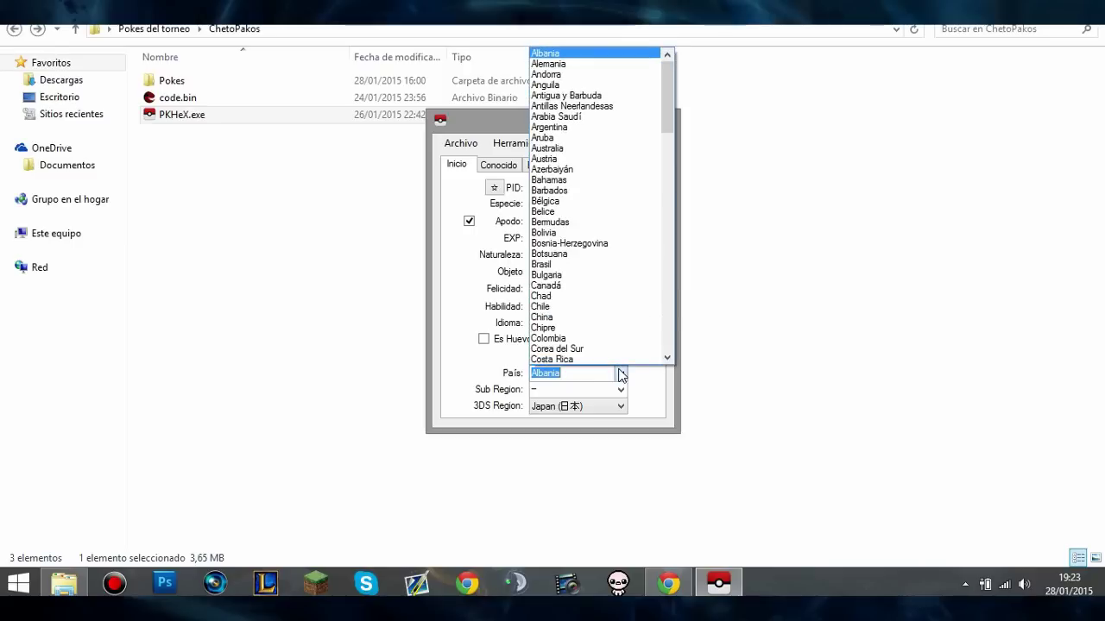
{"action": "type", "text": "Ecuador"}
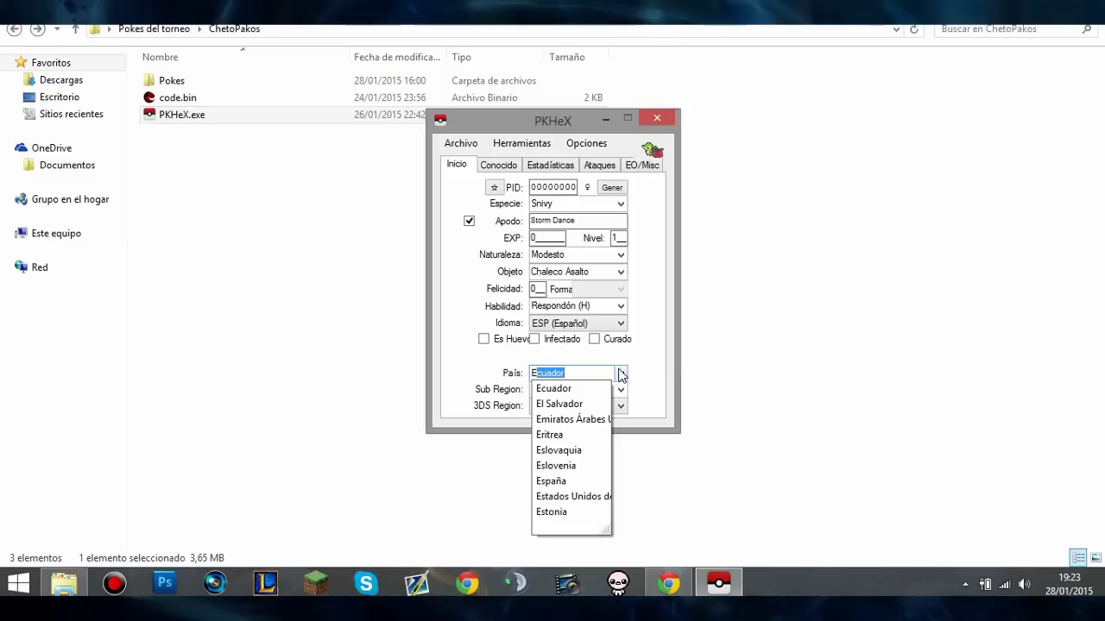
{"action": "left_click", "coordinate": [552, 481]}
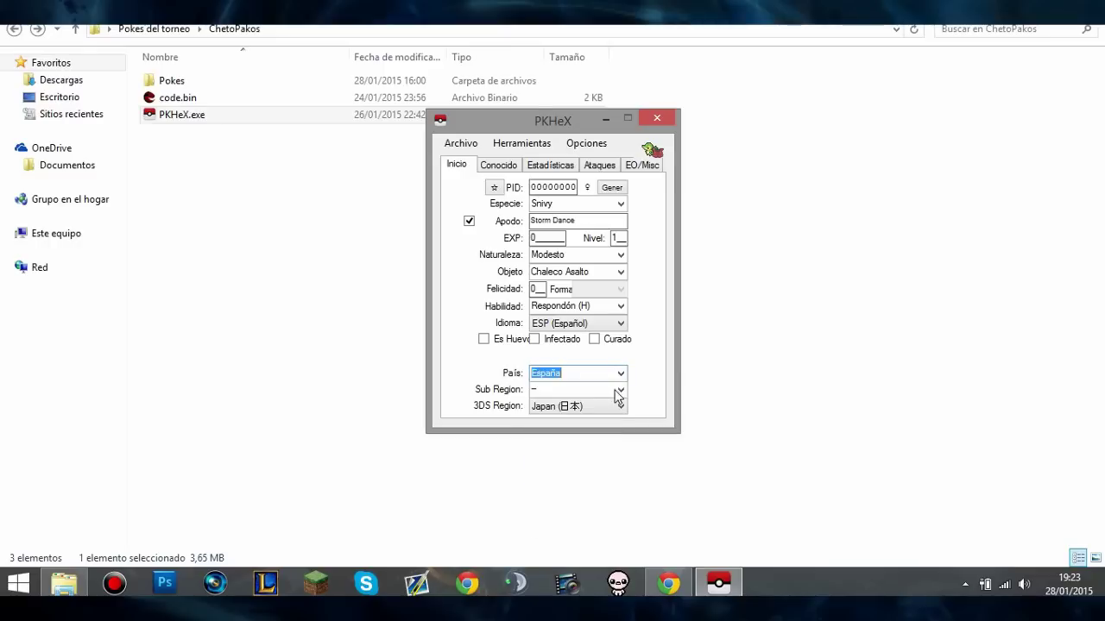
Set the sub-region to Andalucía and the 3DS region to Europe (EU/AU).
{"action": "left_click", "coordinate": [619, 390]}
{"action": "type", "text": "Andalucía"}
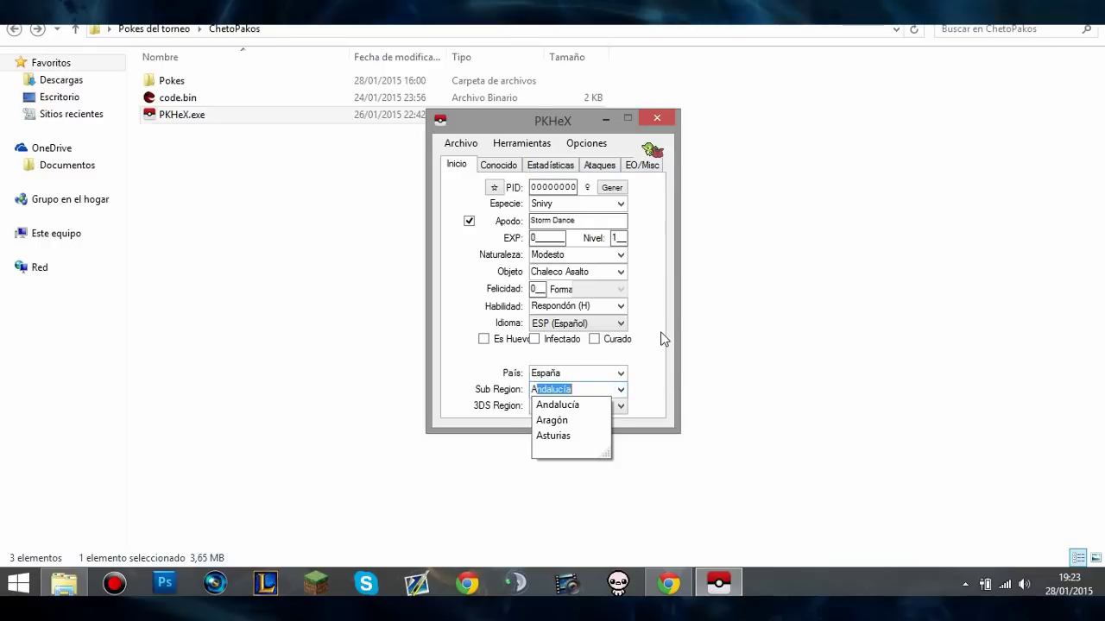
{"action": "key", "text": "Return"}
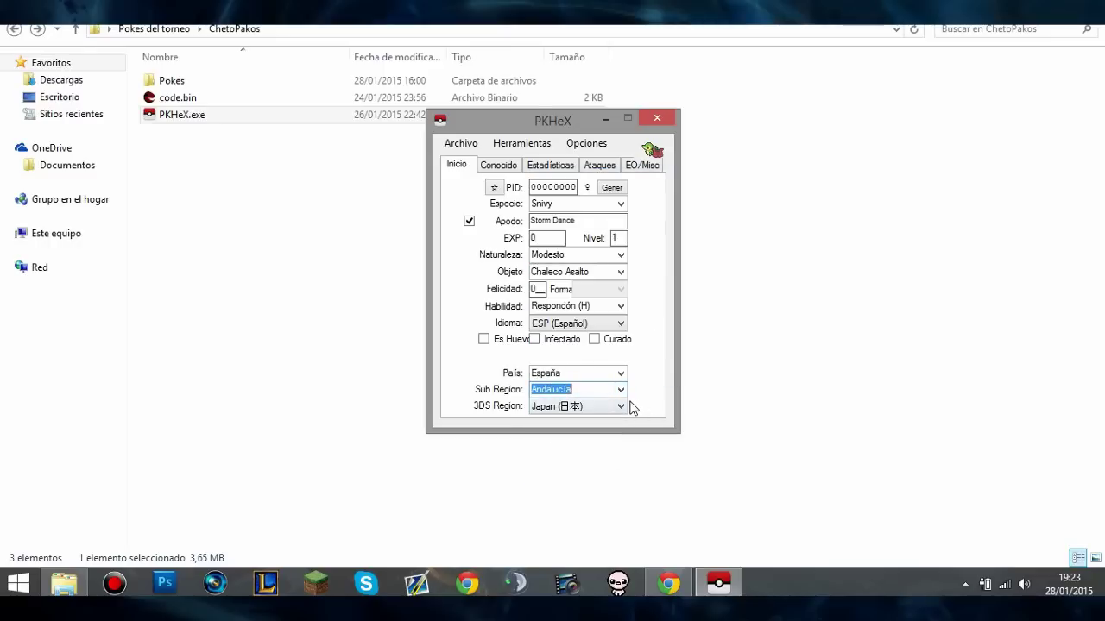
{"action": "left_click", "coordinate": [618, 407]}
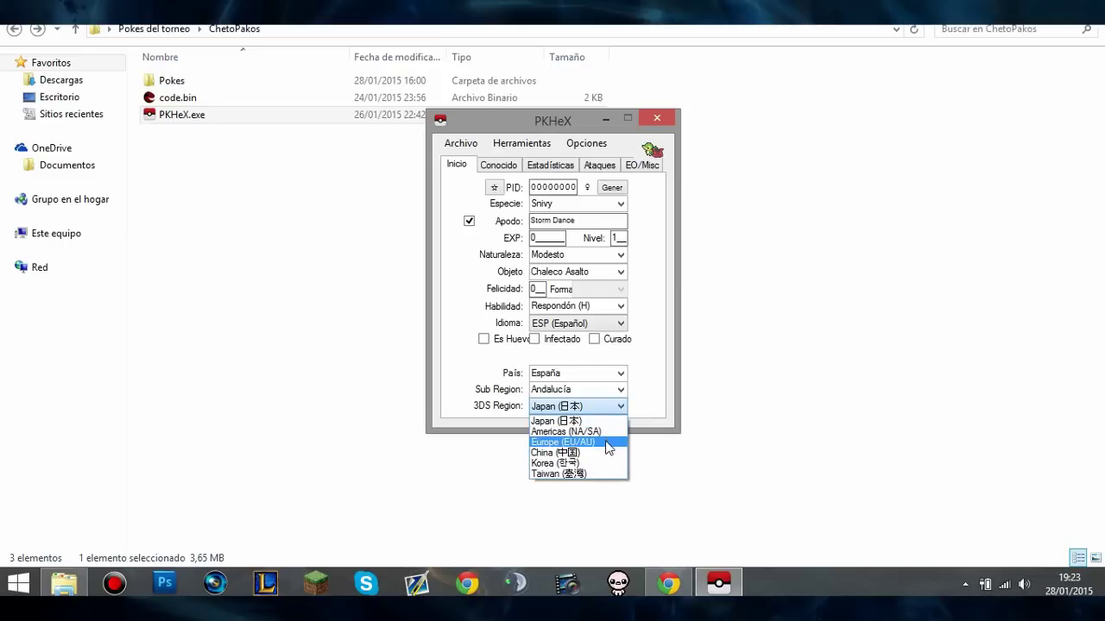
{"action": "left_click", "coordinate": [607, 443]}
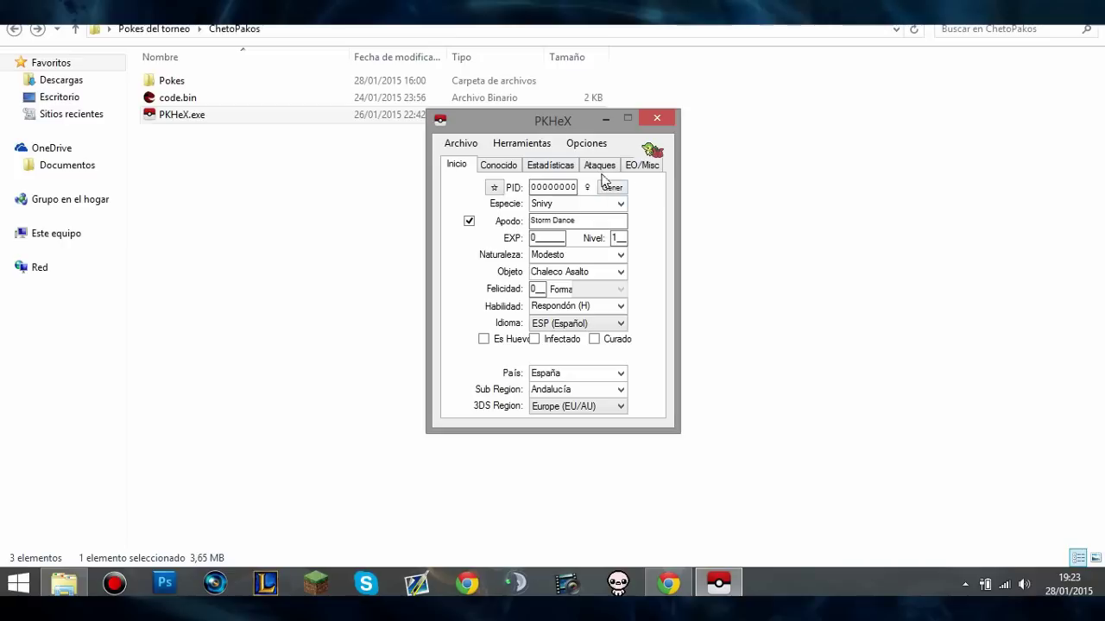
Set the original game in the Snivy's encounter data to OR.
{"action": "left_click", "coordinate": [508, 170]}
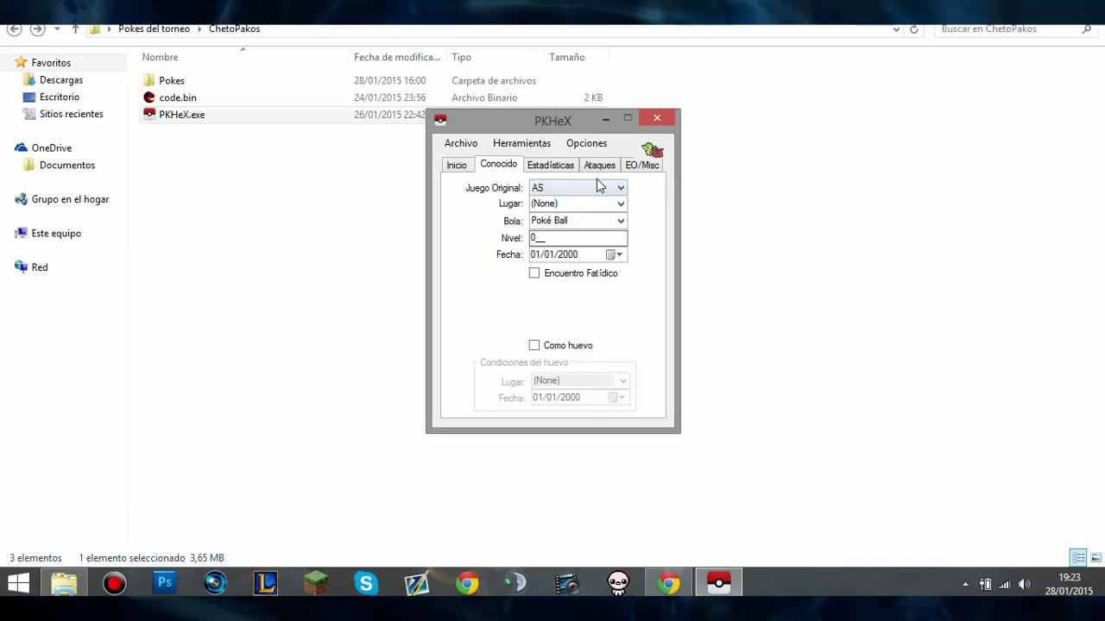
{"action": "left_click", "coordinate": [607, 194]}
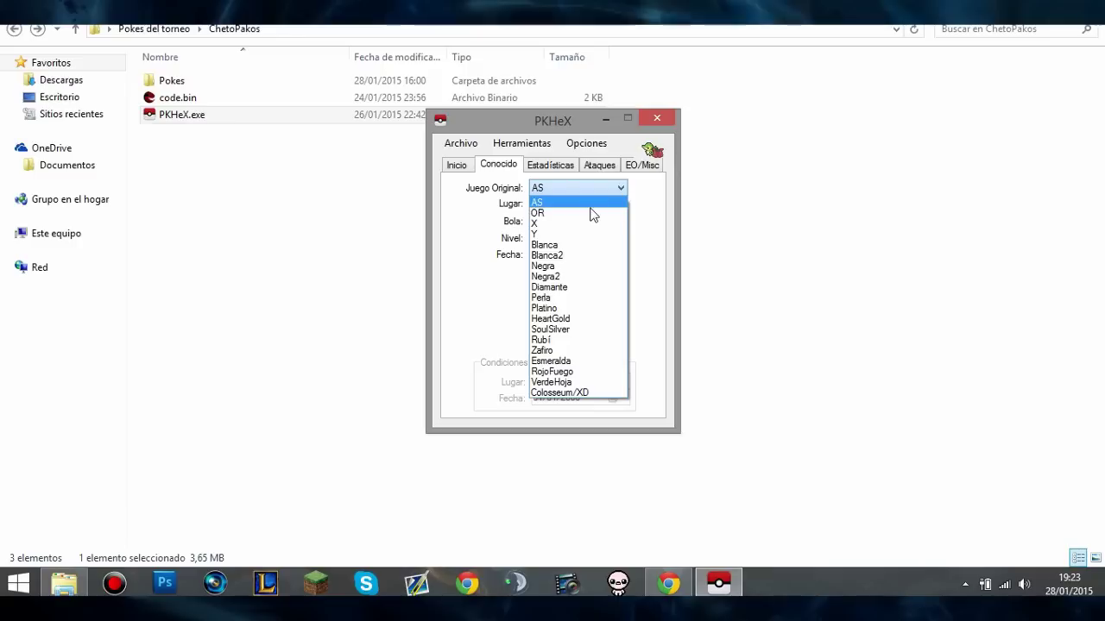
{"action": "left_click", "coordinate": [587, 213]}
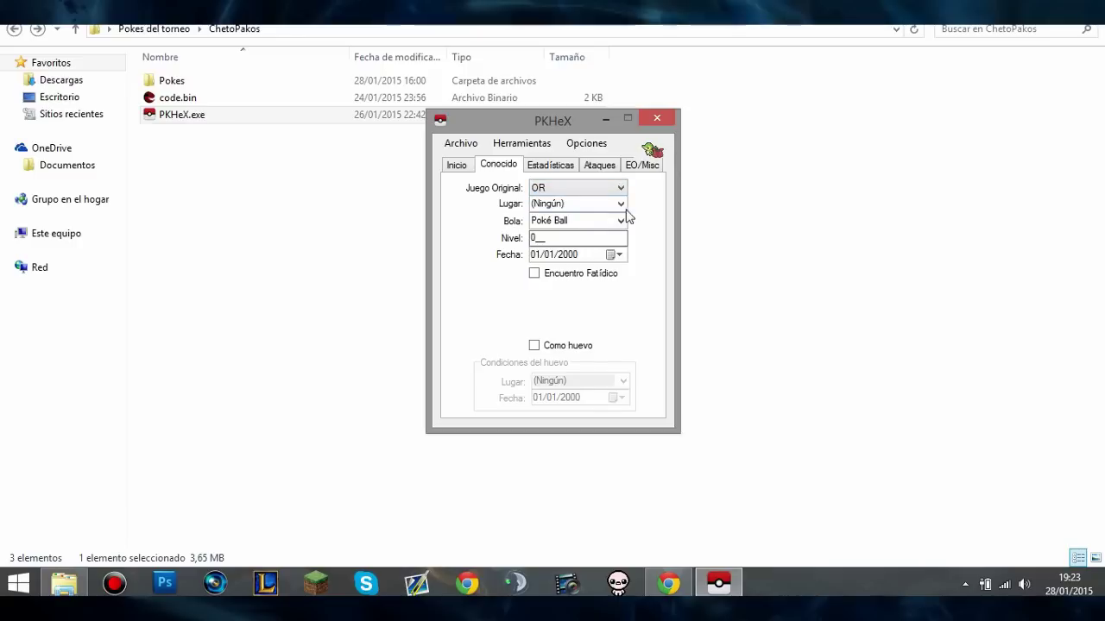
Mark the Snivy as hatched from an egg, with egg location Pareja de la Guardería and egg date 28/01/2015.
{"action": "left_click", "coordinate": [620, 204]}
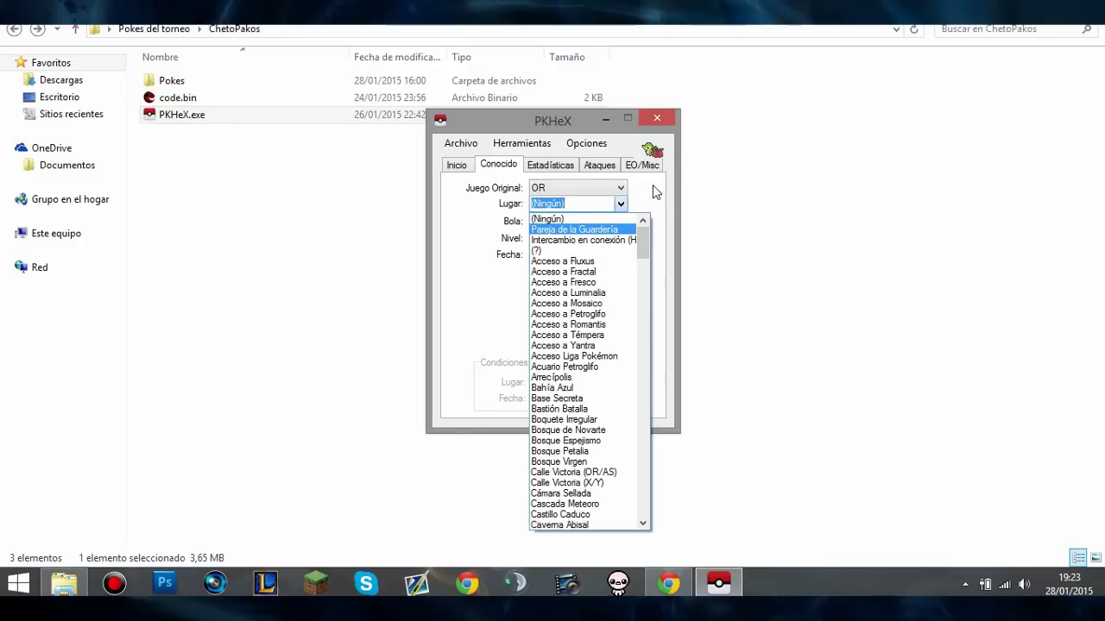
{"action": "left_click", "coordinate": [656, 191]}
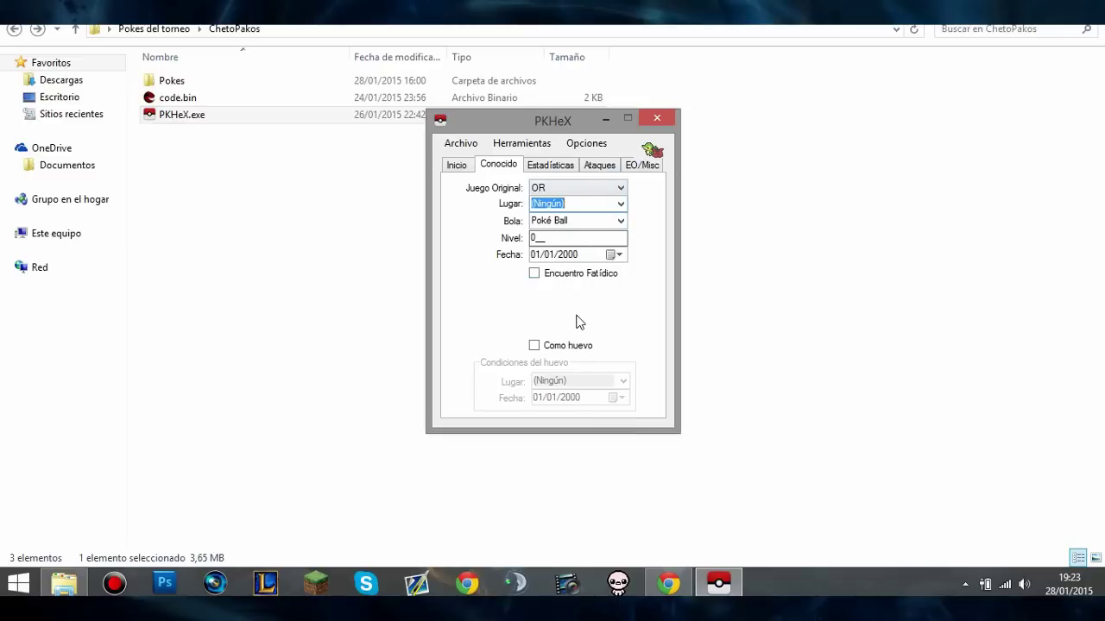
{"action": "left_click", "coordinate": [534, 346]}
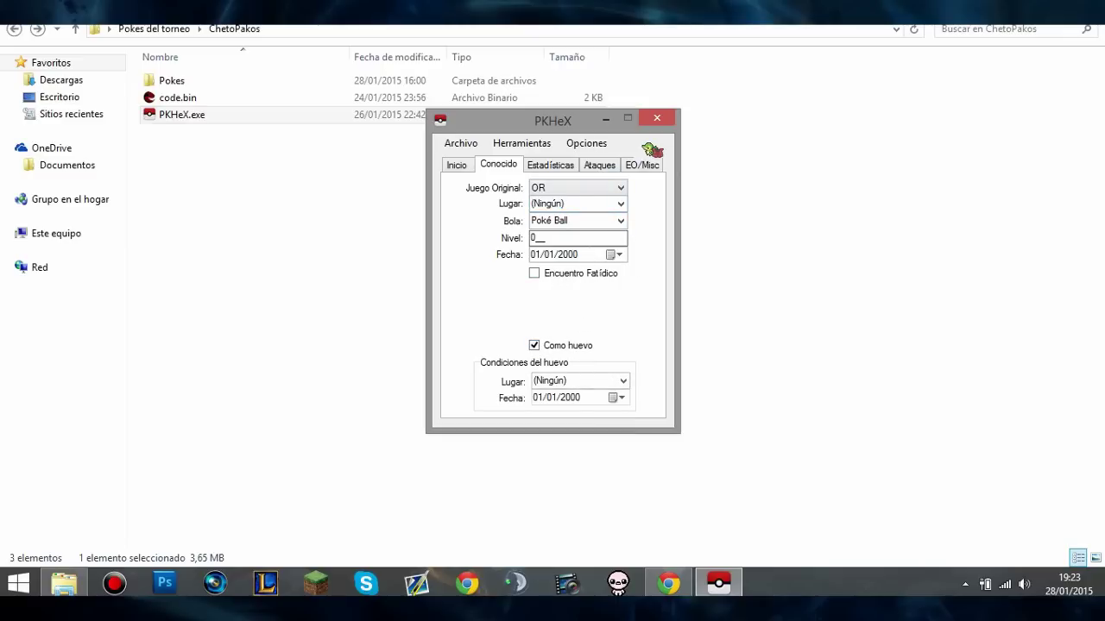
{"action": "left_click", "coordinate": [628, 381]}
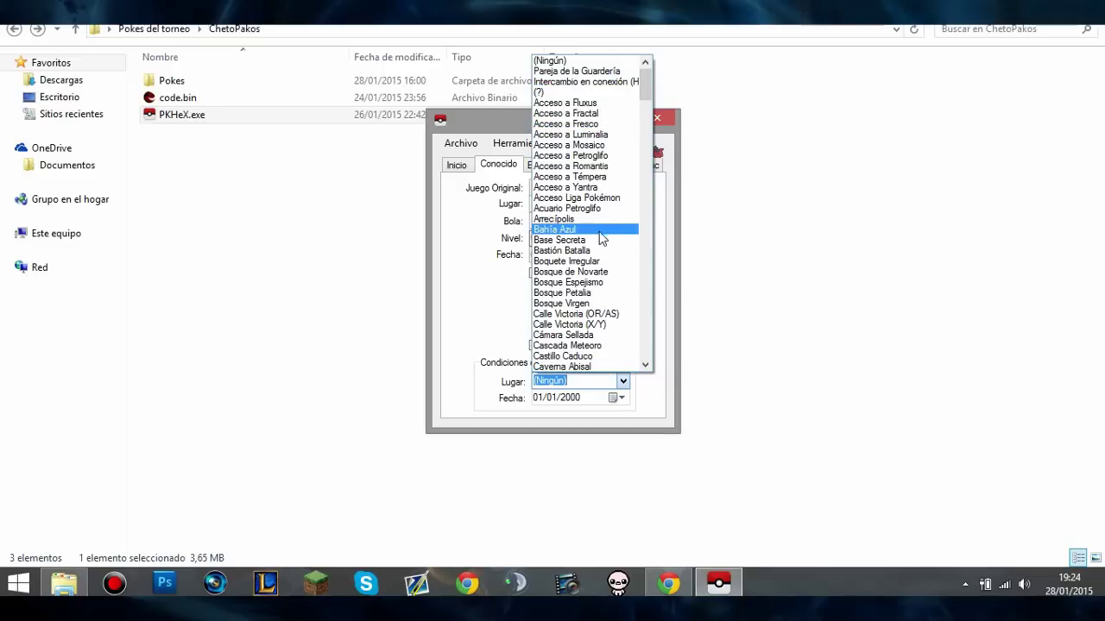
{"action": "left_click", "coordinate": [590, 71]}
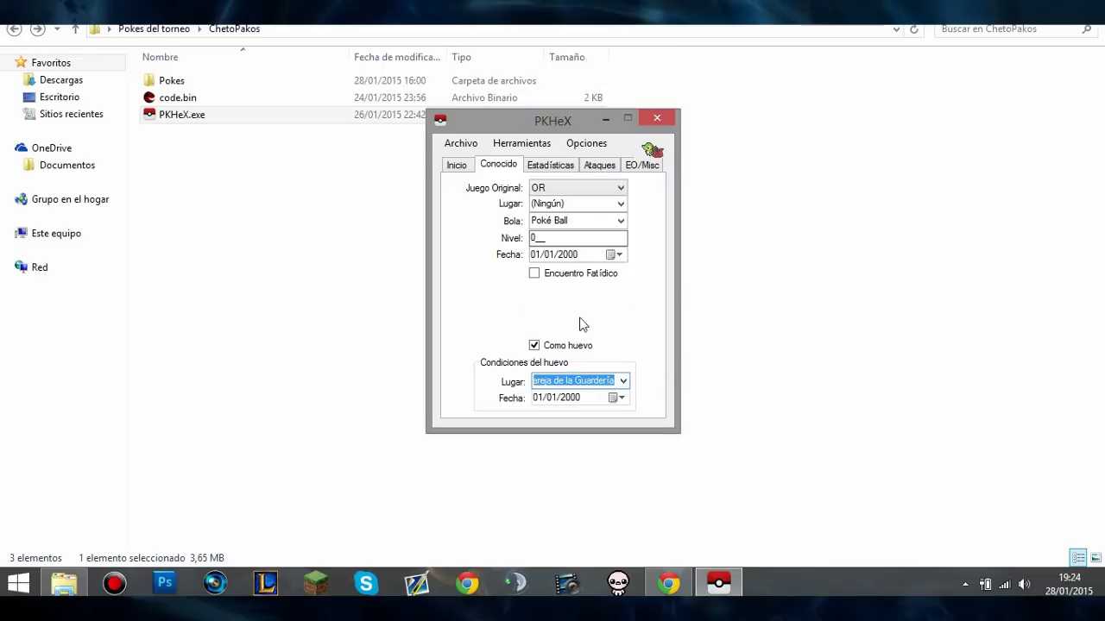
{"action": "left_click", "coordinate": [621, 398]}
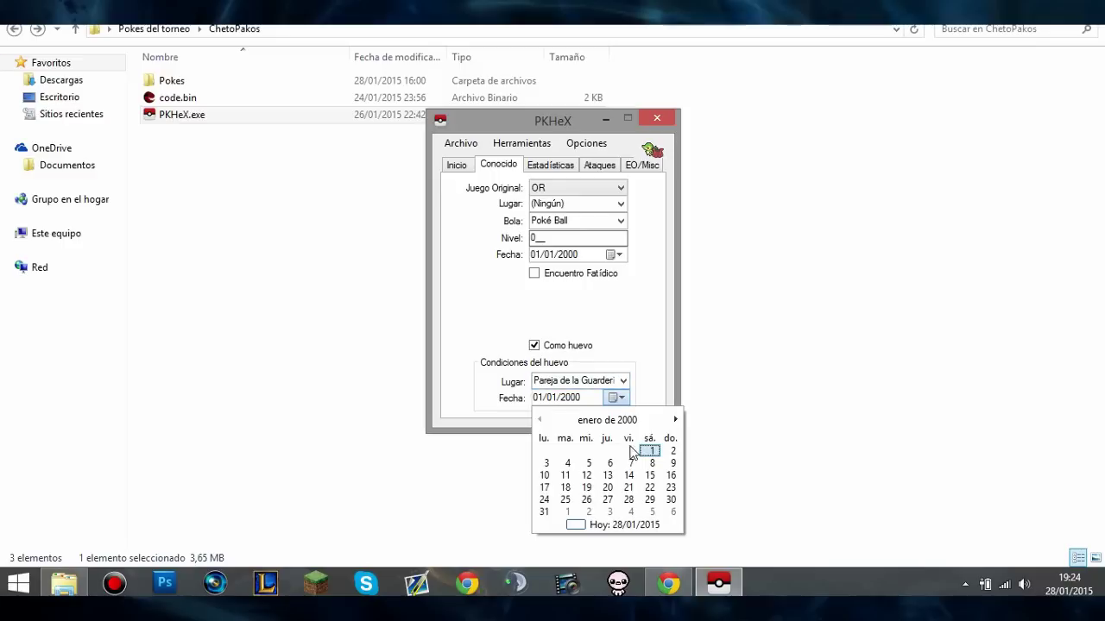
{"action": "left_click", "coordinate": [575, 525]}
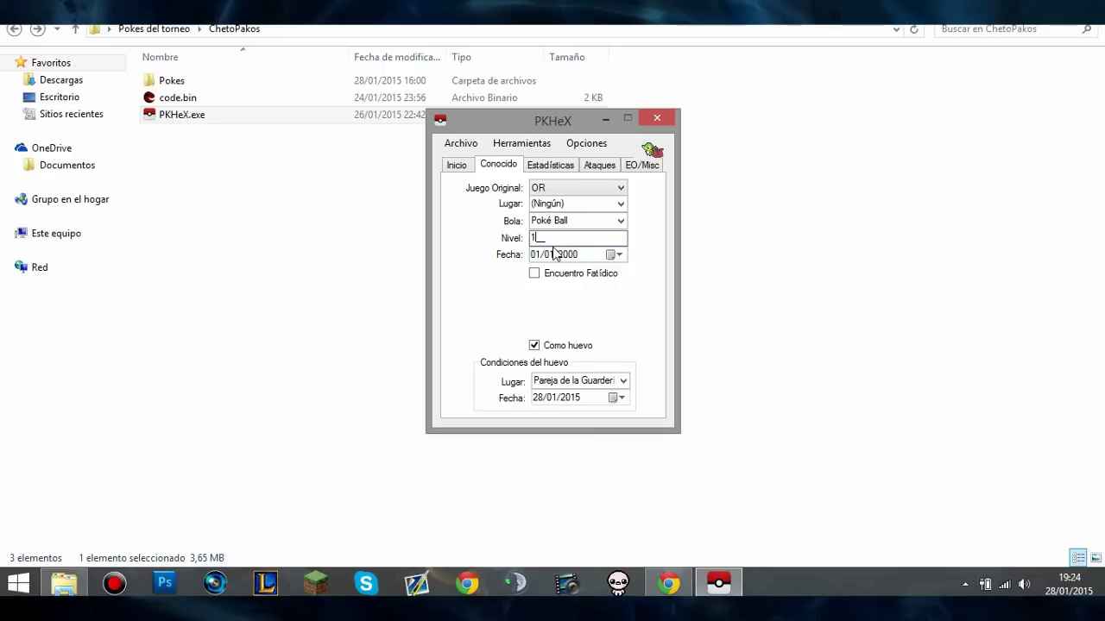
Set the Snivy's encounter level to 1 and its encounter date to 28/01/2015.
{"action": "left_click", "coordinate": [584, 254]}
{"action": "left_click", "coordinate": [614, 254]}
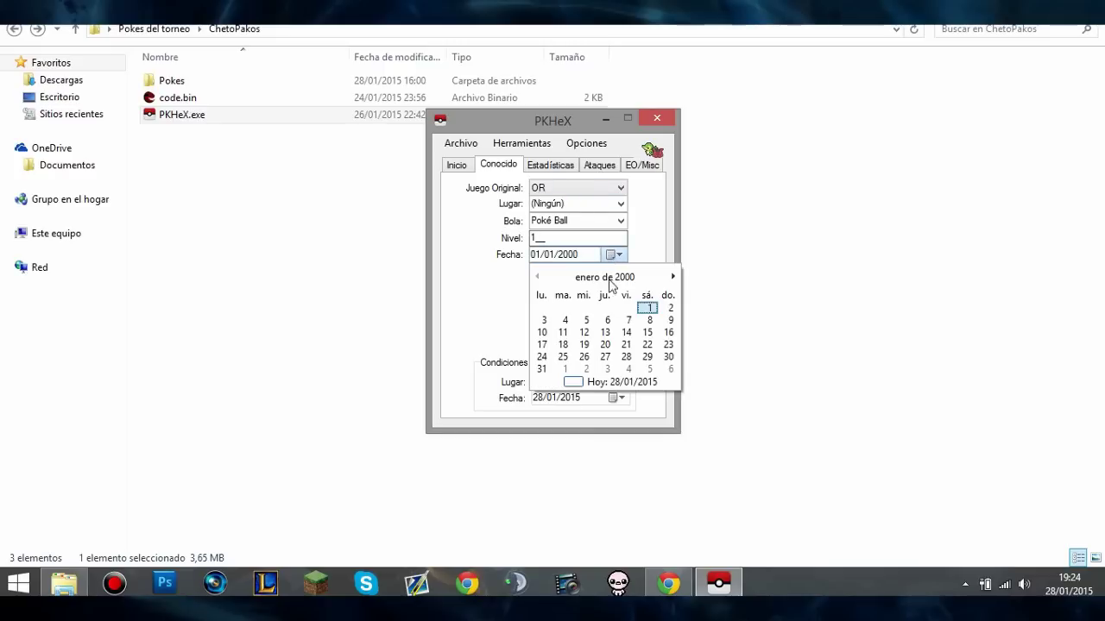
{"action": "left_click", "coordinate": [574, 383]}
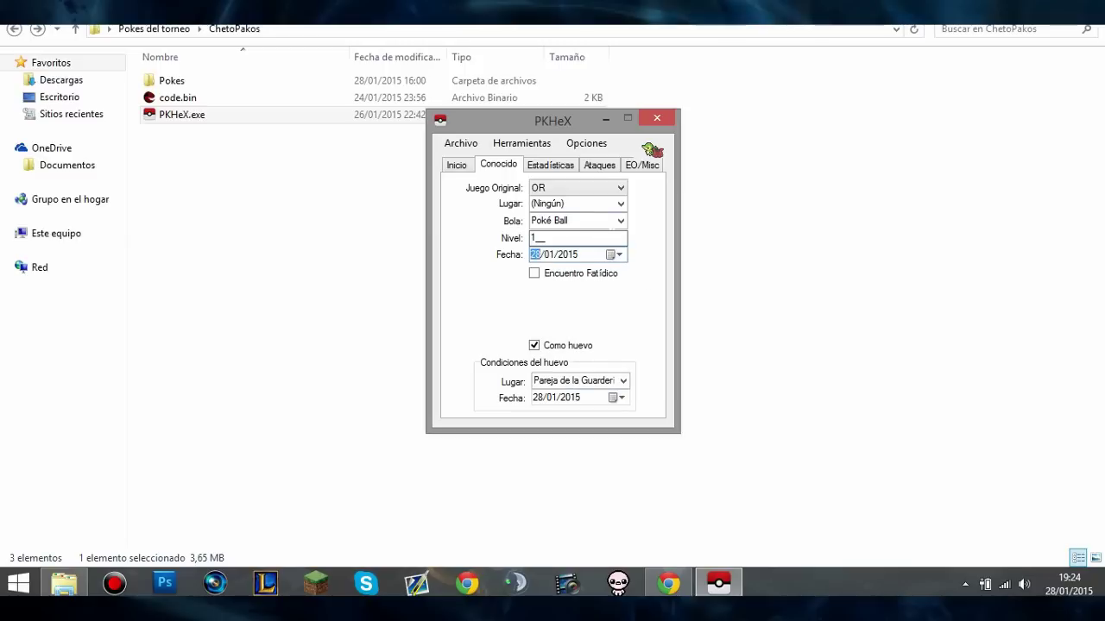
Choose a place from the location list as the Snivy's met location.
{"action": "left_click", "coordinate": [620, 205]}
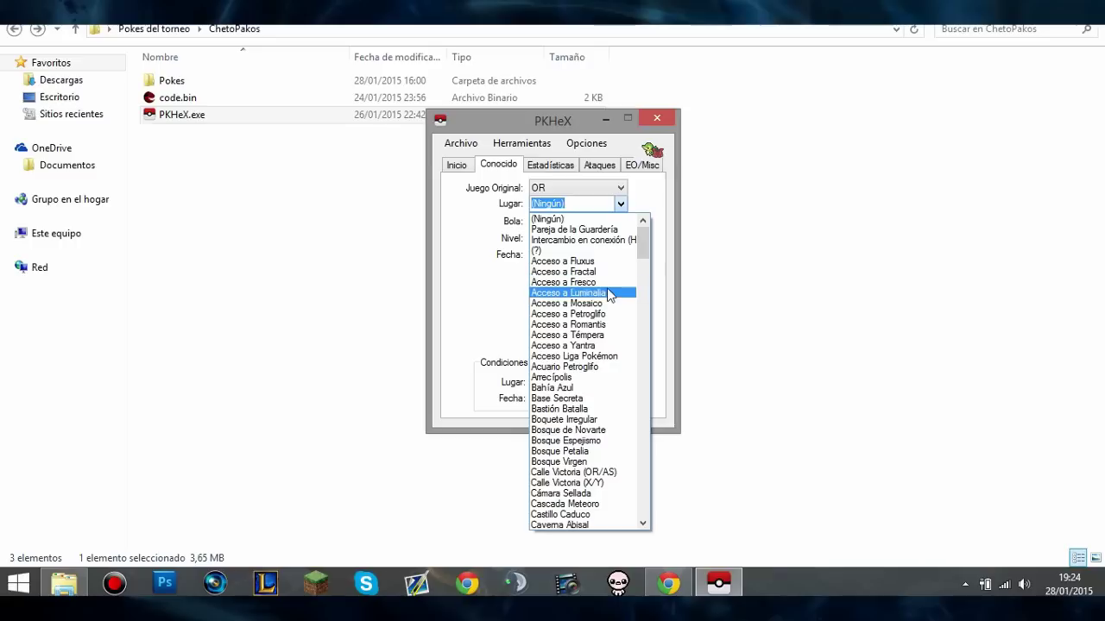
{"action": "scroll", "coordinate": [607, 357], "scroll_direction": "down", "scroll_amount": 1}
{"action": "scroll", "coordinate": [608, 367], "scroll_direction": "down", "scroll_amount": 6}
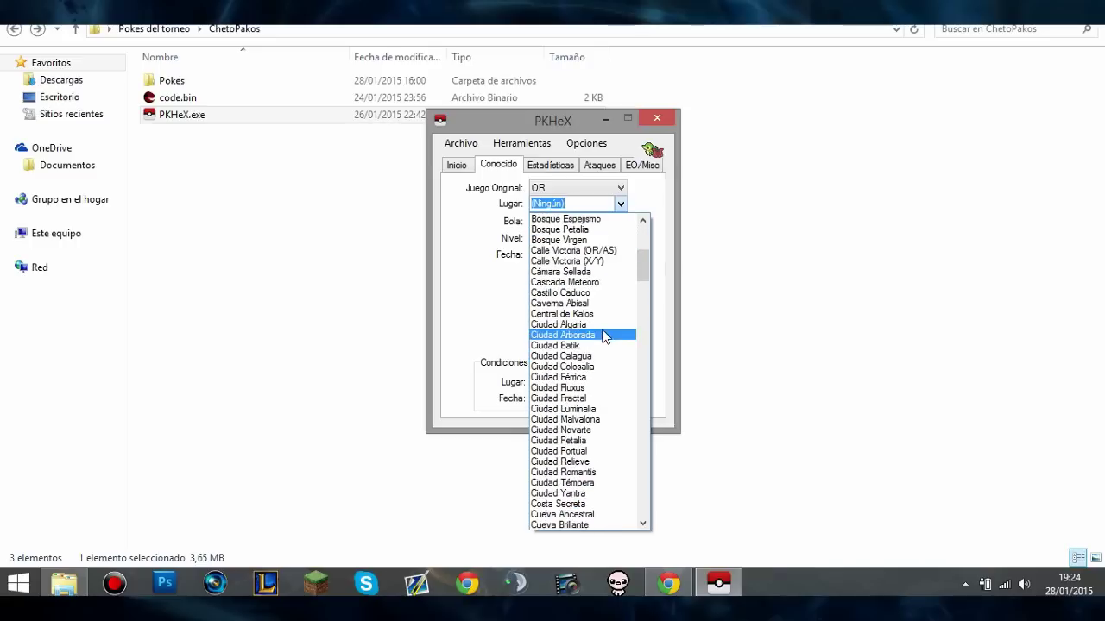
{"action": "scroll", "coordinate": [616, 415], "scroll_direction": "down", "scroll_amount": 3}
{"action": "scroll", "coordinate": [604, 363], "scroll_direction": "up", "scroll_amount": 4}
{"action": "left_click", "coordinate": [589, 262]}
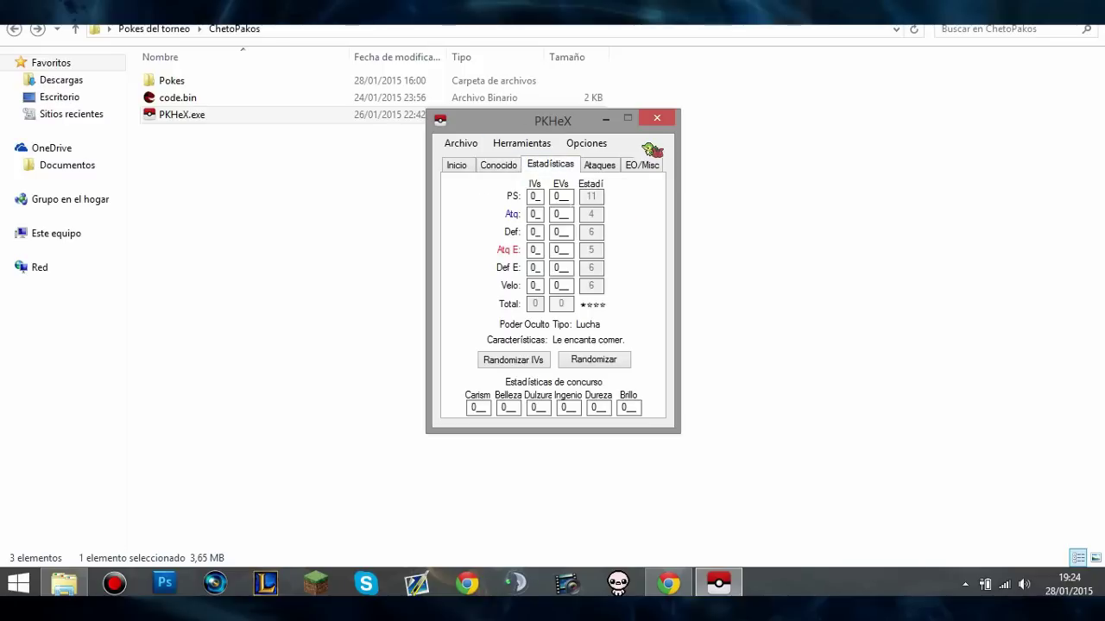
Randomize the Snivy's IVs and EVs.
{"action": "left_click", "coordinate": [537, 360]}
{"action": "left_click", "coordinate": [538, 360]}
{"action": "left_click", "coordinate": [540, 361]}
{"action": "left_click", "coordinate": [593, 362]}
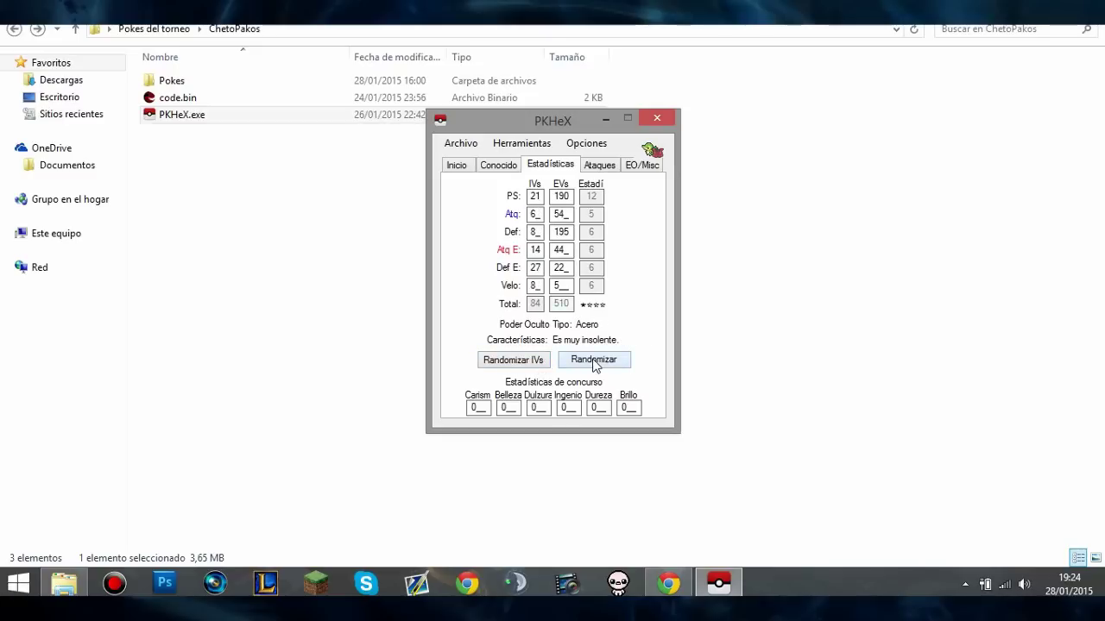
{"action": "left_click", "coordinate": [542, 362]}
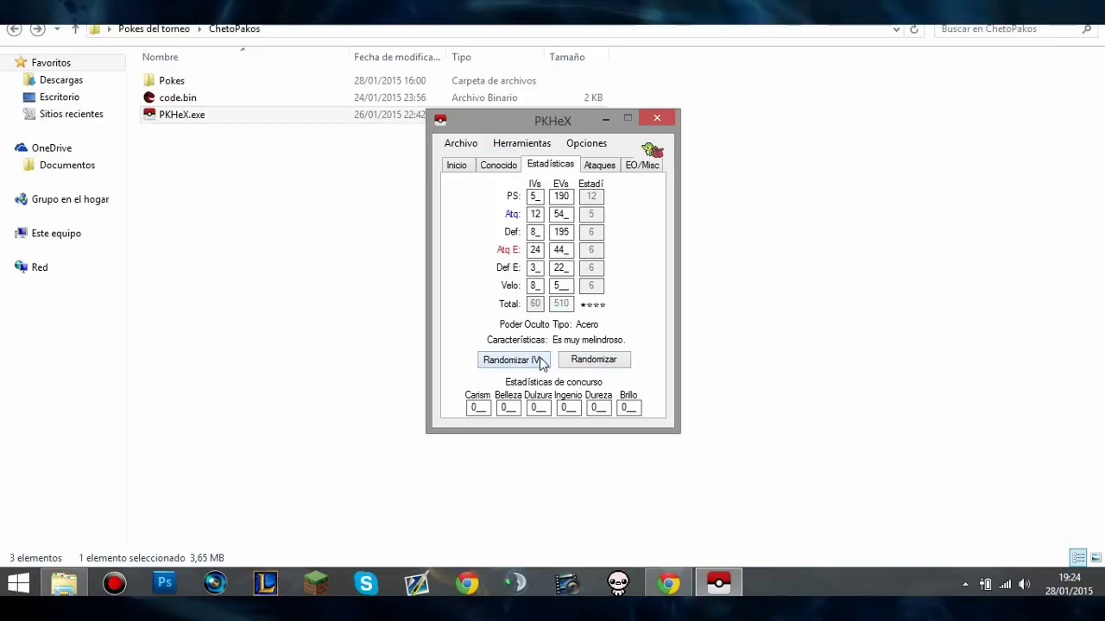
Set the Snivy's PS IV to 31 and its Atq IV to 0.
{"action": "double_click", "coordinate": [533, 196]}
{"action": "type", "text": "31"}
{"action": "double_click", "coordinate": [535, 214]}
{"action": "type", "text": "31"}
{"action": "key", "text": "BackSpace"}
{"action": "key", "text": "BackSpace"}
Set the Snivy's Def, Atq E, Def E and Velo IVs to 31 each.
{"action": "double_click", "coordinate": [535, 231]}
{"action": "type", "text": "31"}
{"action": "double_click", "coordinate": [535, 249]}
{"action": "type", "text": "31"}
{"action": "double_click", "coordinate": [535, 268]}
{"action": "type", "text": "31"}
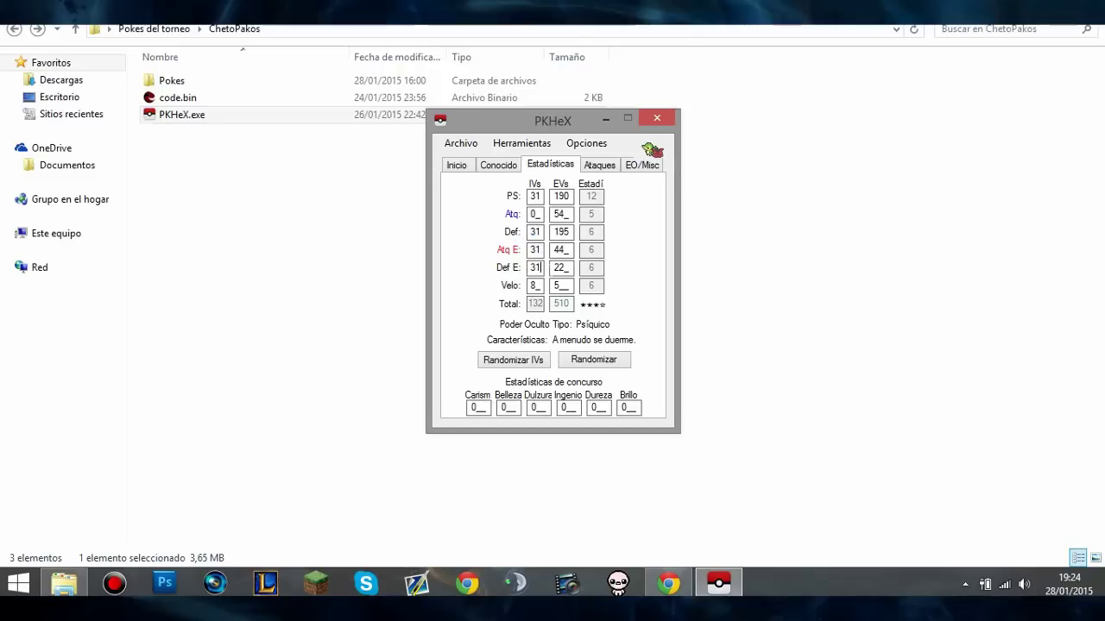
{"action": "double_click", "coordinate": [535, 285]}
{"action": "type", "text": "31"}
Set the Snivy's EVs to 248 in PS, 0 in Atq, 0 in Def and 252 in Atq E.
{"action": "double_click", "coordinate": [565, 196]}
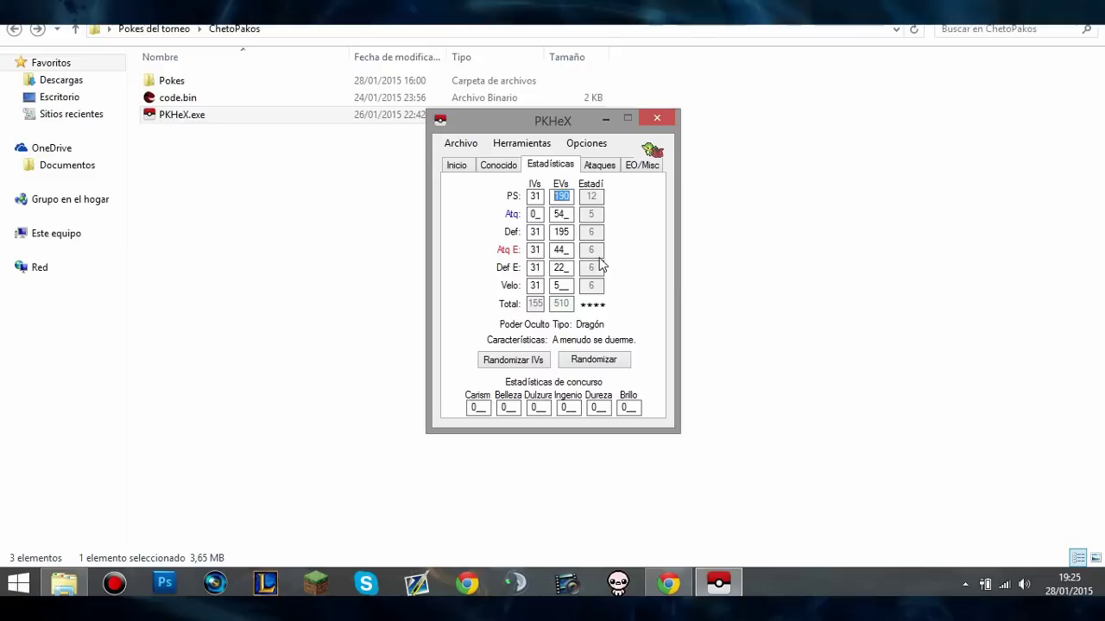
{"action": "type", "text": "248"}
{"action": "key", "text": "Tab"}
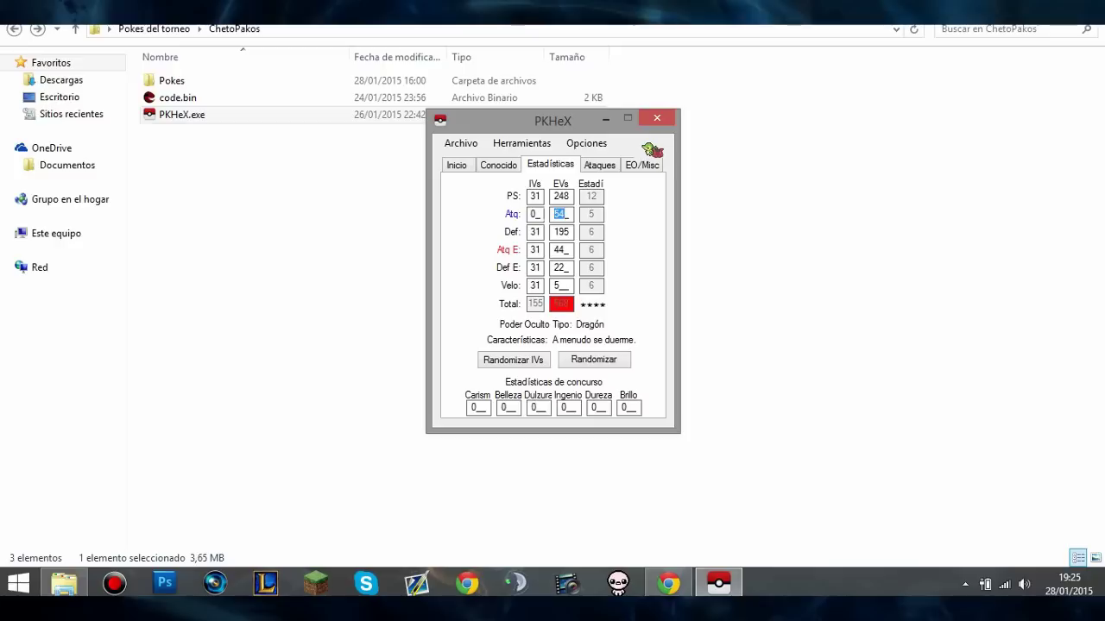
{"action": "type", "text": "0"}
{"action": "key", "text": "Tab"}
{"action": "type", "text": "0"}
{"action": "key", "text": "Tab"}
{"action": "type", "text": "2"}
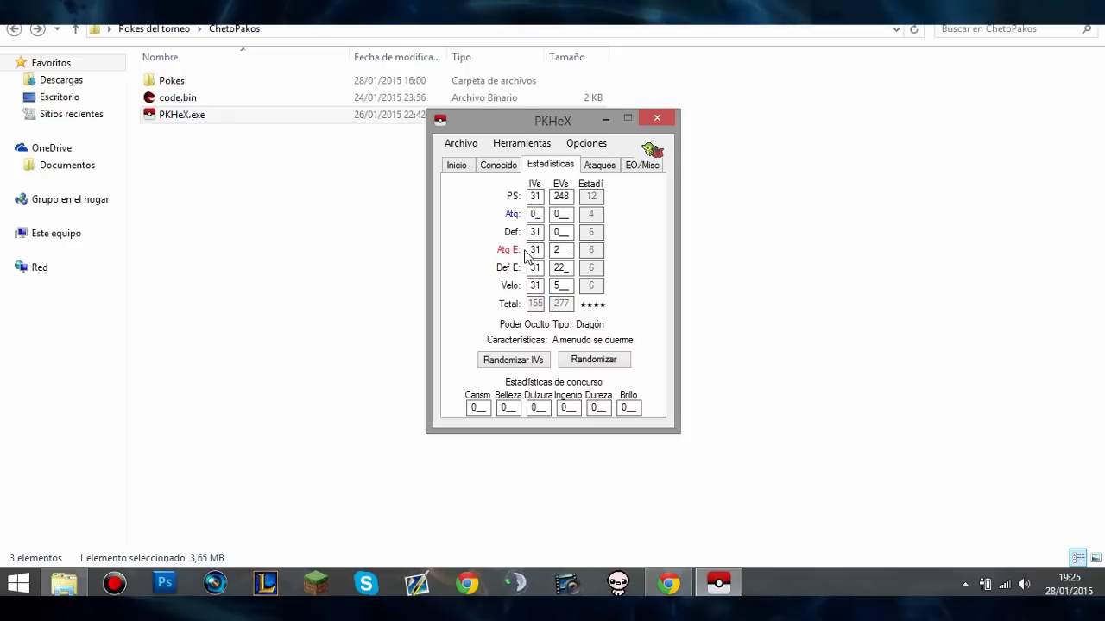
{"action": "type", "text": "52"}
{"action": "key", "text": "Tab"}
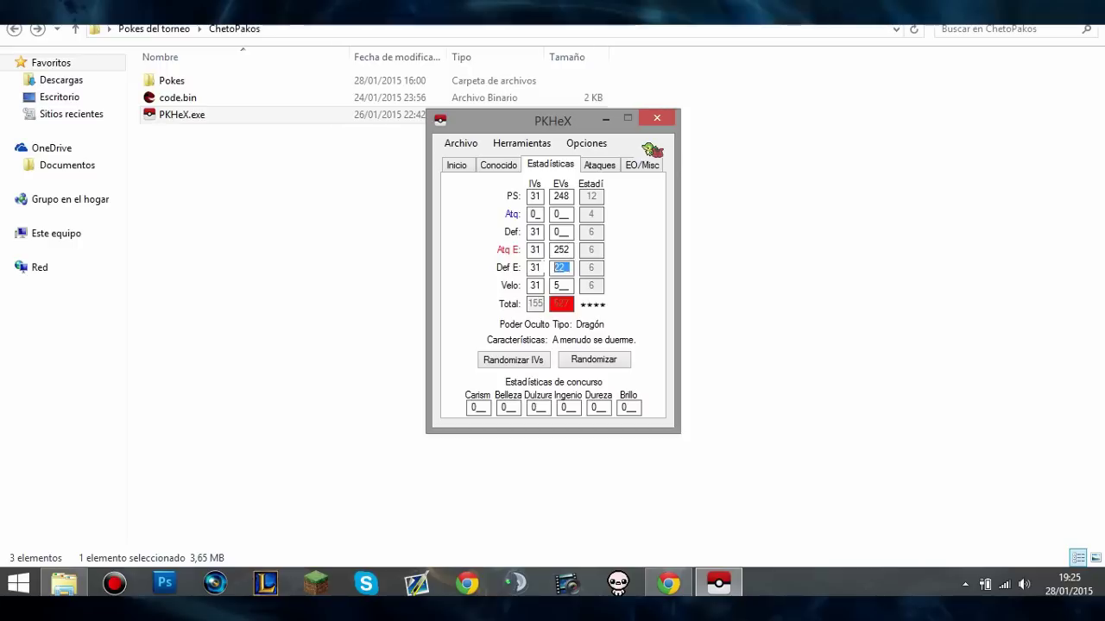
Set the Snivy's Velo EVs to 0 and its Def E EVs to 10.
{"action": "type", "text": "8"}
{"action": "type", "text": "0"}
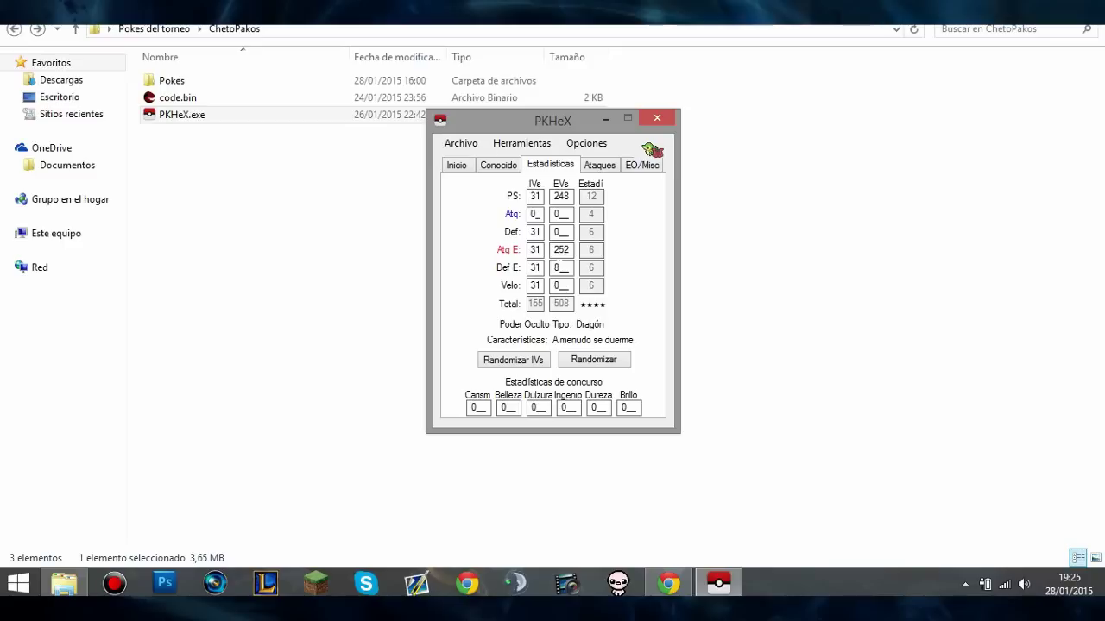
{"action": "left_click", "coordinate": [549, 262]}
{"action": "type", "text": "10"}
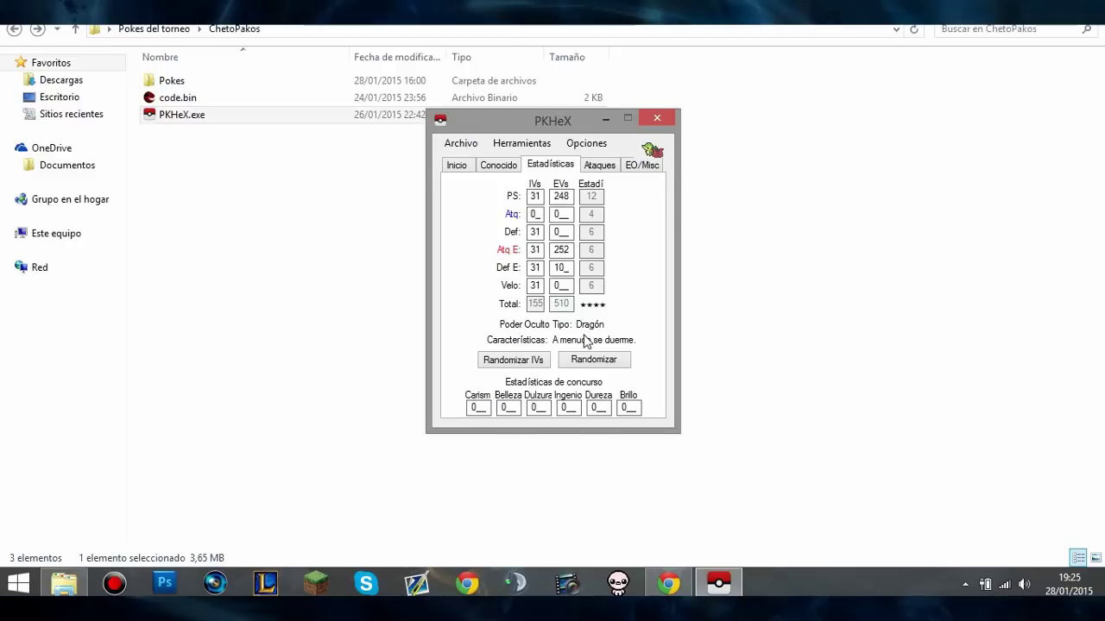
Set all six of the Snivy's contest stats, from Carisma to Brillo, to 200.
{"action": "left_click", "coordinate": [473, 408]}
{"action": "type", "text": "20"}
{"action": "left_click", "coordinate": [502, 408]}
{"action": "type", "text": "200"}
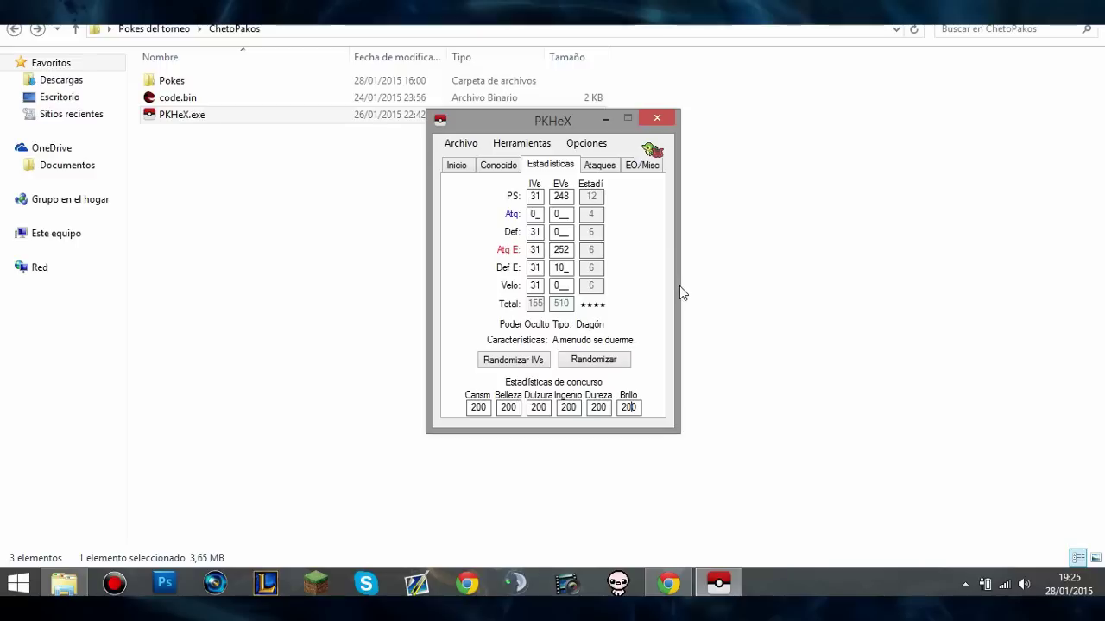
Set the Snivy's first current move to Lluevehojas with Más PP at 3.
{"action": "left_click", "coordinate": [601, 166]}
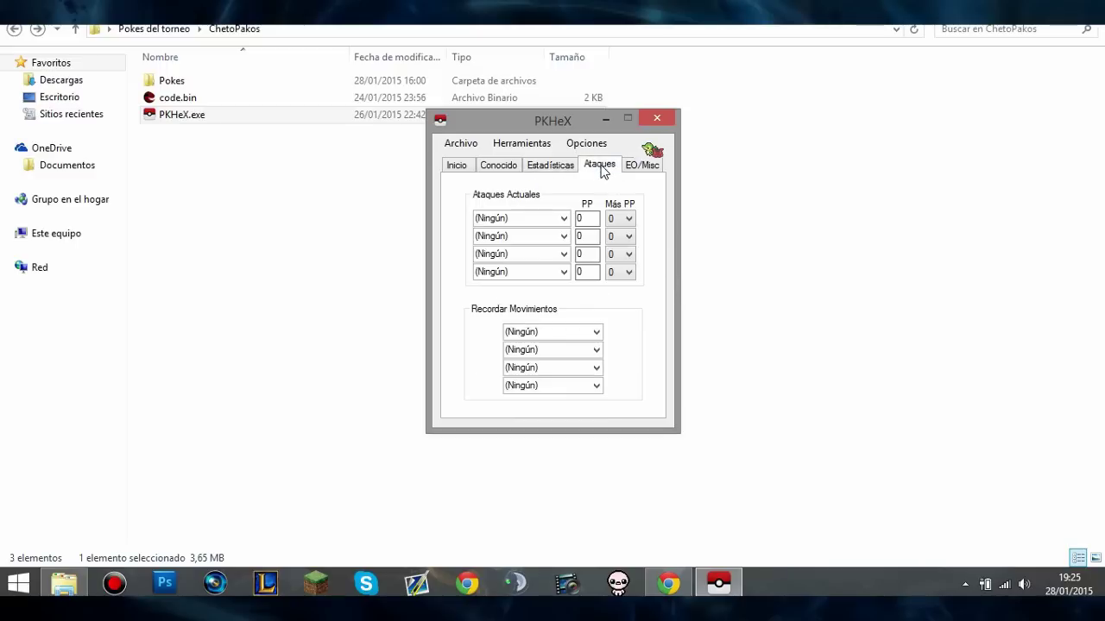
{"action": "left_click", "coordinate": [562, 219]}
{"action": "key", "text": "Escape"}
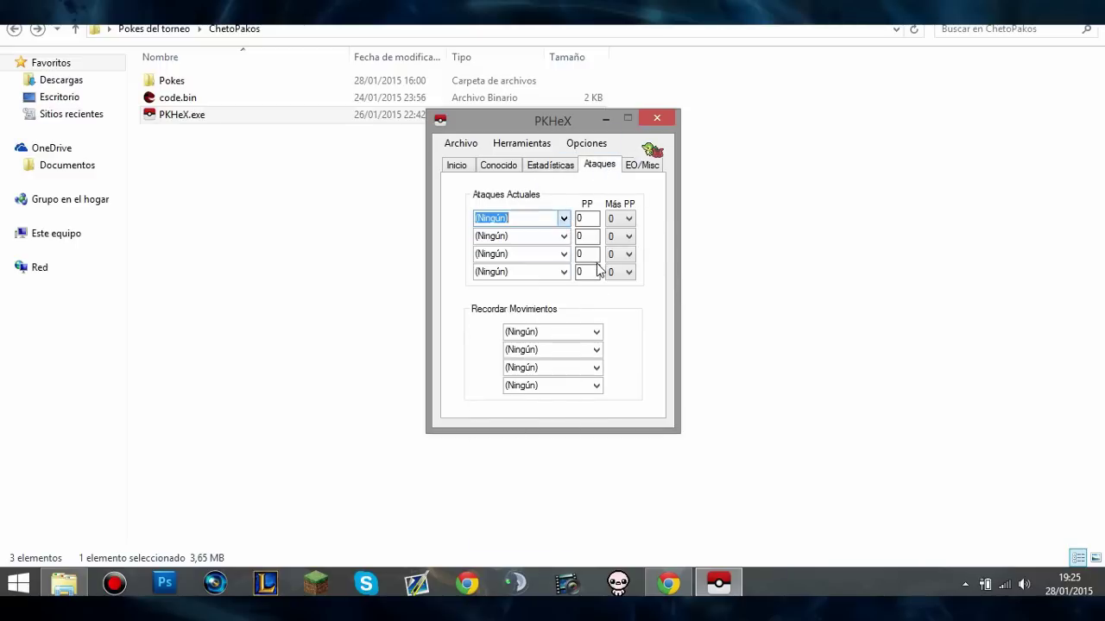
{"action": "type", "text": "L"}
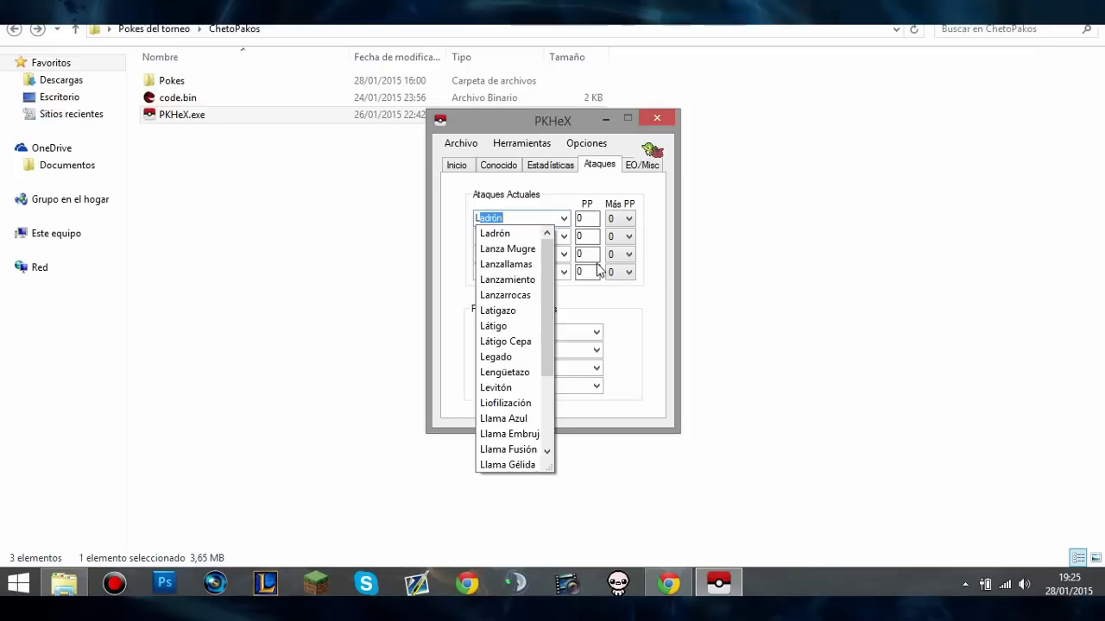
{"action": "type", "text": "luevehojas"}
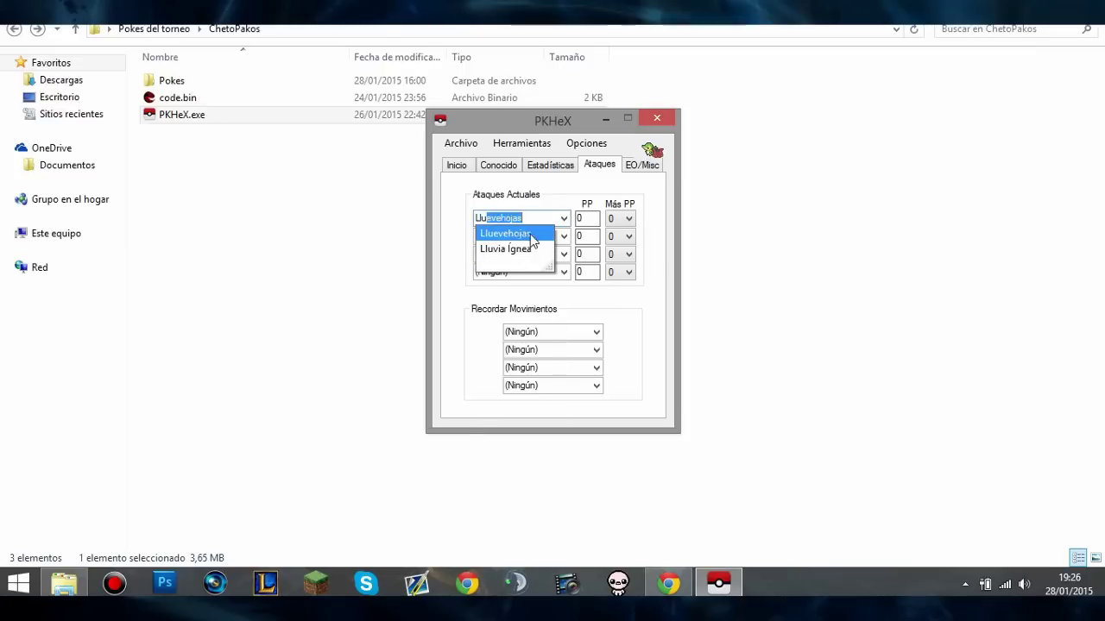
{"action": "left_click", "coordinate": [509, 233]}
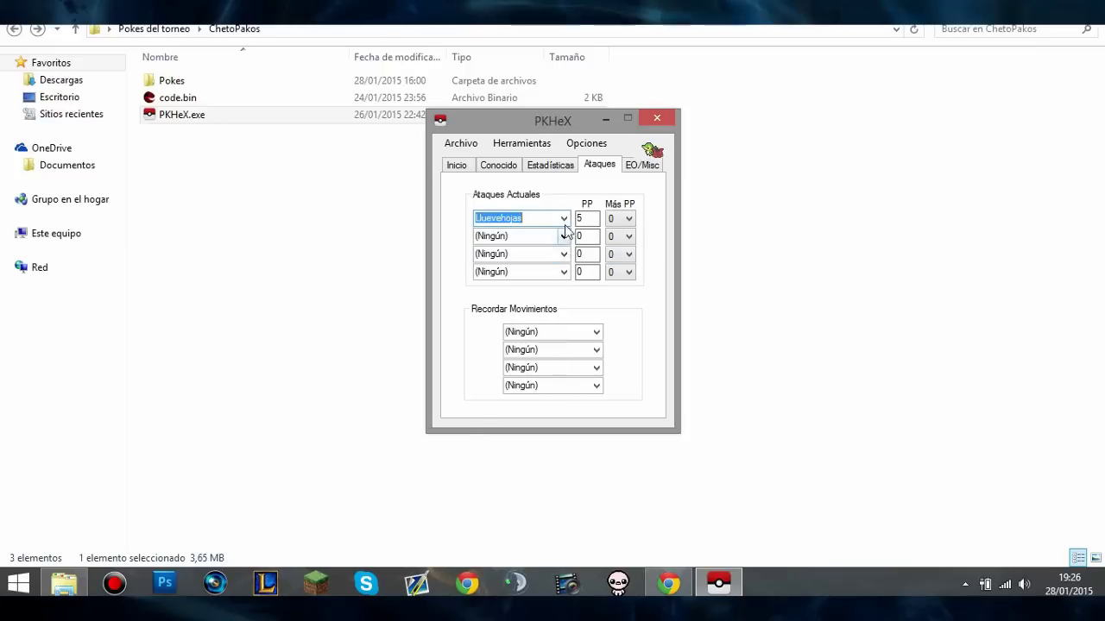
{"action": "left_click", "coordinate": [618, 219]}
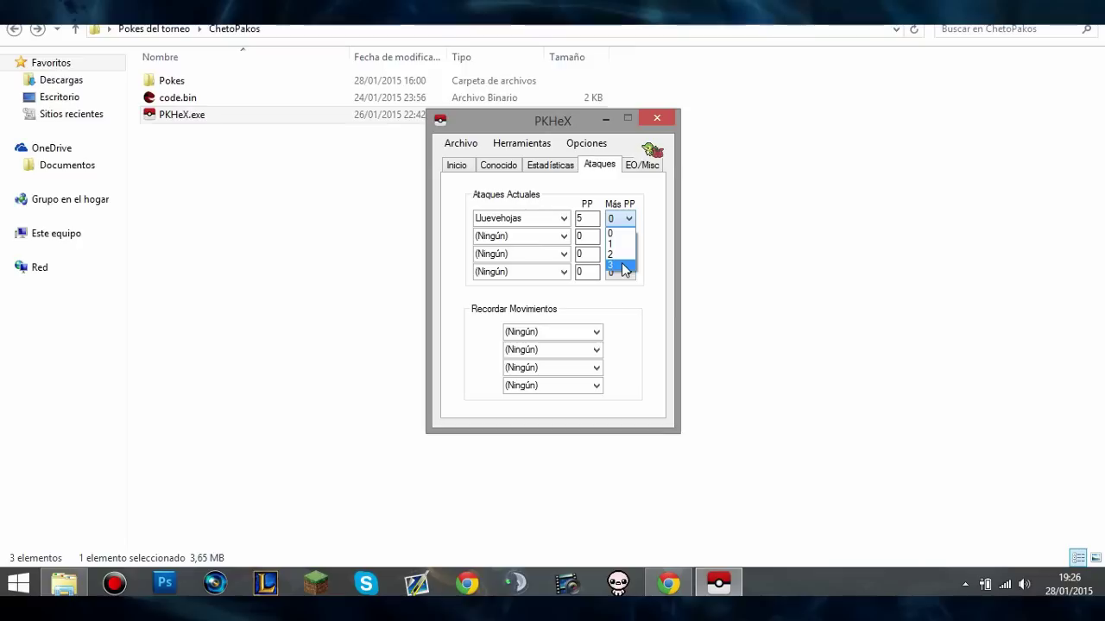
{"action": "left_click", "coordinate": [622, 265]}
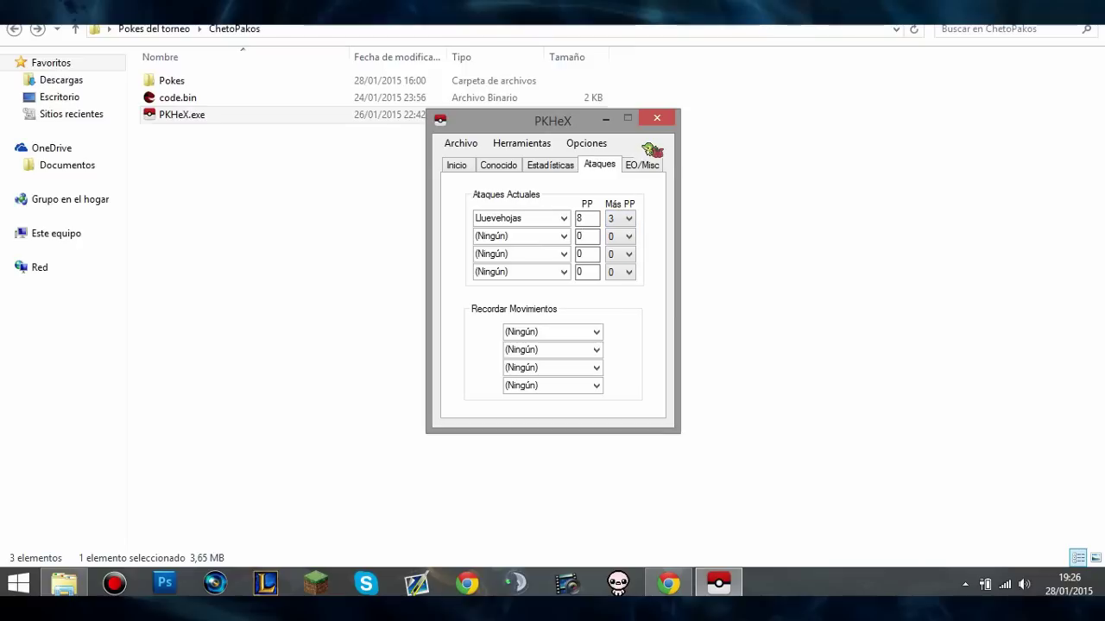
Set the Snivy's second current move to Gigadrenado with Más PP at 3.
{"action": "left_click", "coordinate": [563, 236]}
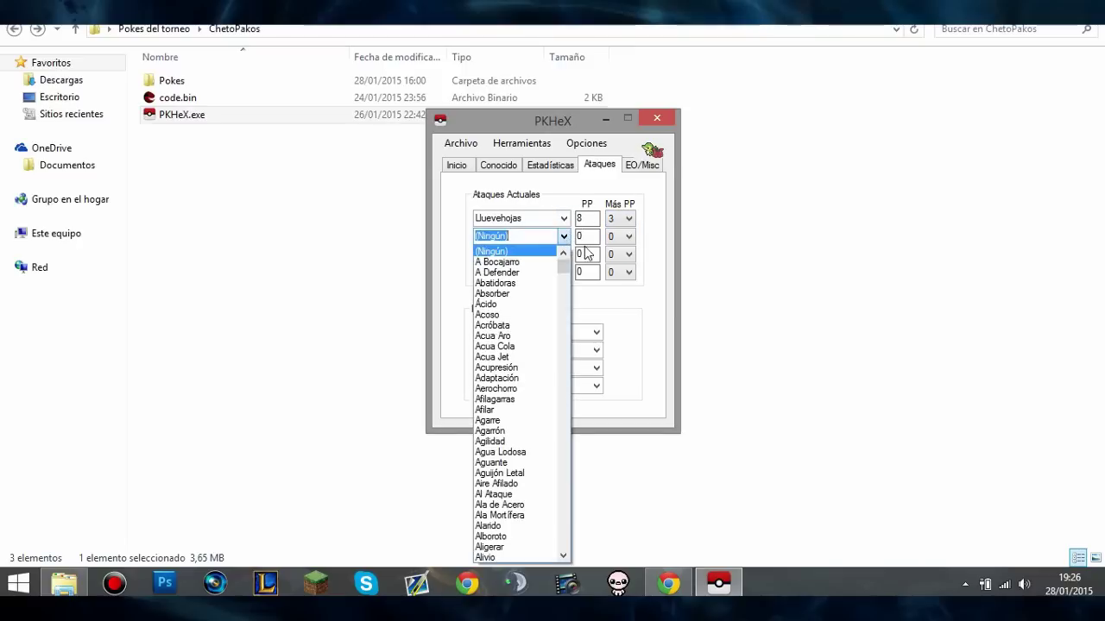
{"action": "left_click", "coordinate": [658, 267]}
{"action": "type", "text": "Giga Impacto"}
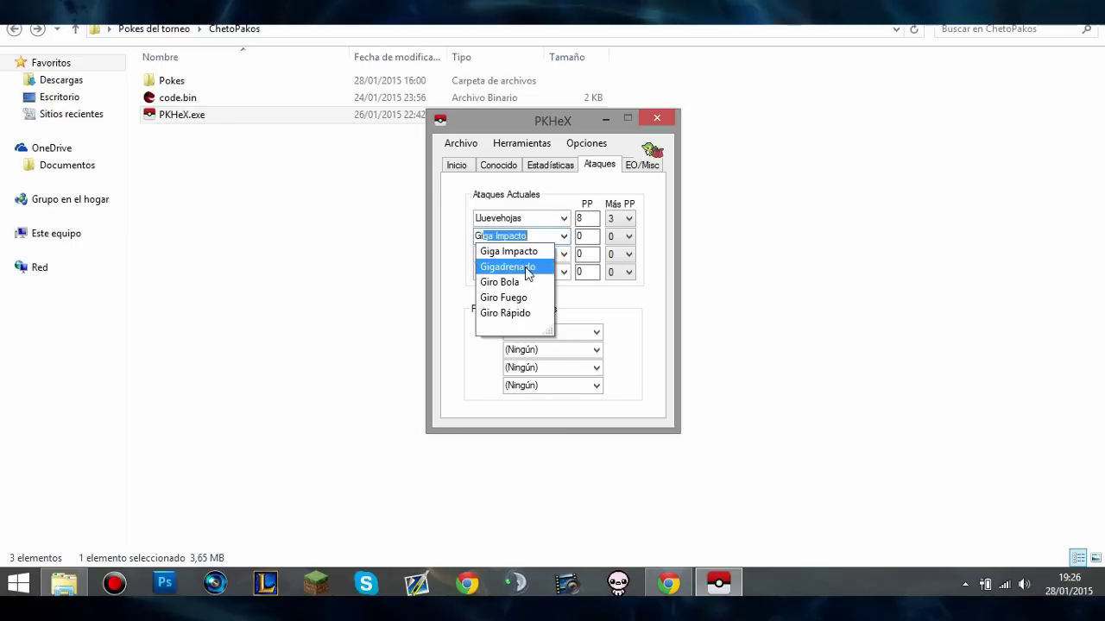
{"action": "left_click", "coordinate": [517, 268]}
{"action": "left_click", "coordinate": [628, 236]}
{"action": "left_click", "coordinate": [611, 283]}
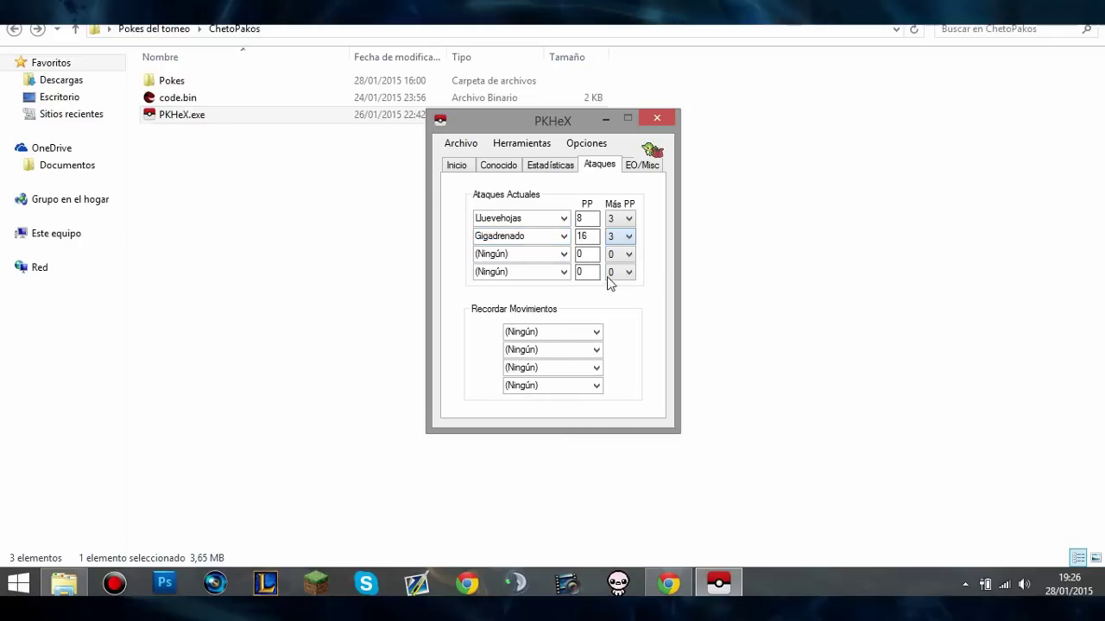
{"action": "left_click", "coordinate": [564, 254]}
{"action": "left_click", "coordinate": [564, 253]}
{"action": "type", "text": "Pi"}
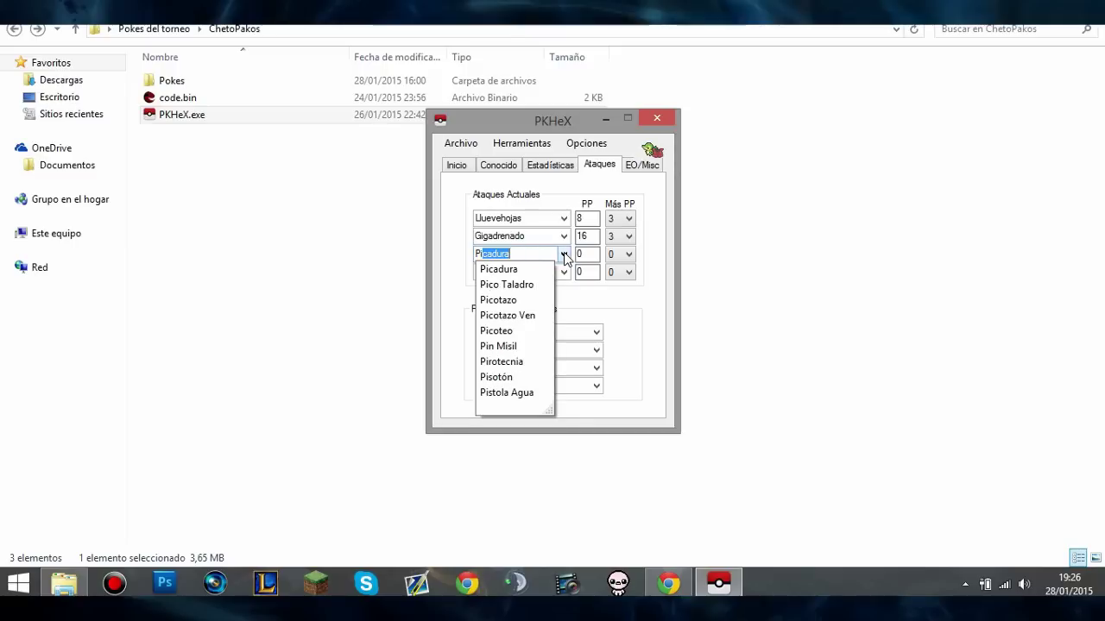
{"action": "key", "text": "BackSpace"}
{"action": "key", "text": "BackSpace"}
{"action": "key", "text": "BackSpace"}
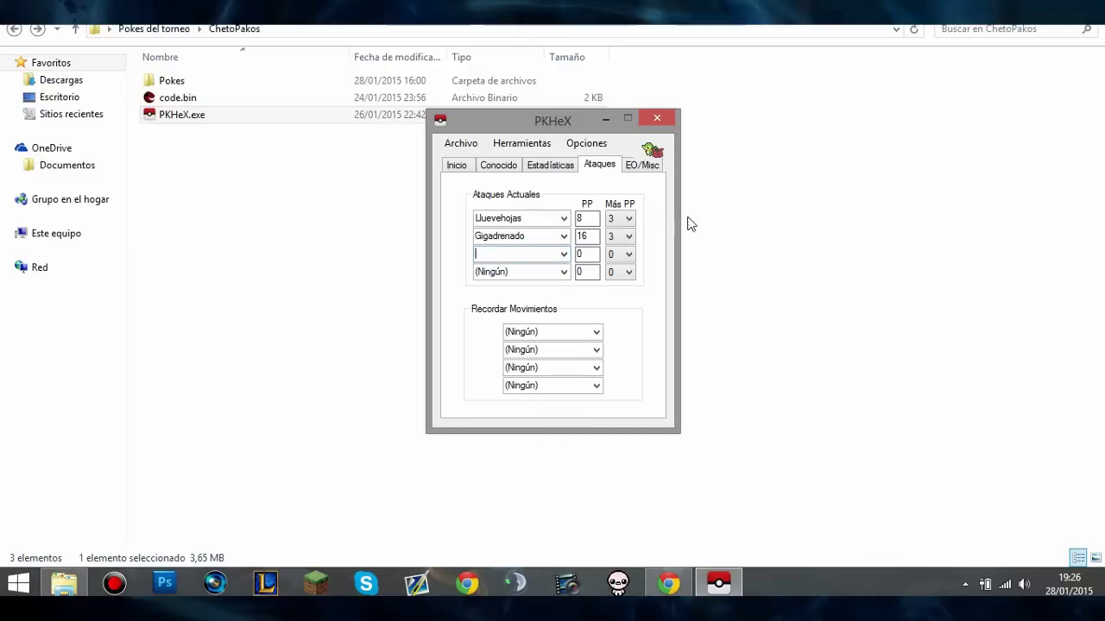
Switch to Pokémon Showdown to check the moves planned for Storm Dance.
{"action": "left_click", "coordinate": [668, 584]}
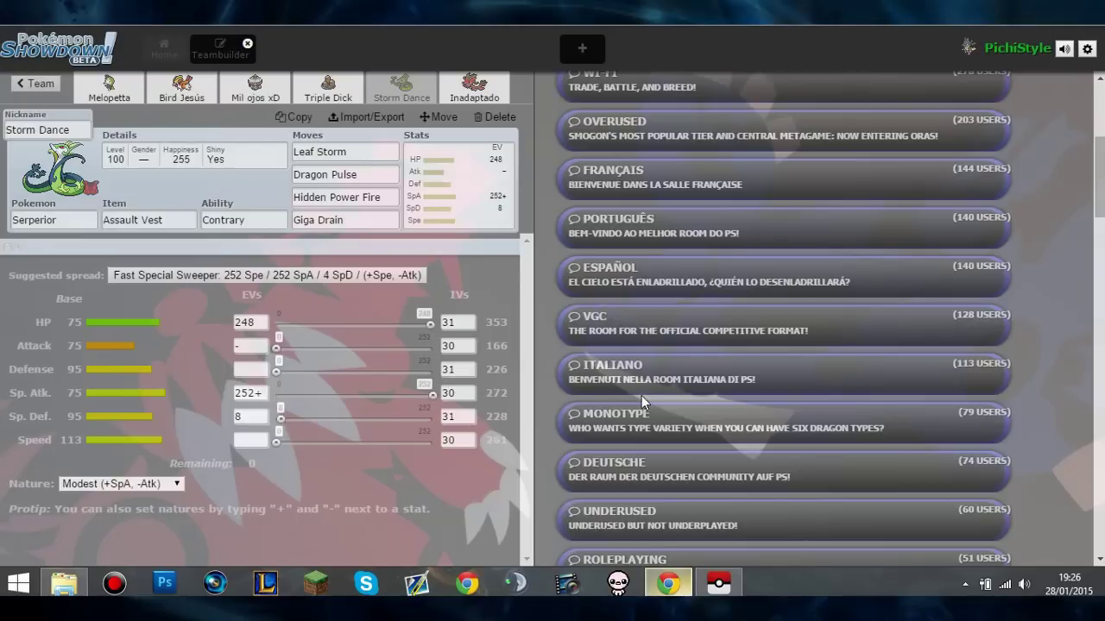
Open the Pokéxperto forum index in a new browser tab.
{"action": "key", "text": "ctrl+t"}
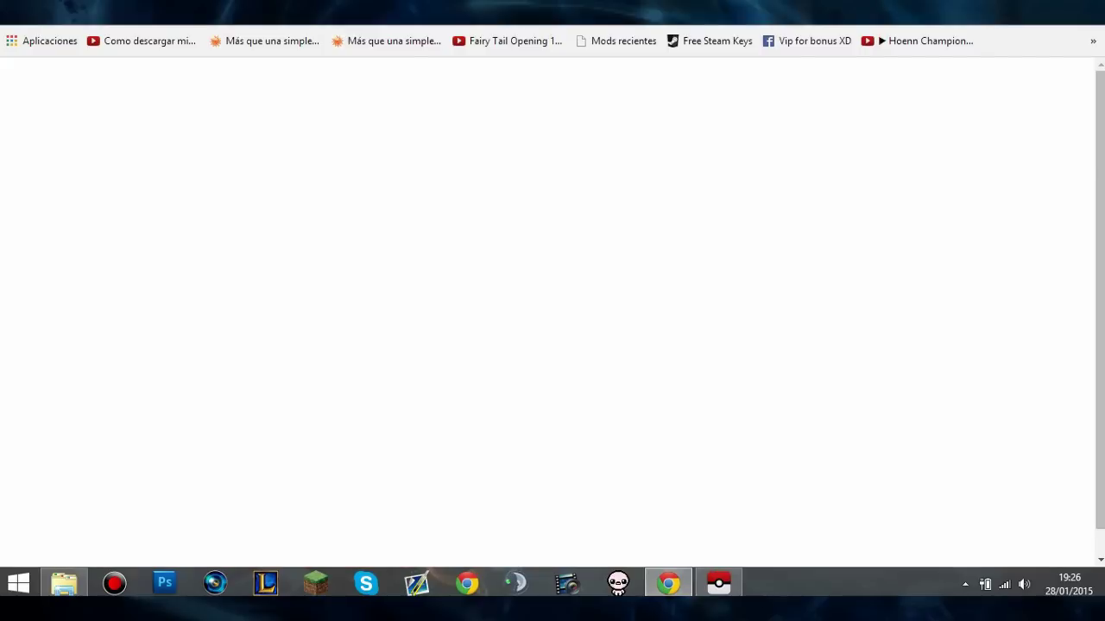
{"action": "type", "text": "pokexpe"}
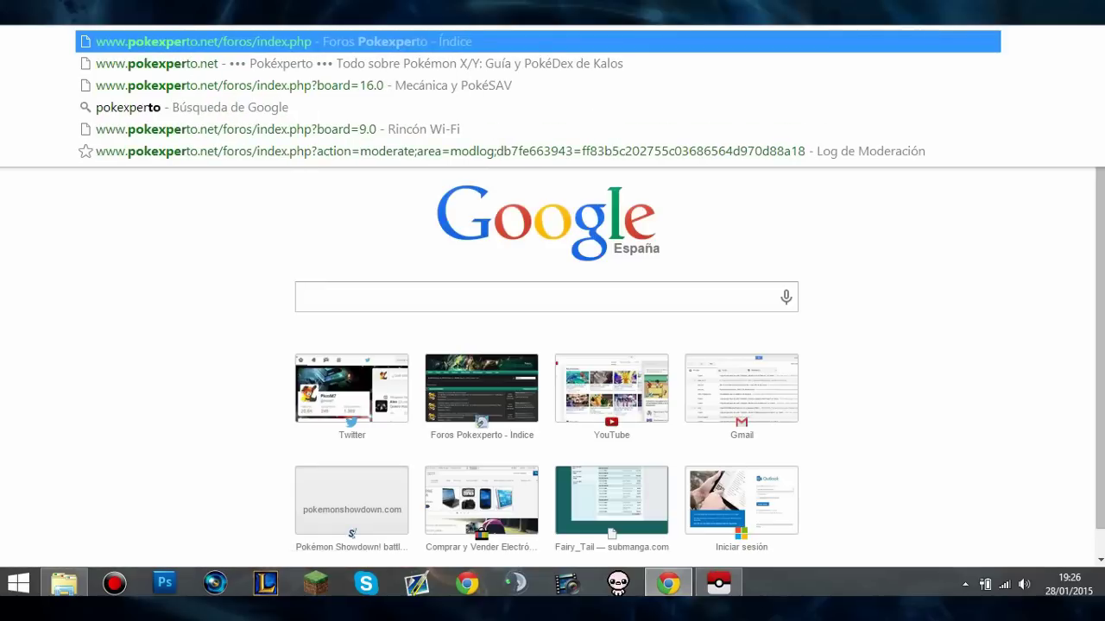
{"action": "left_click", "coordinate": [837, 43]}
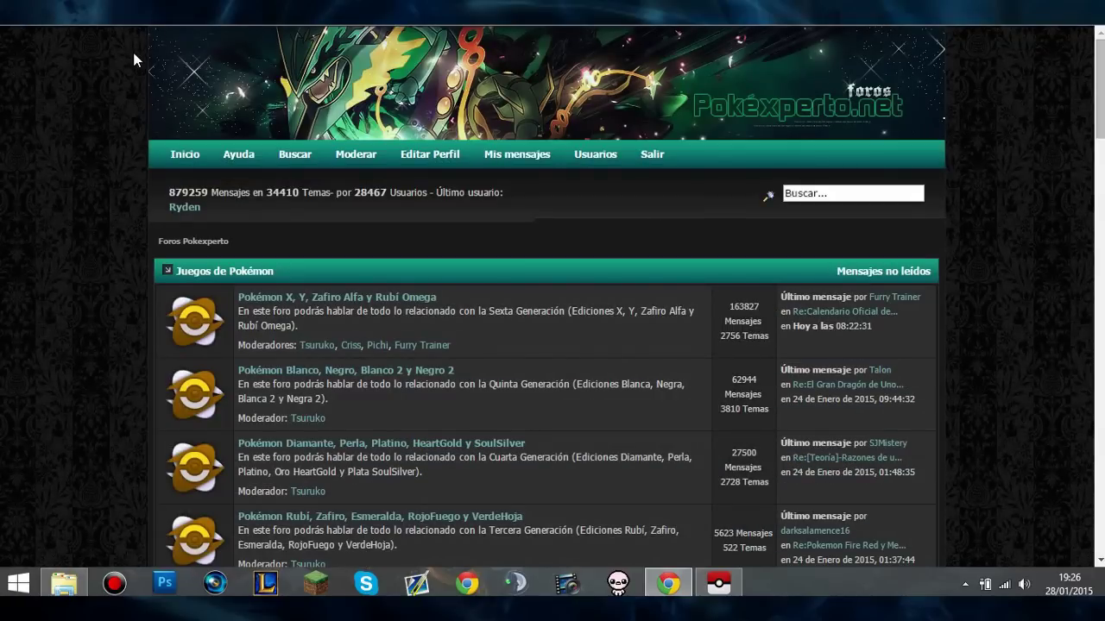
{"action": "key", "text": "ctrl+t"}
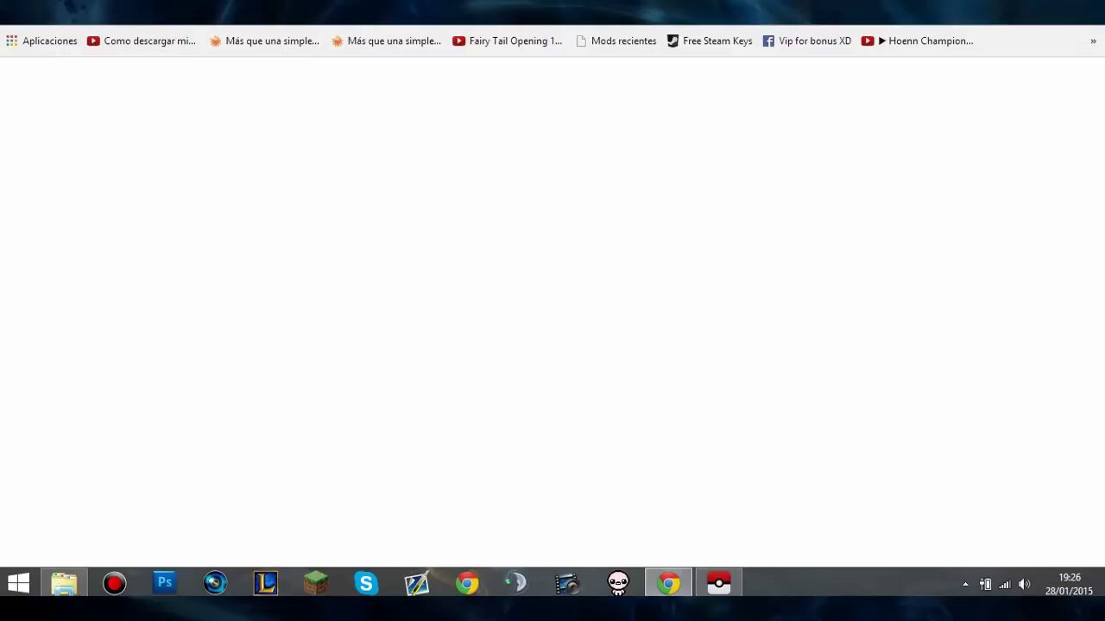
{"action": "type", "text": "poke"}
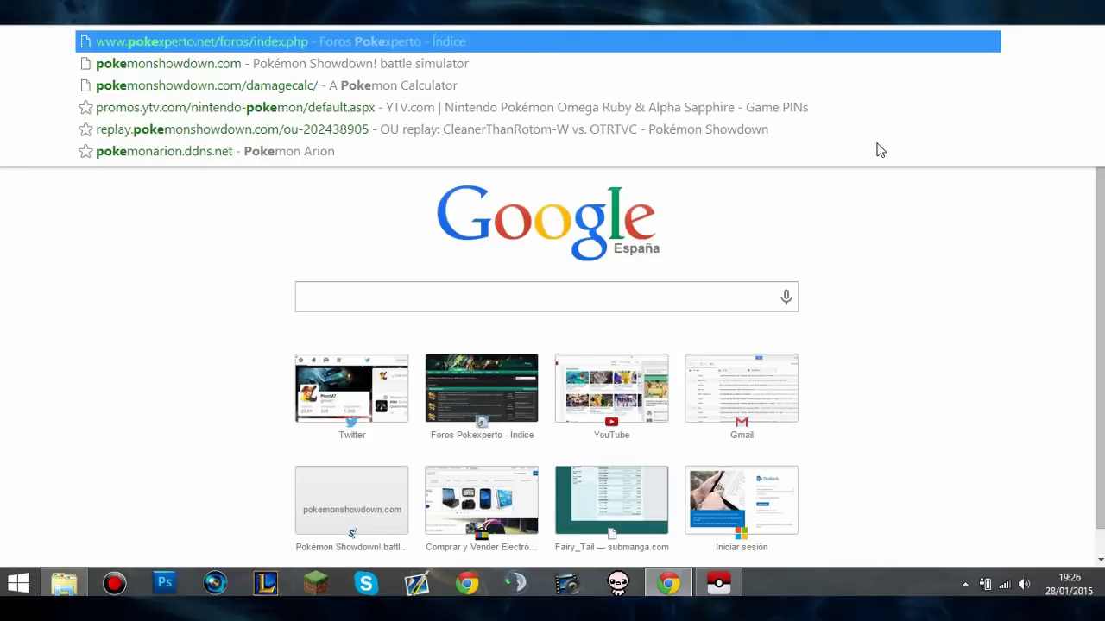
{"action": "type", "text": "x"}
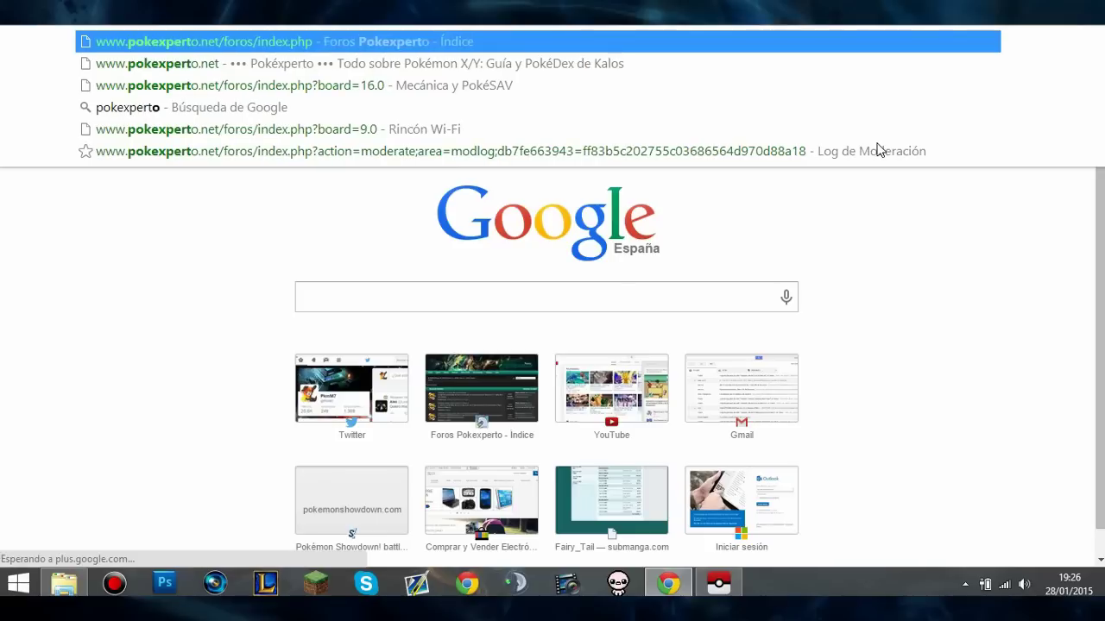
{"action": "key", "text": "Return"}
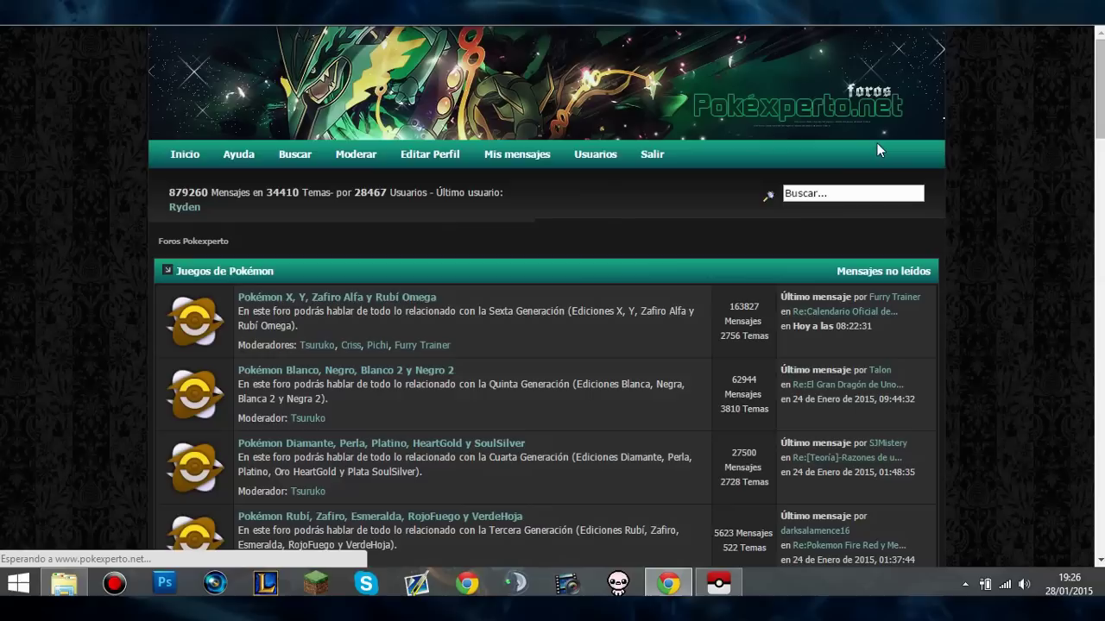
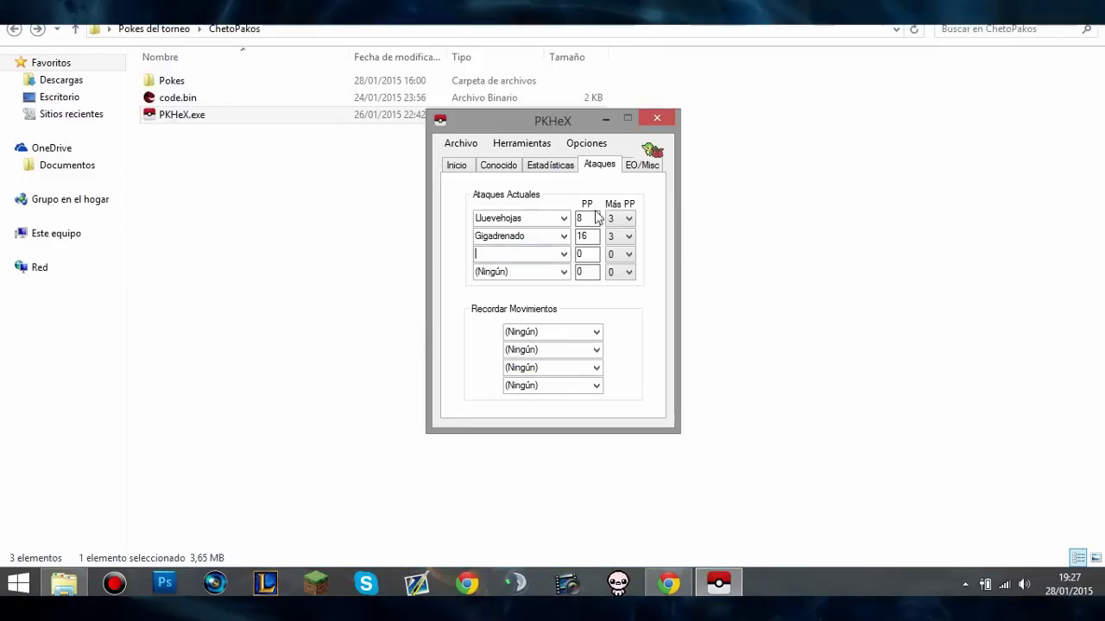
Switch to PKHeX and change the Snivy's first current move to Deslumbrar.
{"action": "left_click", "coordinate": [562, 218]}
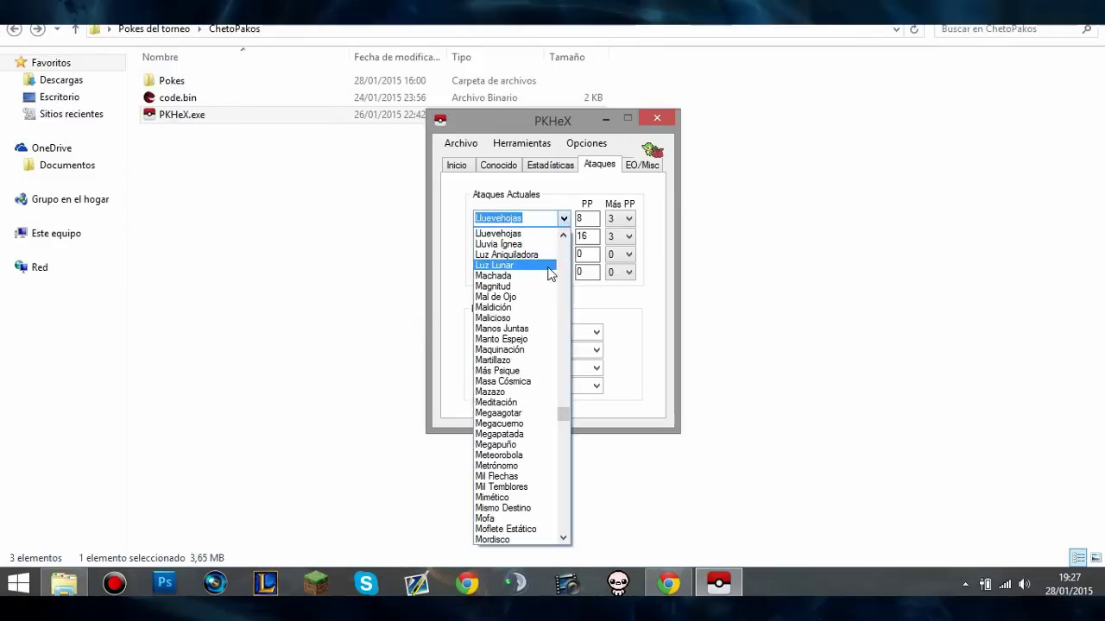
{"action": "key", "text": "Escape"}
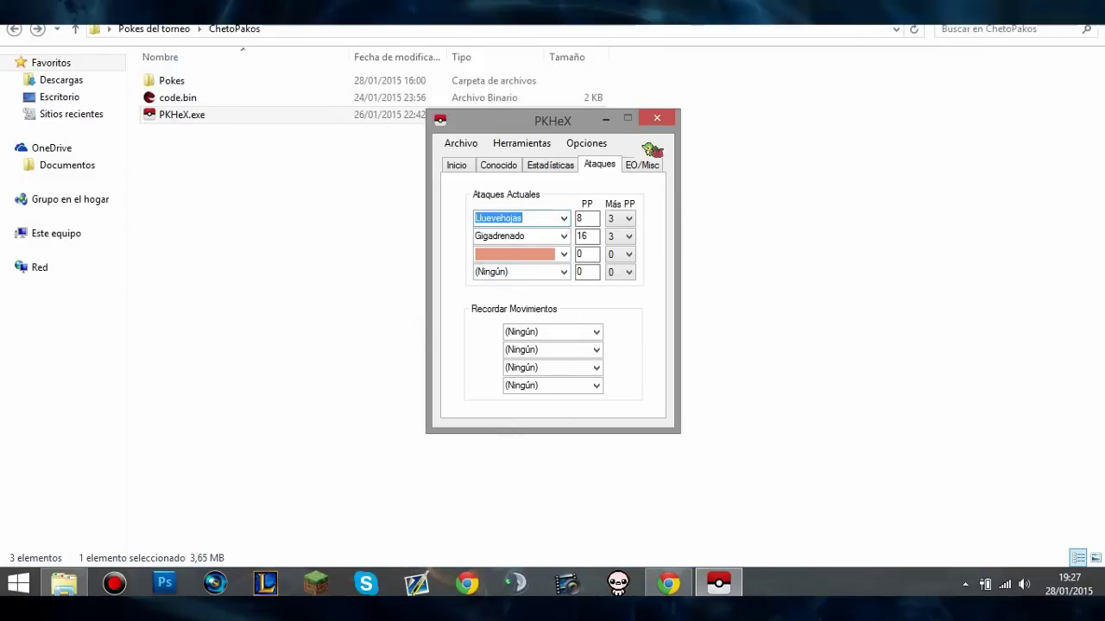
{"action": "type", "text": "Desarme"}
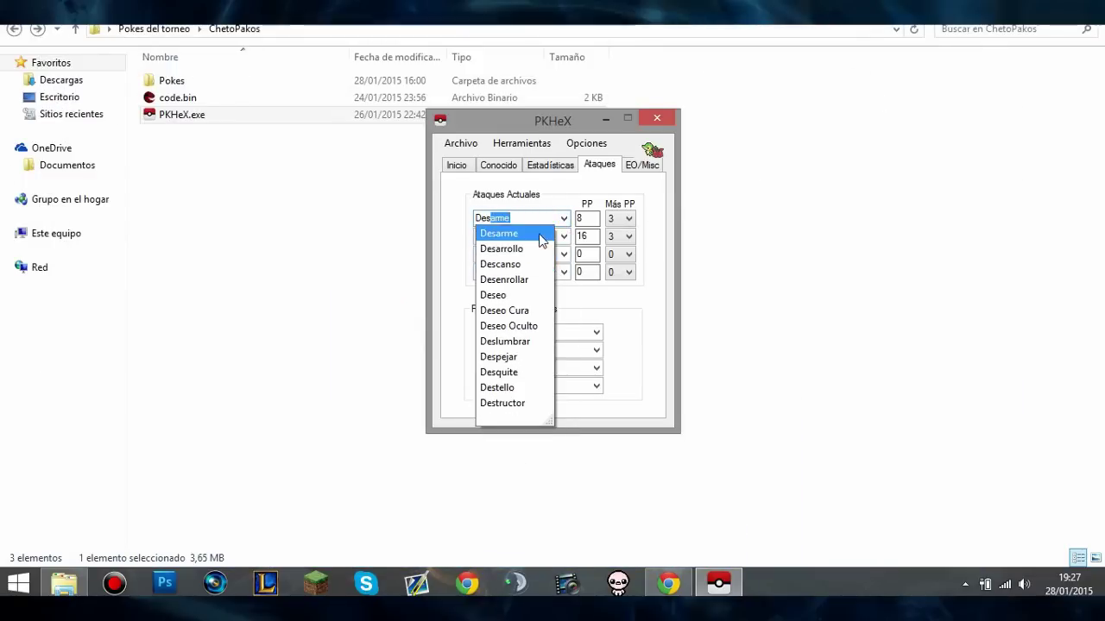
{"action": "left_click", "coordinate": [530, 341]}
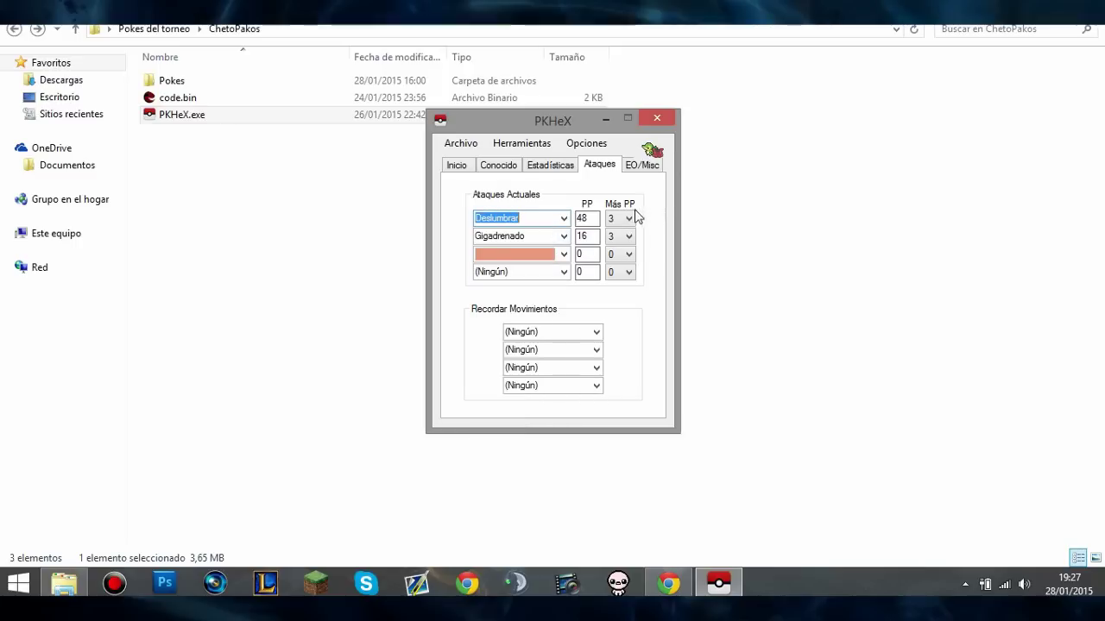
Change the Snivy's second current move to Placaje and set the third to (Ningún).
{"action": "left_click", "coordinate": [561, 238]}
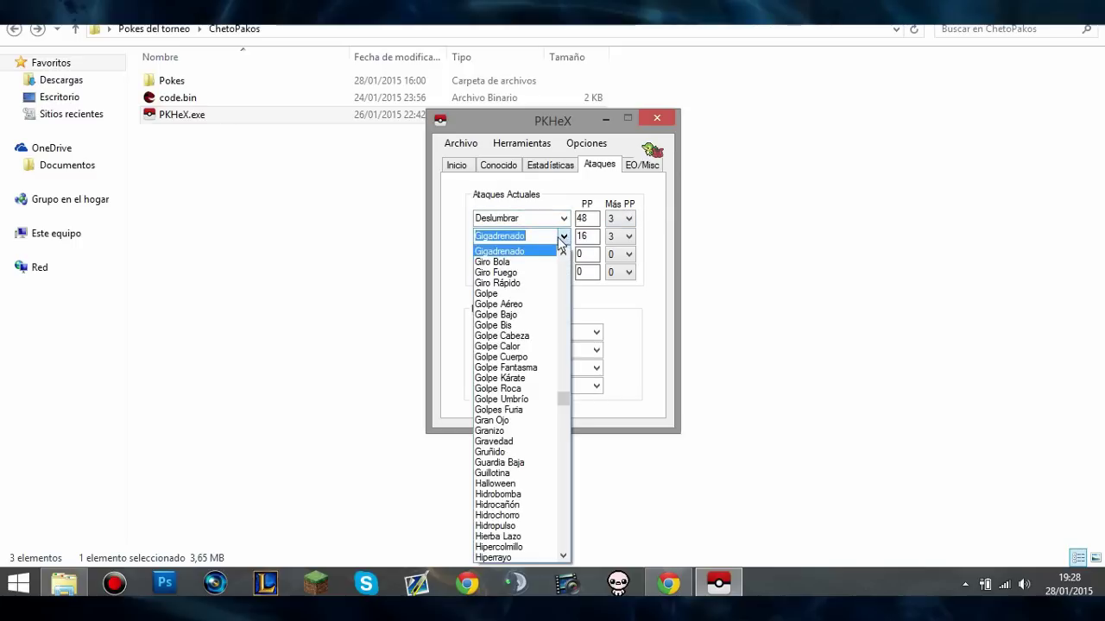
{"action": "type", "text": "PLacaje"}
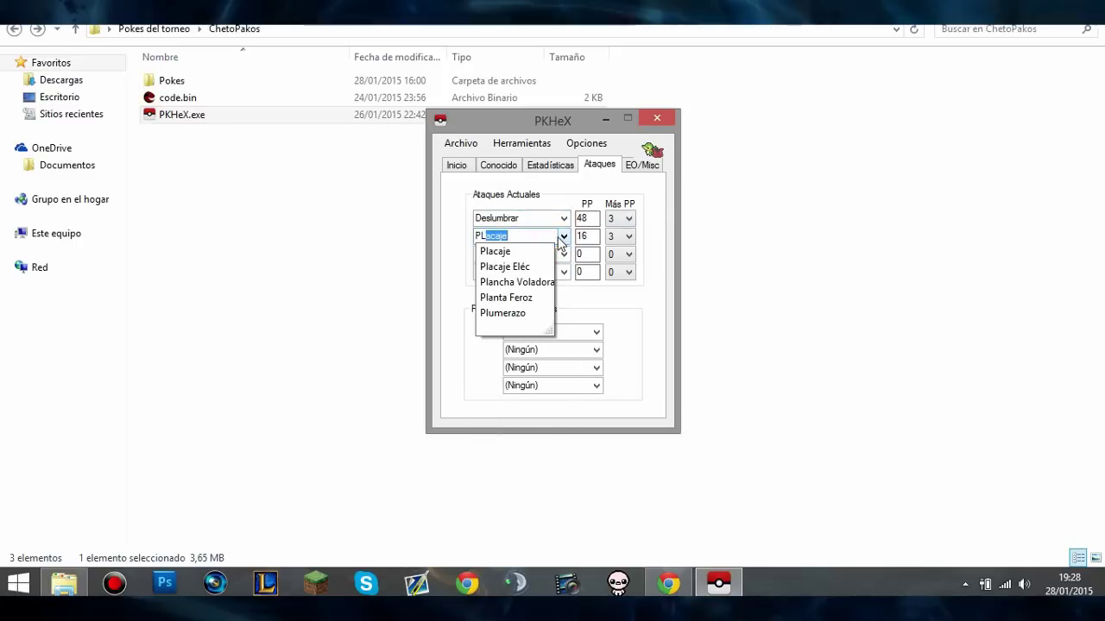
{"action": "left_click", "coordinate": [495, 251]}
{"action": "left_click", "coordinate": [563, 254]}
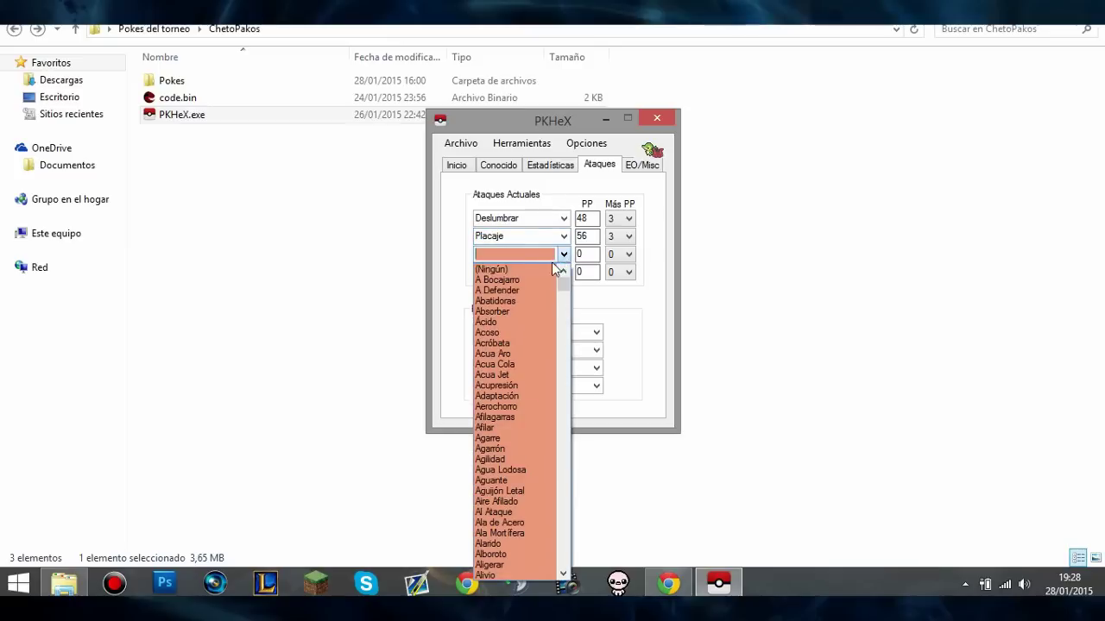
{"action": "left_click", "coordinate": [553, 268]}
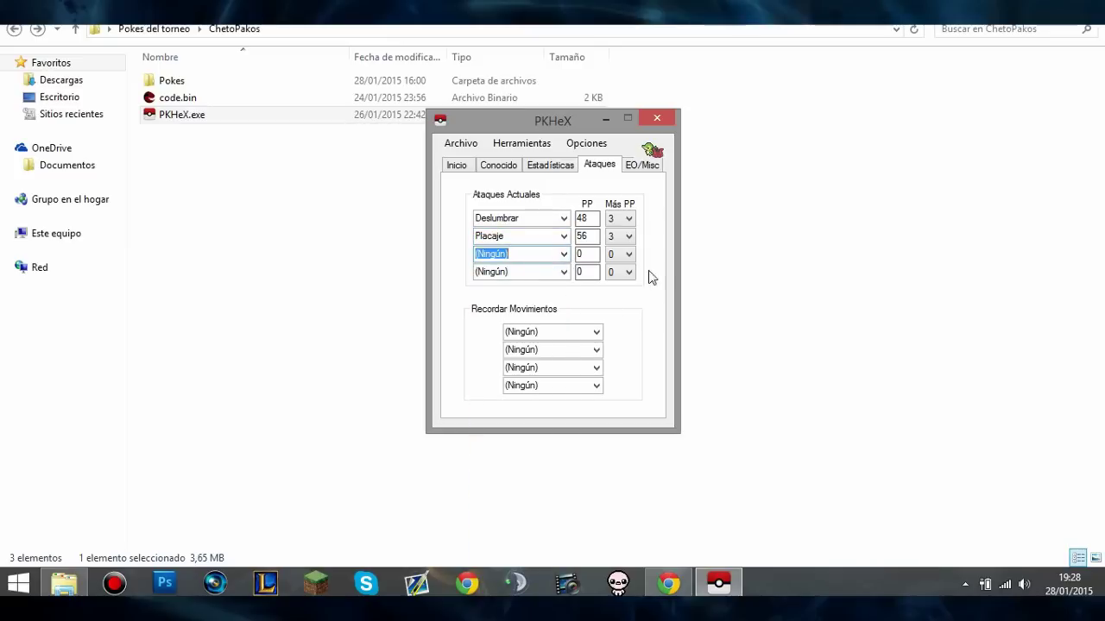
Set the first of the Snivy's Recordar Movimientos moves to Deslumbrar.
{"action": "left_click", "coordinate": [600, 337]}
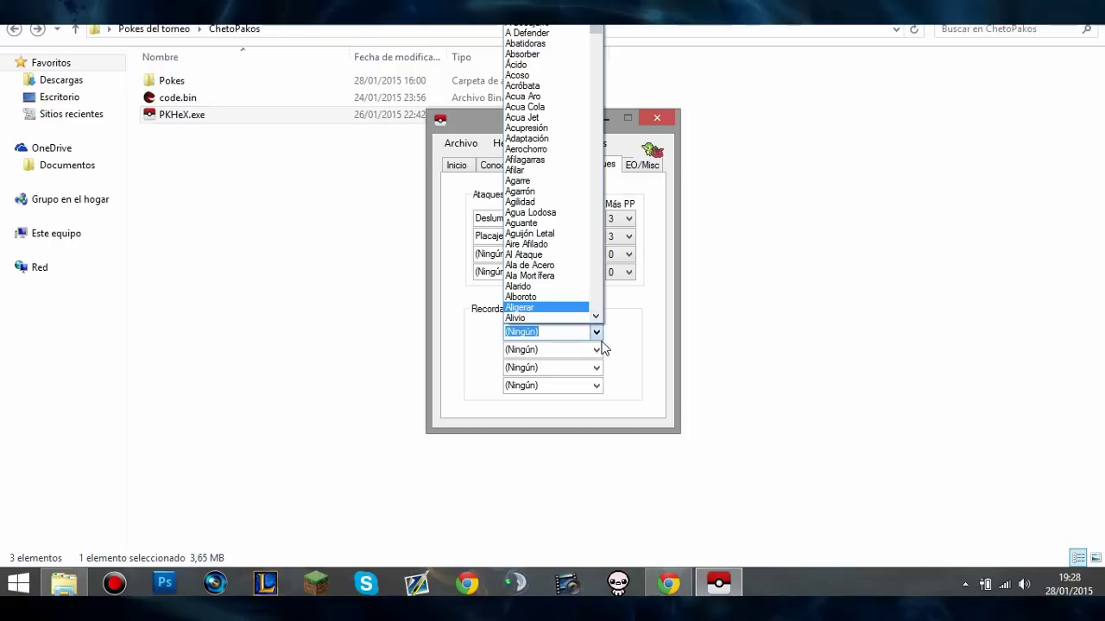
{"action": "key", "text": "Escape"}
{"action": "type", "text": "s"}
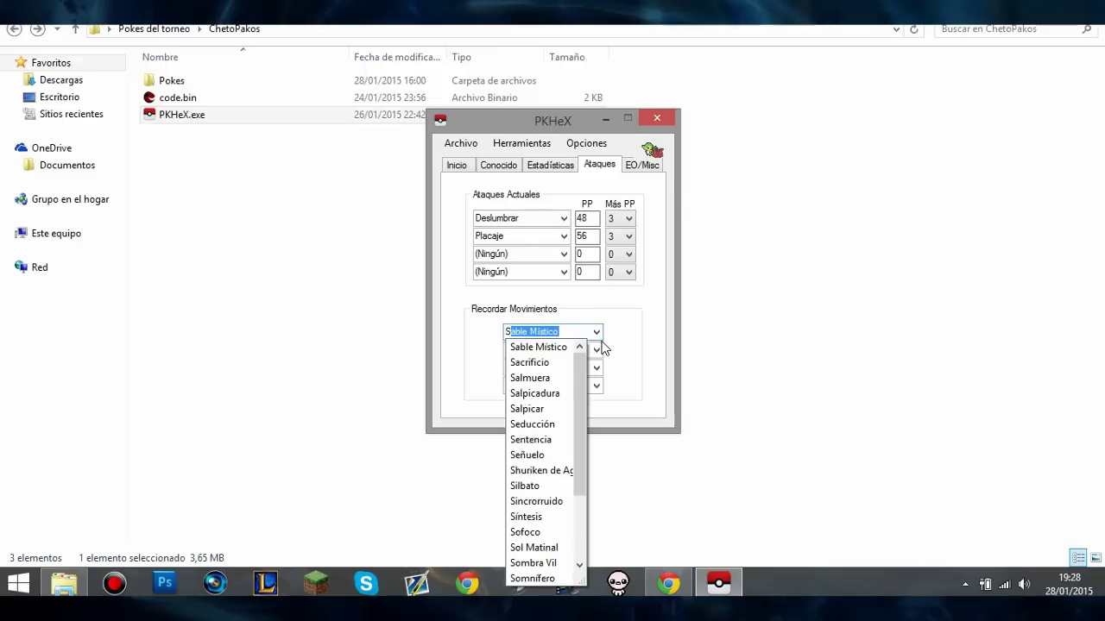
{"action": "key", "text": "BackSpace"}
{"action": "key", "text": "BackSpace"}
{"action": "type", "text": "Des"}
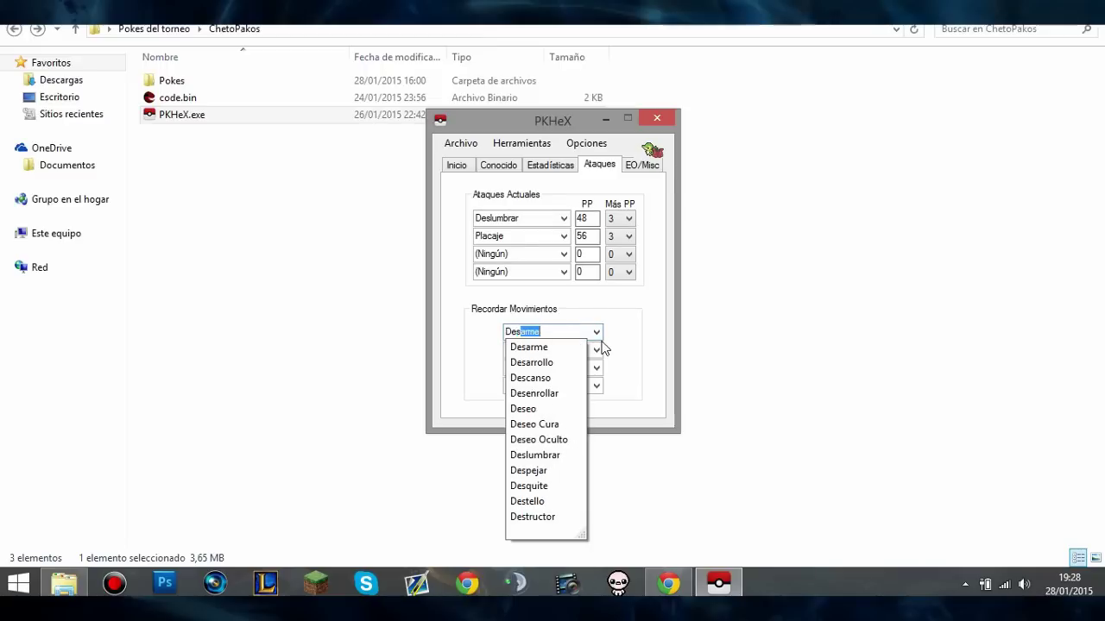
{"action": "type", "text": "l"}
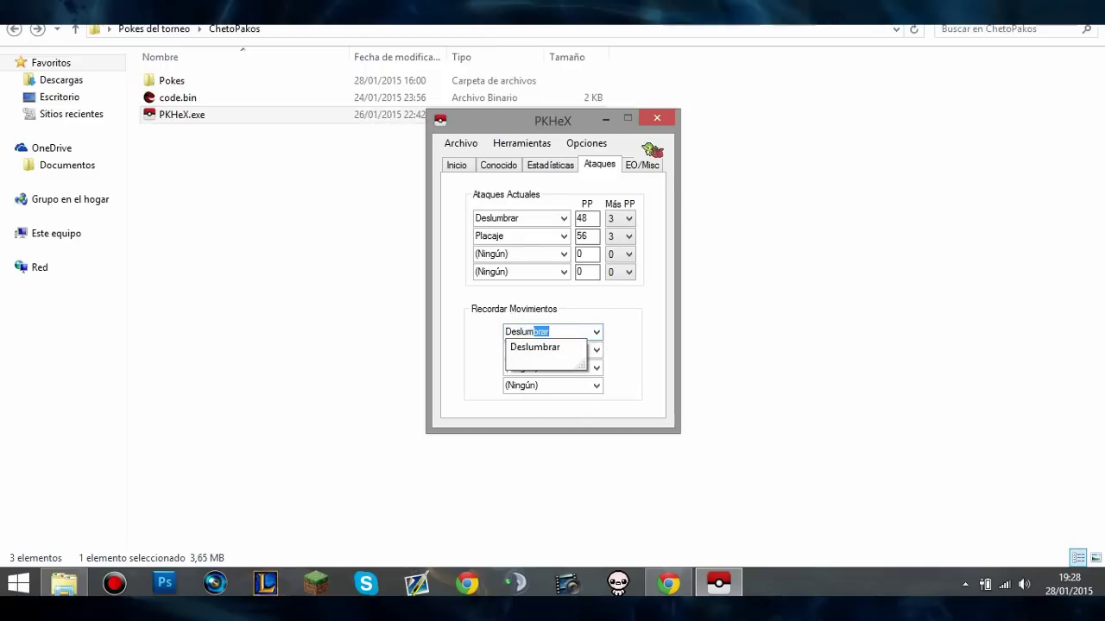
{"action": "type", "text": "um"}
{"action": "left_click", "coordinate": [556, 346]}
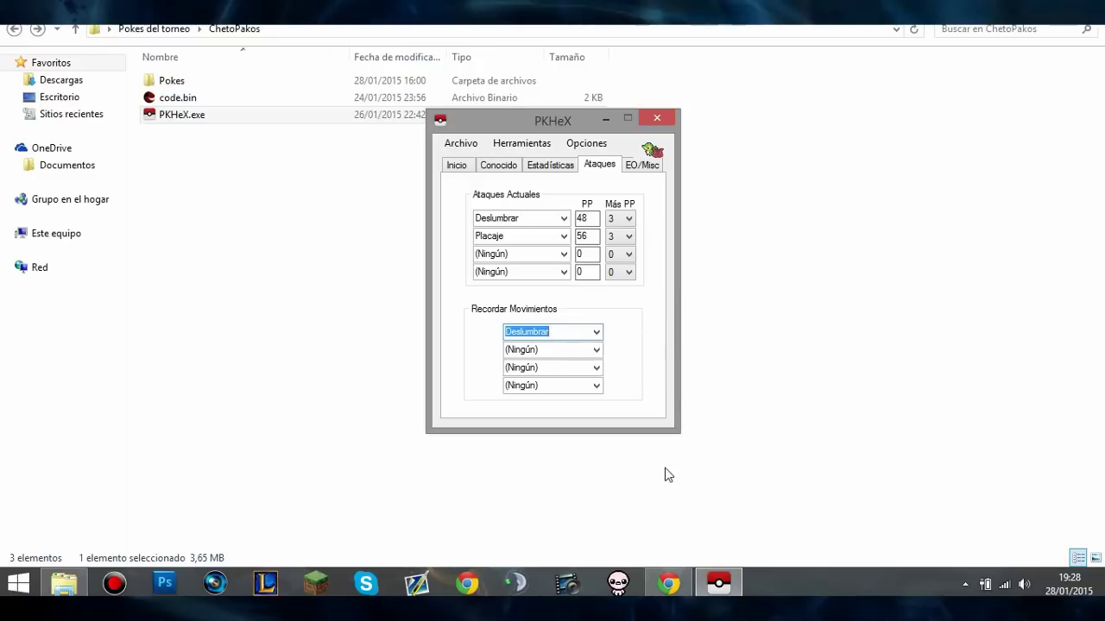
Switch to the browser and examine Serperior's MT / MO move list in the Pokéxperto PokéDex.
{"action": "left_click", "coordinate": [681, 576]}
{"action": "scroll", "coordinate": [593, 270], "scroll_direction": "up", "scroll_amount": 6}
{"action": "mouse_move", "coordinate": [358, 215]}
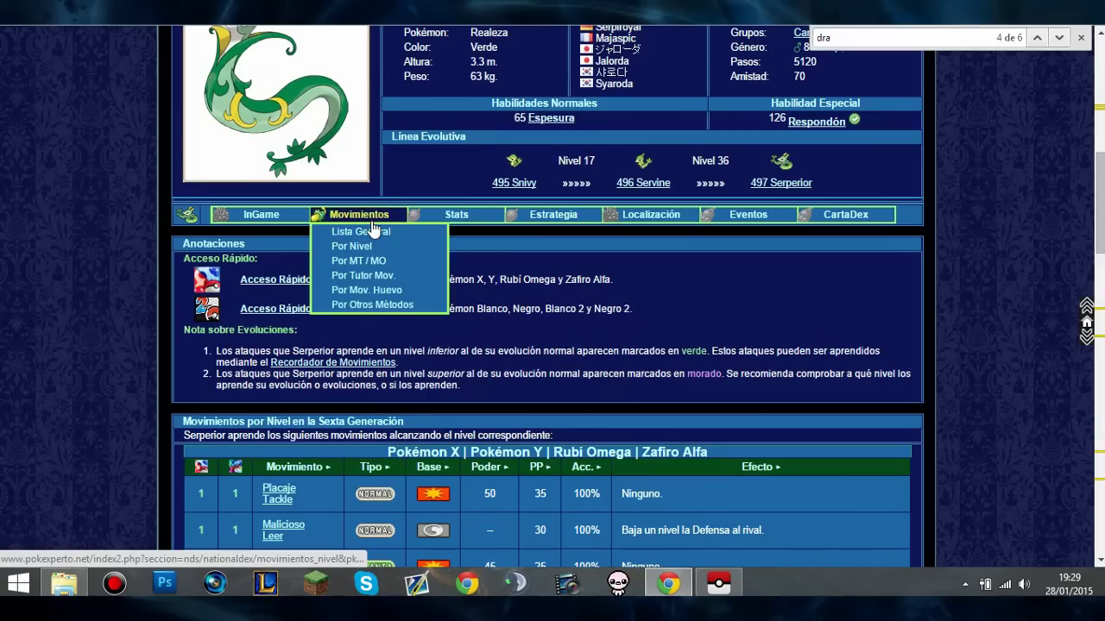
{"action": "left_click", "coordinate": [388, 263]}
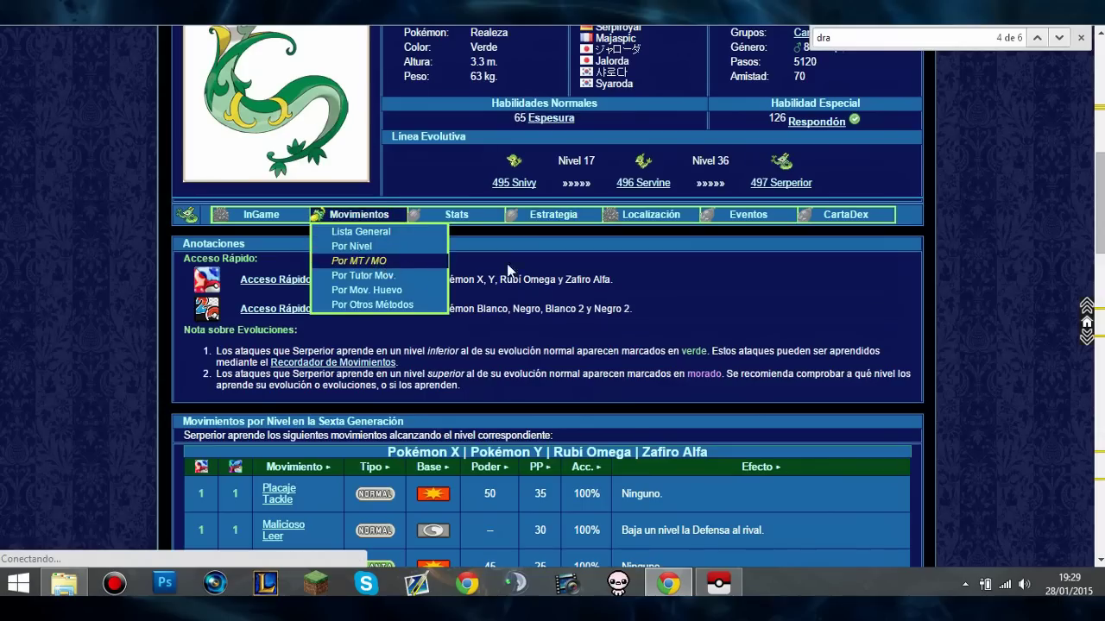
{"action": "scroll", "coordinate": [951, 223], "scroll_direction": "down", "scroll_amount": 9}
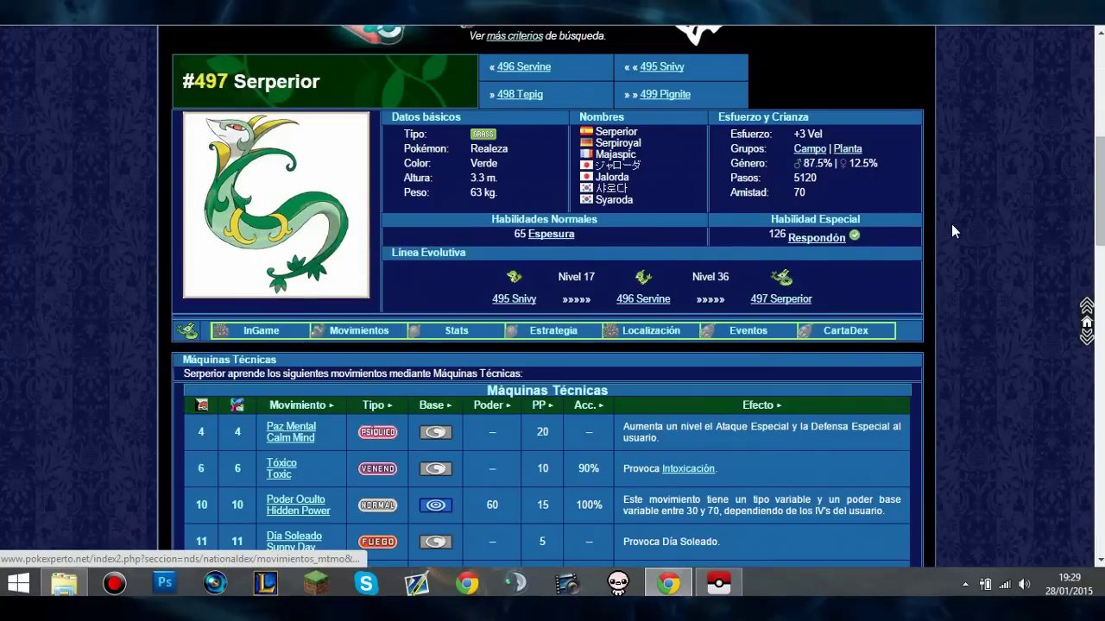
{"action": "scroll", "coordinate": [947, 230], "scroll_direction": "down", "scroll_amount": 8}
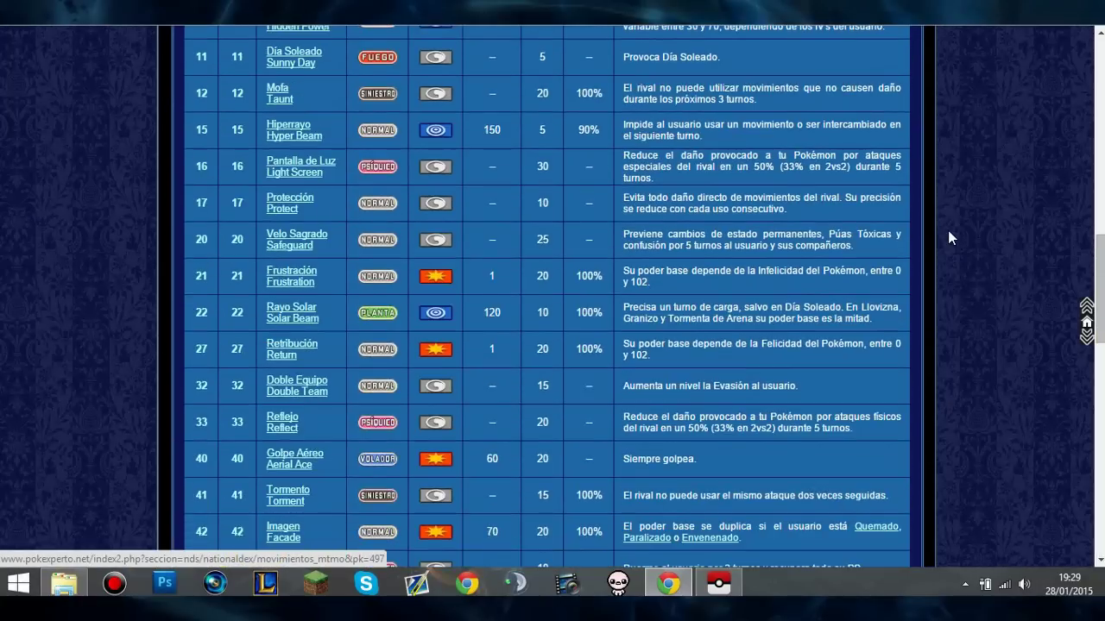
{"action": "scroll", "coordinate": [228, 404], "scroll_direction": "down", "scroll_amount": 4}
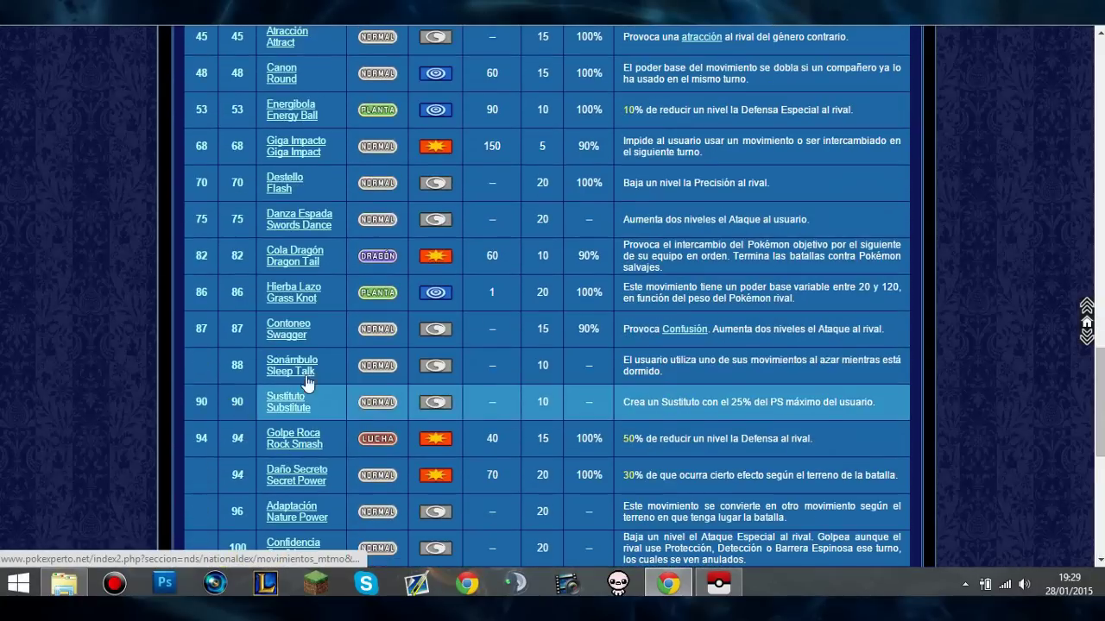
Search Serperior's MT / MO move page for "dra" and go through the matches.
{"action": "key", "text": "ctrl+f"}
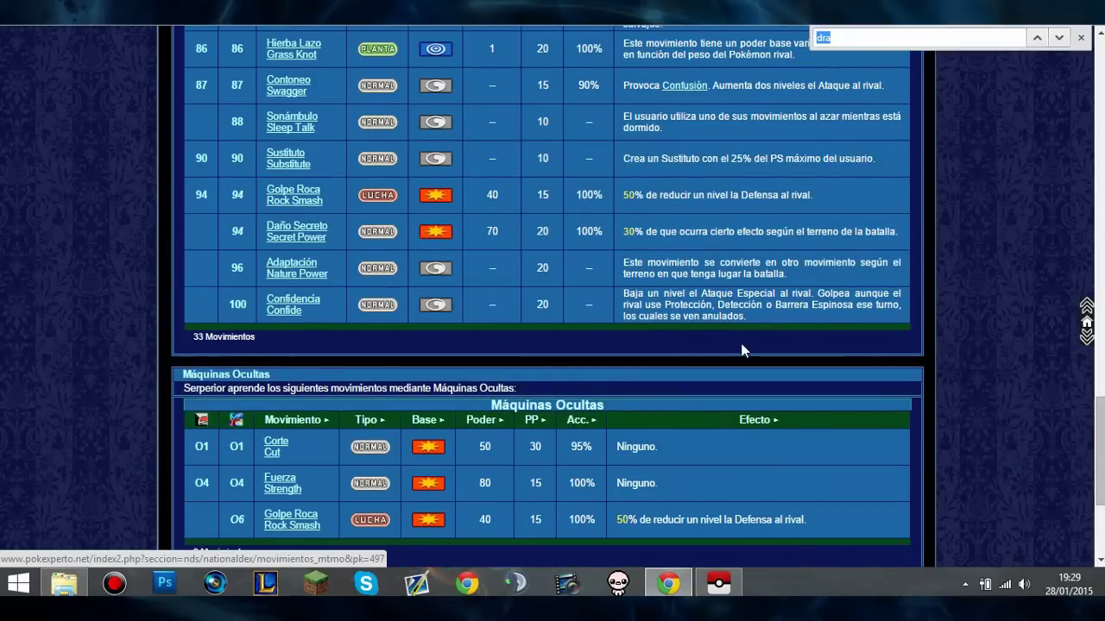
{"action": "type", "text": "dra"}
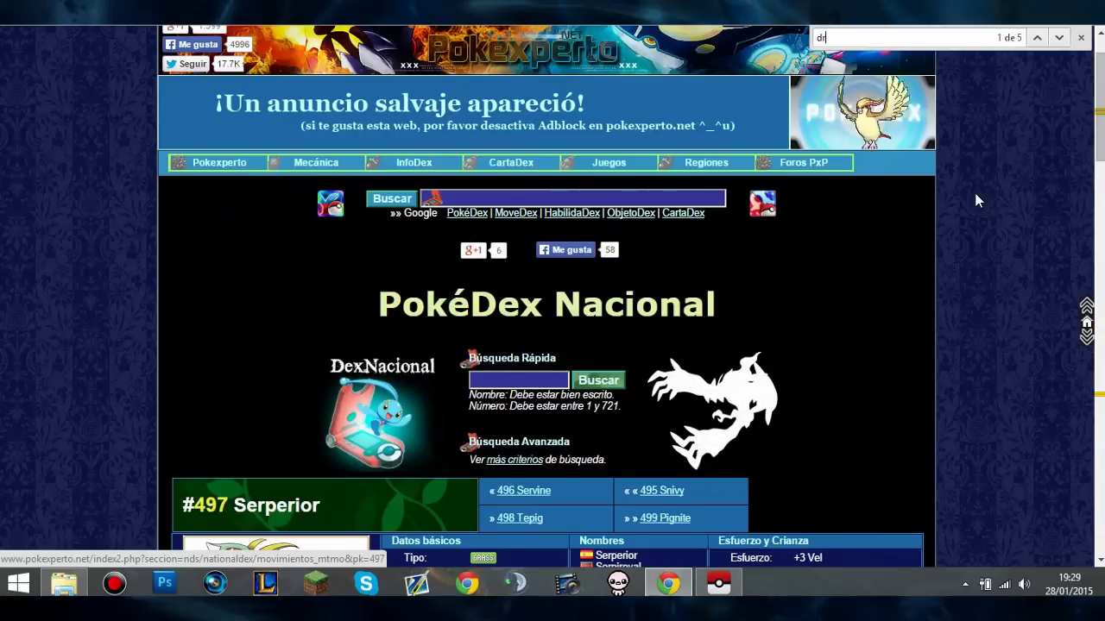
{"action": "left_click", "coordinate": [1058, 38]}
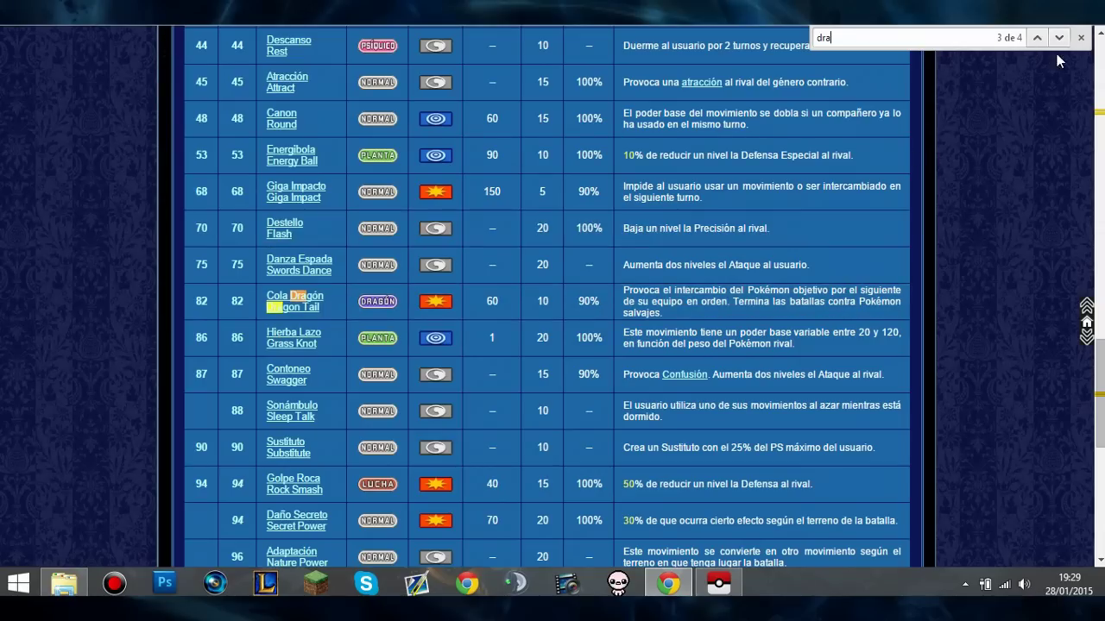
{"action": "left_click", "coordinate": [1059, 38]}
{"action": "left_click", "coordinate": [1058, 38]}
{"action": "scroll", "coordinate": [965, 195], "scroll_direction": "down", "scroll_amount": 4}
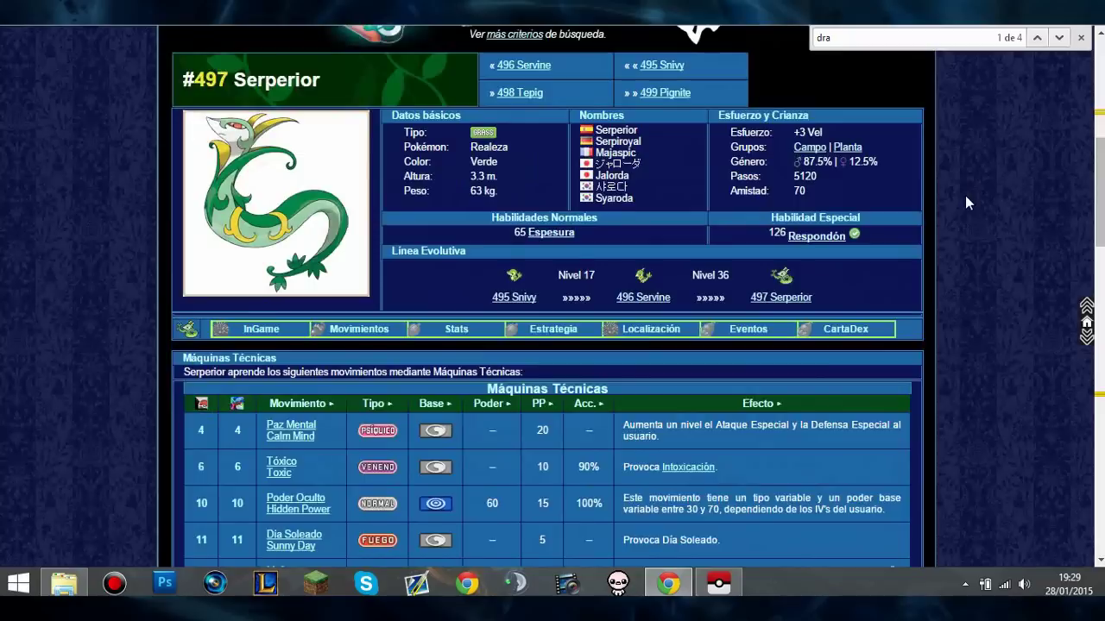
{"action": "scroll", "coordinate": [963, 200], "scroll_direction": "down", "scroll_amount": 5}
Open Serperior's list of moves learned by tutor in the PokéDex.
{"action": "scroll", "coordinate": [964, 199], "scroll_direction": "up", "scroll_amount": 4}
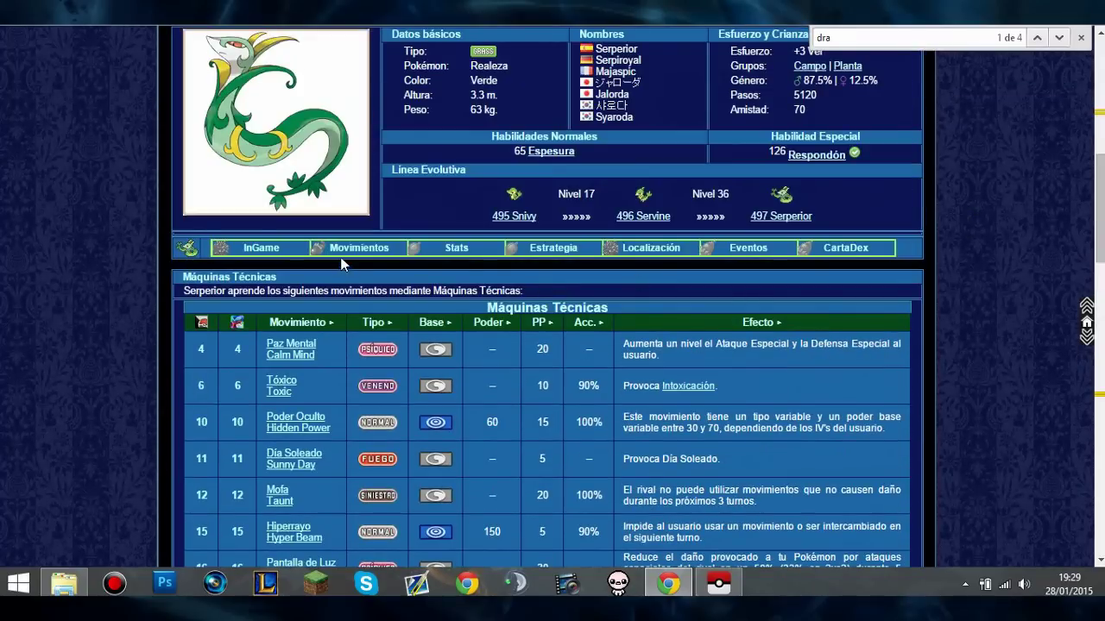
{"action": "mouse_move", "coordinate": [352, 250]}
{"action": "left_click", "coordinate": [376, 312]}
{"action": "scroll", "coordinate": [973, 151], "scroll_direction": "down", "scroll_amount": 5}
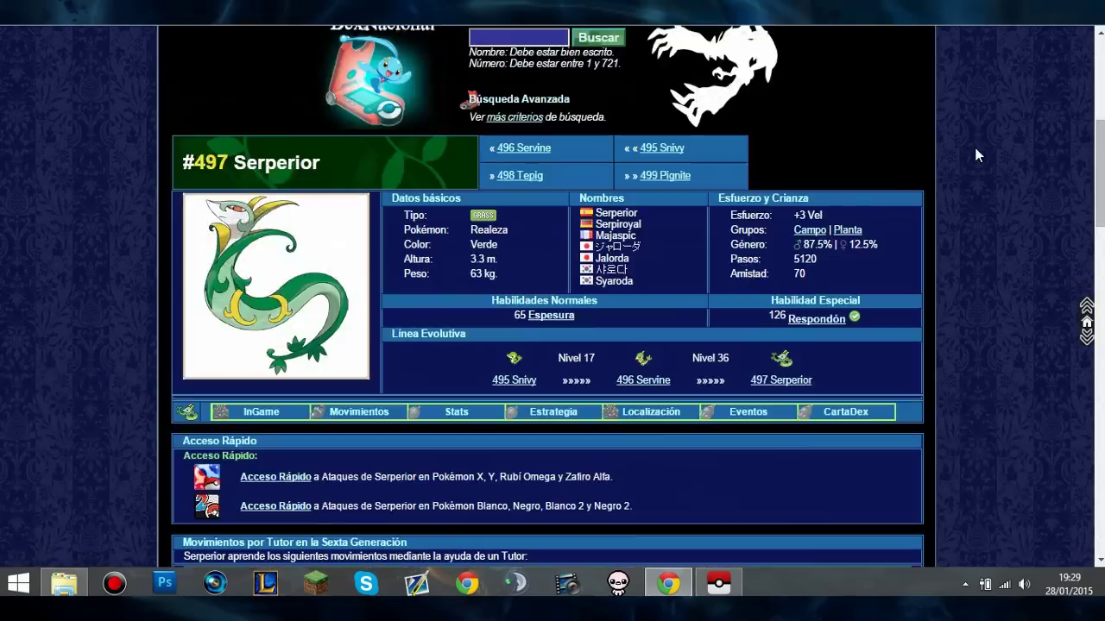
Search Serperior's tutor move page for "drag" and go through the matches to the Pulso Dragón entry.
{"action": "key", "text": "ctrl+f"}
{"action": "type", "text": "drag"}
{"action": "left_click", "coordinate": [1059, 39]}
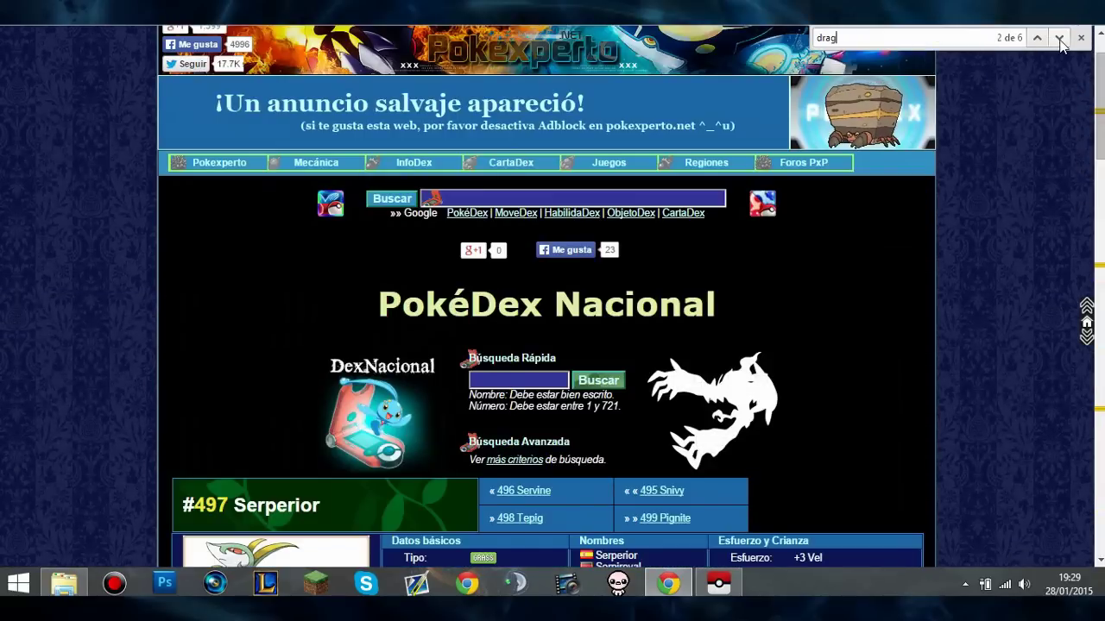
{"action": "left_click", "coordinate": [1058, 39]}
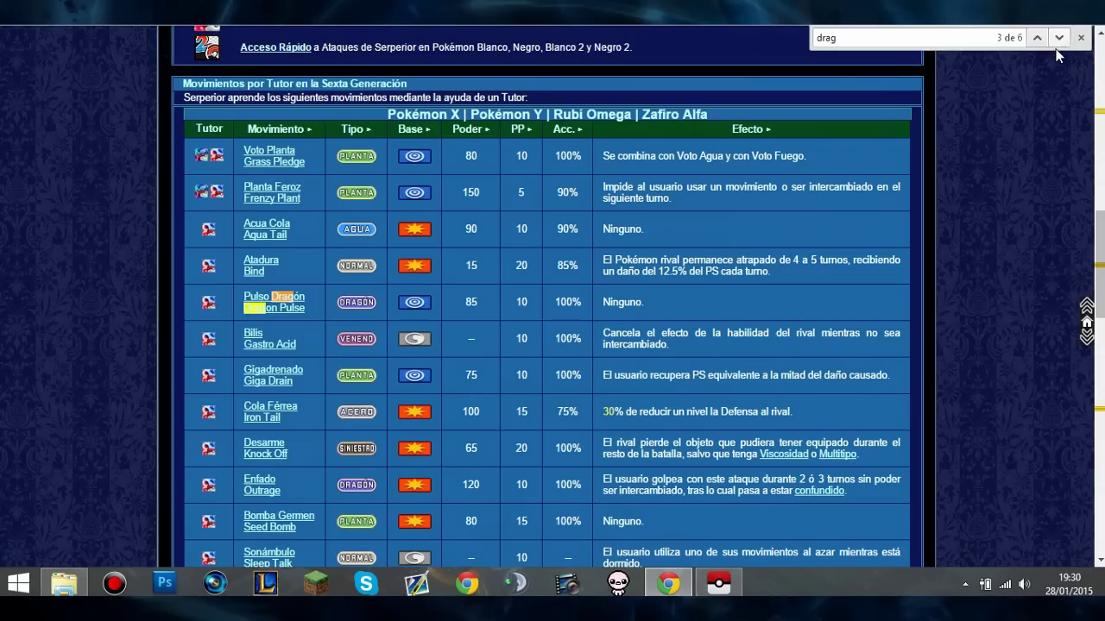
{"action": "scroll", "coordinate": [989, 199], "scroll_direction": "up", "scroll_amount": 5}
{"action": "scroll", "coordinate": [999, 235], "scroll_direction": "down", "scroll_amount": 4}
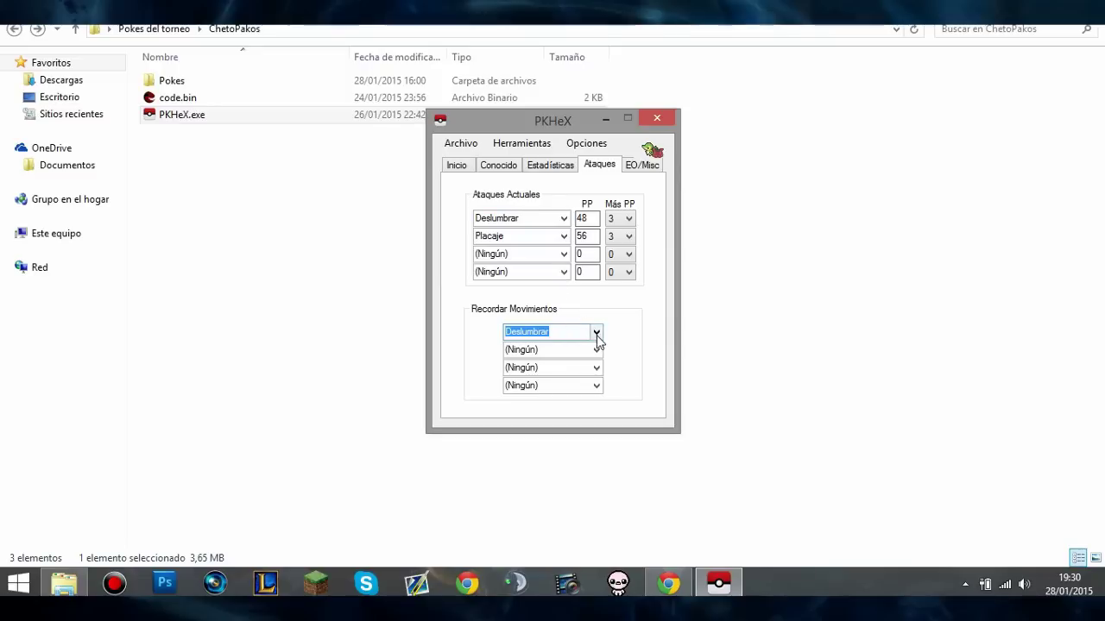
Fill in the Snivy's original trainer information with the trainer ID, secret ID and original trainer name.
{"action": "left_click", "coordinate": [640, 165]}
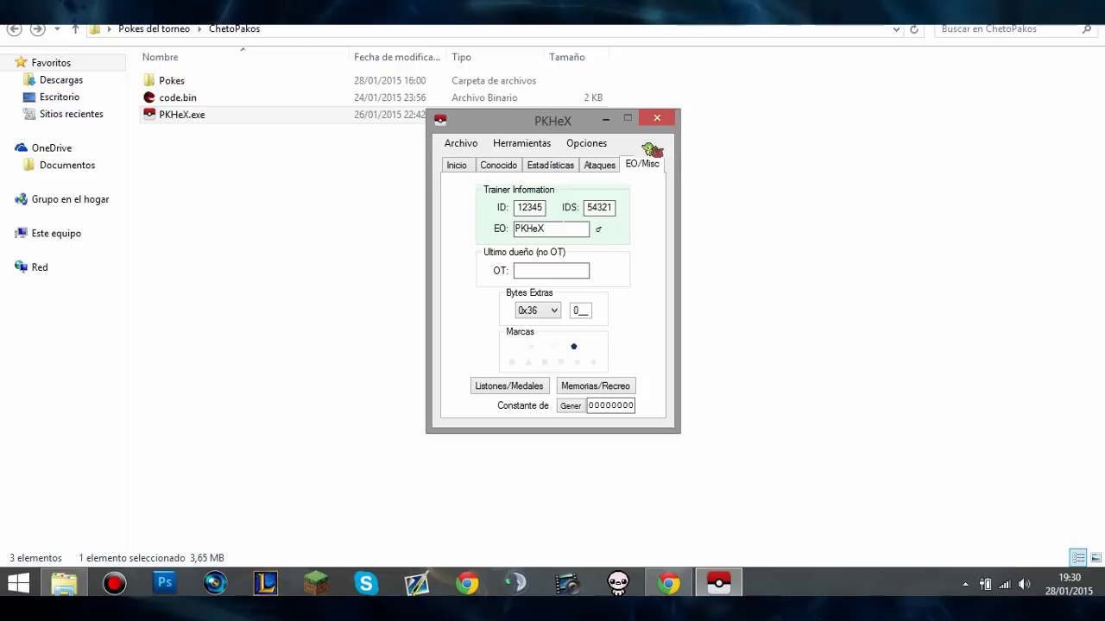
{"action": "left_click_drag", "start_coordinate": [544, 207], "coordinate": [518, 207]}
{"action": "type", "text": "27889"}
{"action": "key", "text": "Tab"}
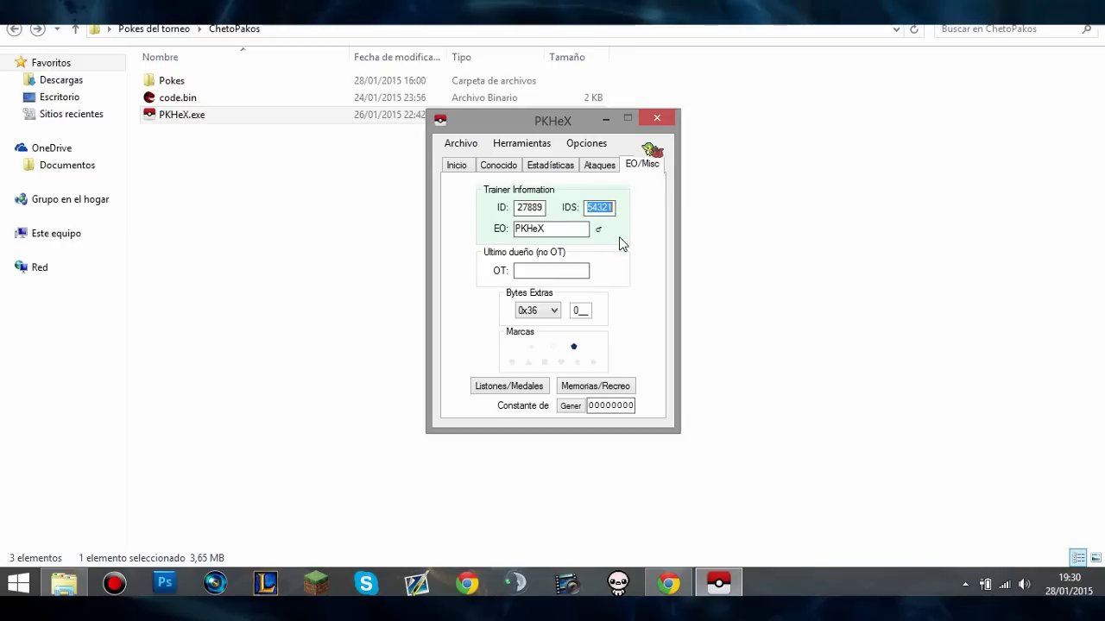
{"action": "type", "text": "45212"}
{"action": "key", "text": "Tab"}
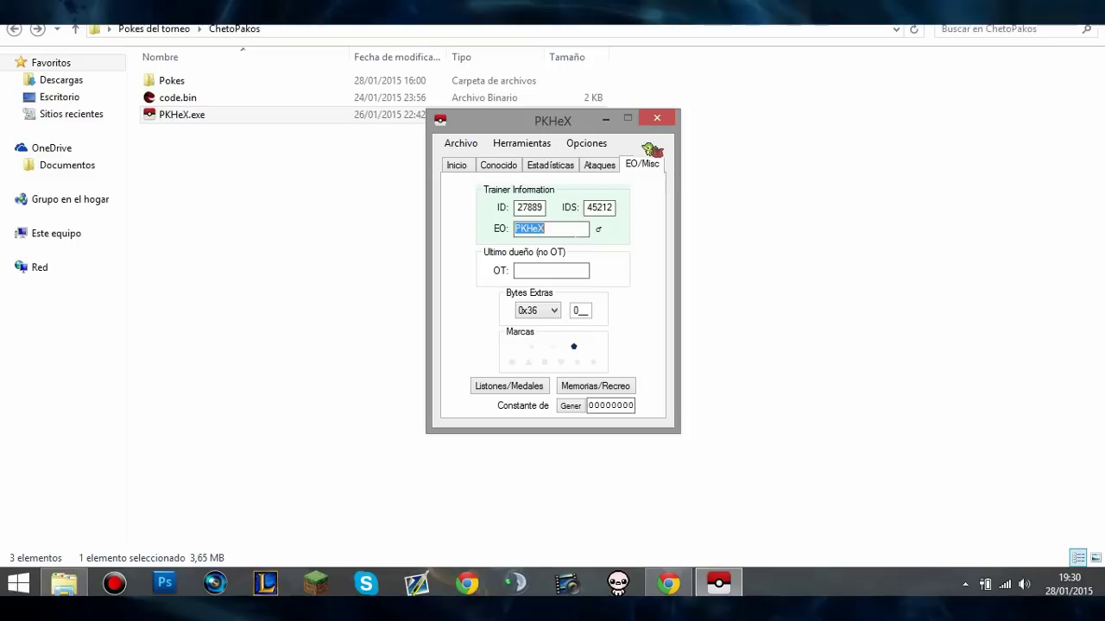
{"action": "type", "text": "P"}
Review the Snivy's stats, met data, egg location options, attacks and trainer information.
{"action": "left_click", "coordinate": [565, 167]}
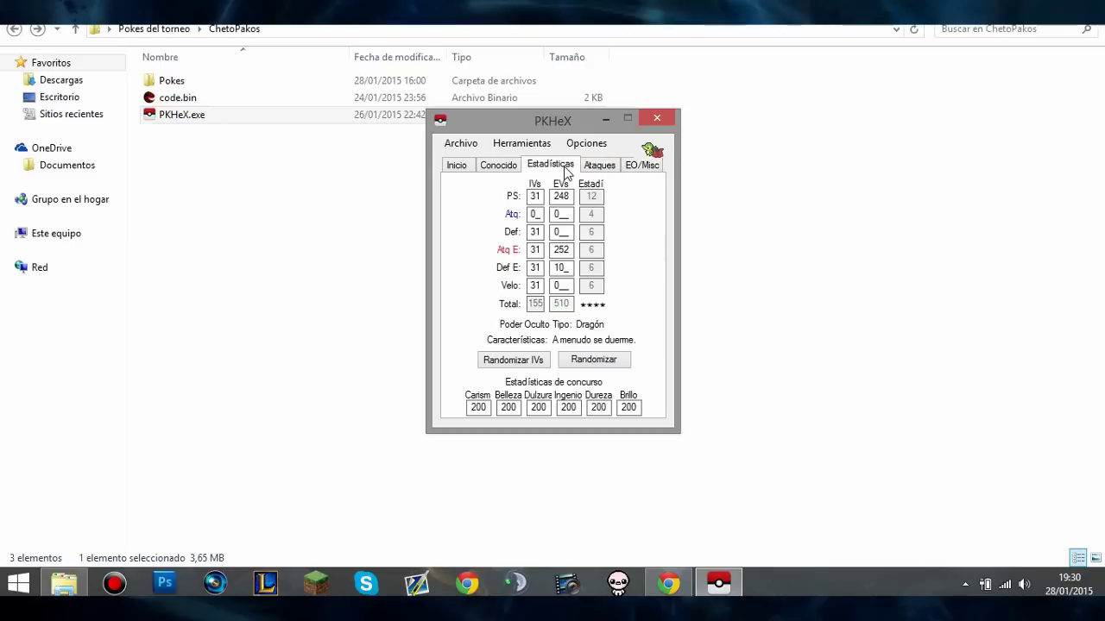
{"action": "left_click", "coordinate": [500, 164]}
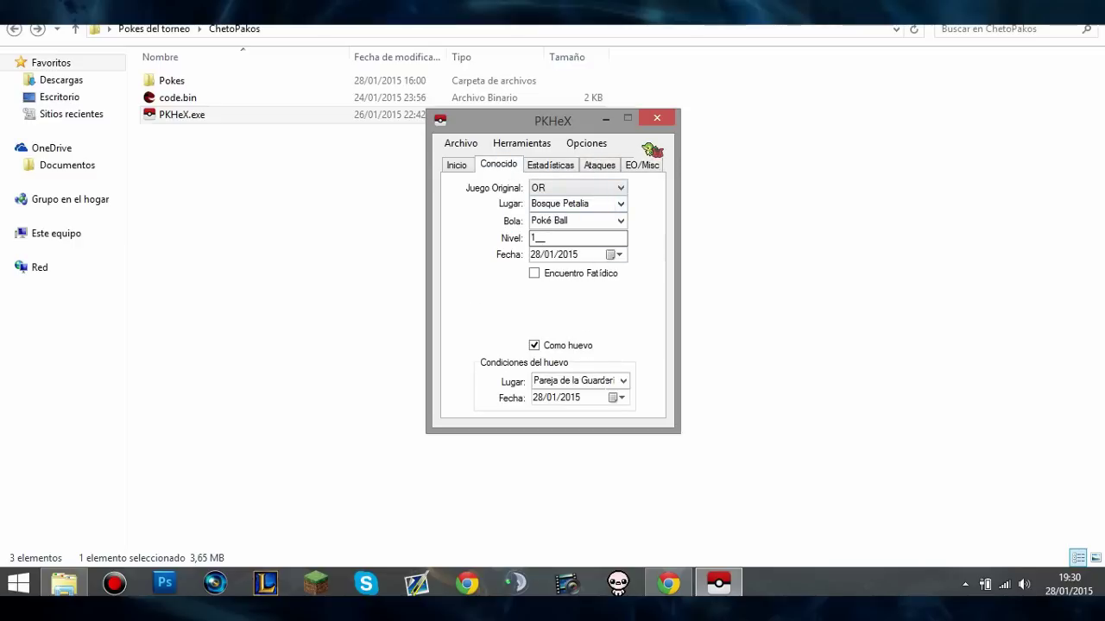
{"action": "left_click", "coordinate": [622, 380]}
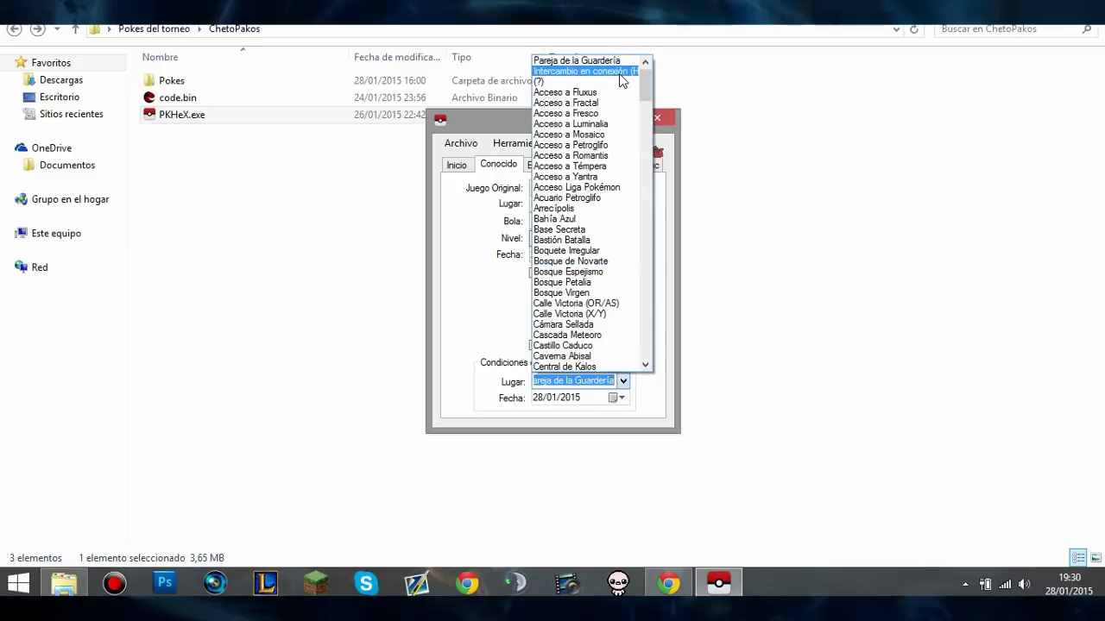
{"action": "left_click", "coordinate": [464, 302]}
{"action": "left_click", "coordinate": [599, 164]}
{"action": "left_click", "coordinate": [633, 167]}
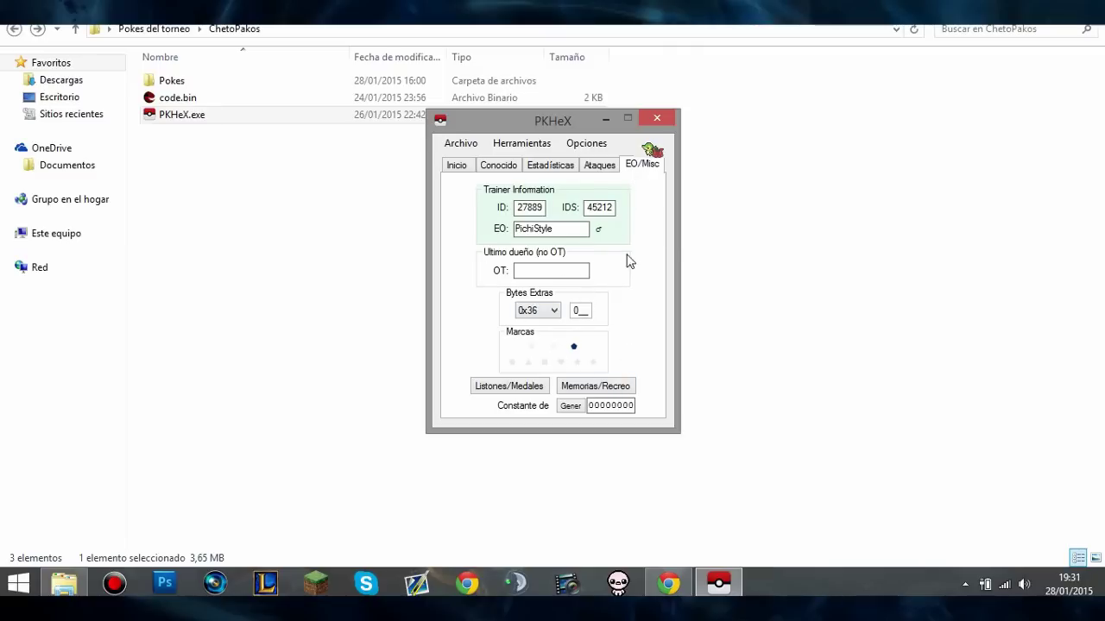
{"action": "left_click", "coordinate": [597, 170]}
Generate a random PID for the Snivy and make it shiny.
{"action": "left_click", "coordinate": [465, 167]}
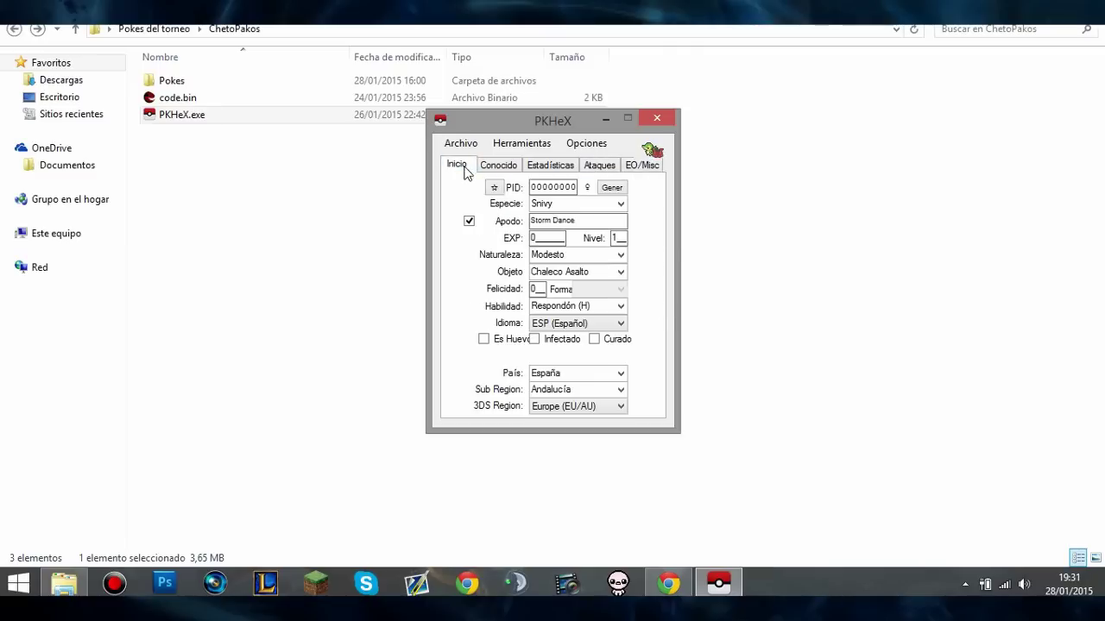
{"action": "left_click", "coordinate": [616, 190]}
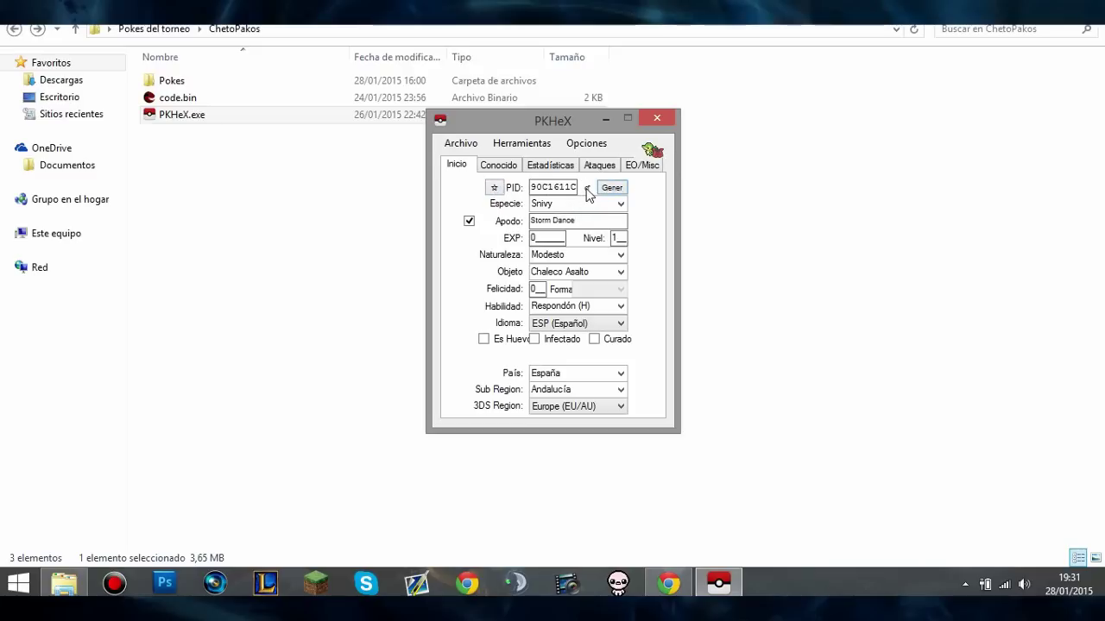
{"action": "left_click", "coordinate": [494, 188]}
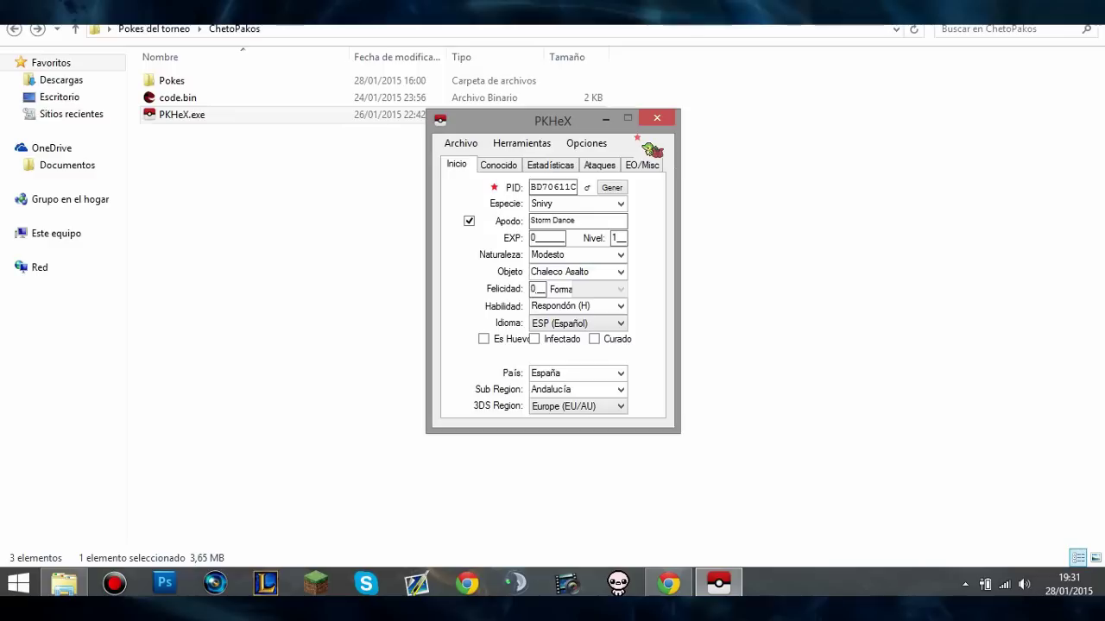
Check the met data, stats and attacks once more, and open the Memories / Amie Editor.
{"action": "left_click", "coordinate": [500, 165]}
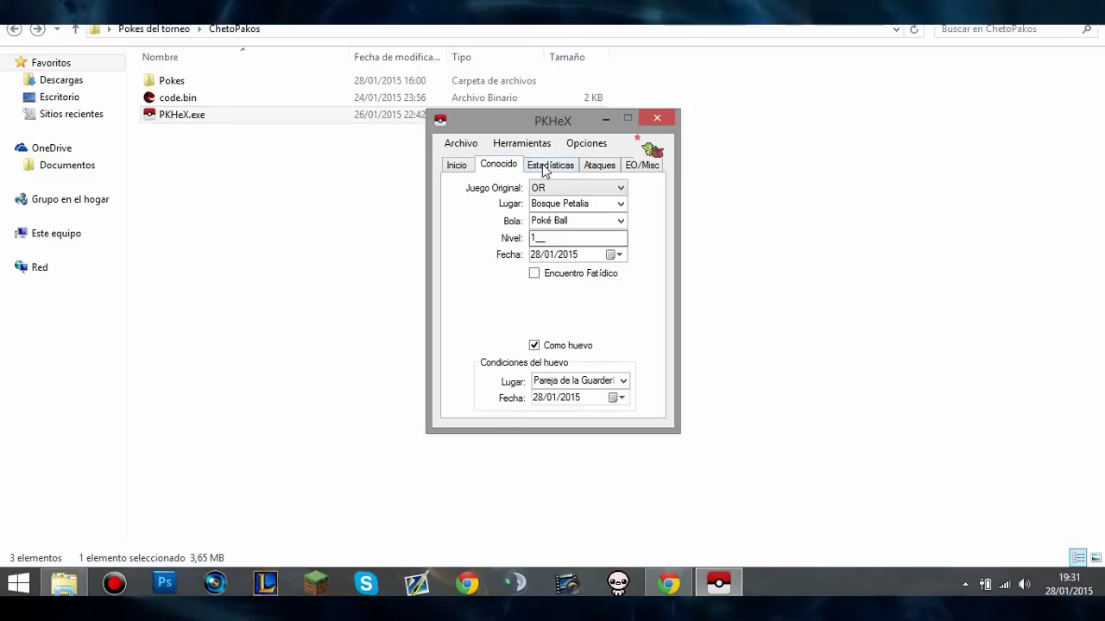
{"action": "left_click", "coordinate": [546, 166]}
{"action": "left_click", "coordinate": [601, 166]}
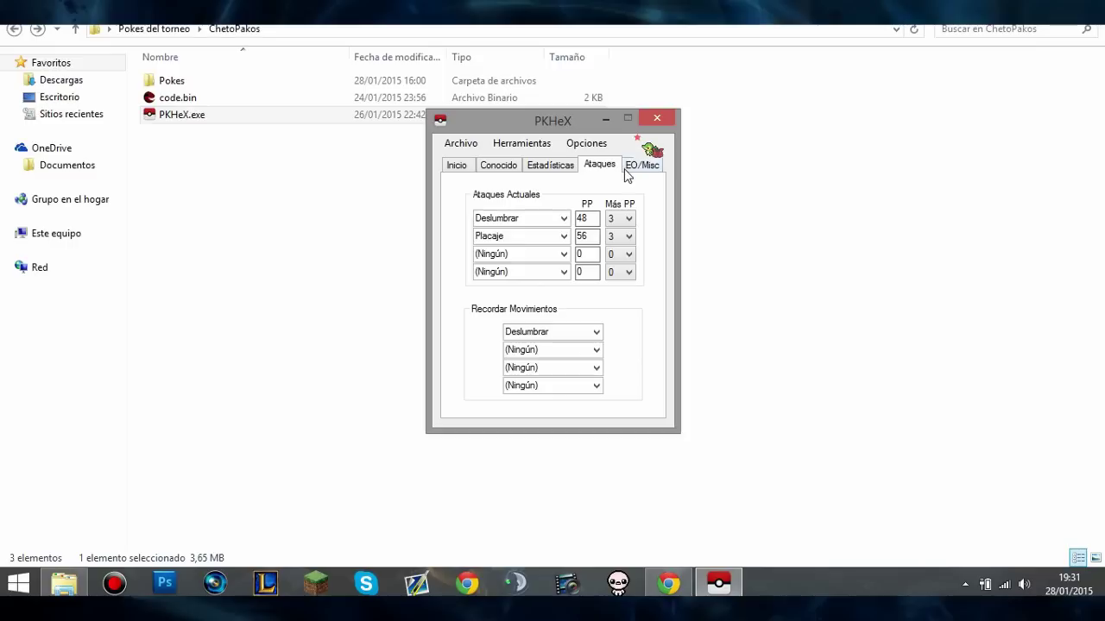
{"action": "left_click", "coordinate": [642, 166]}
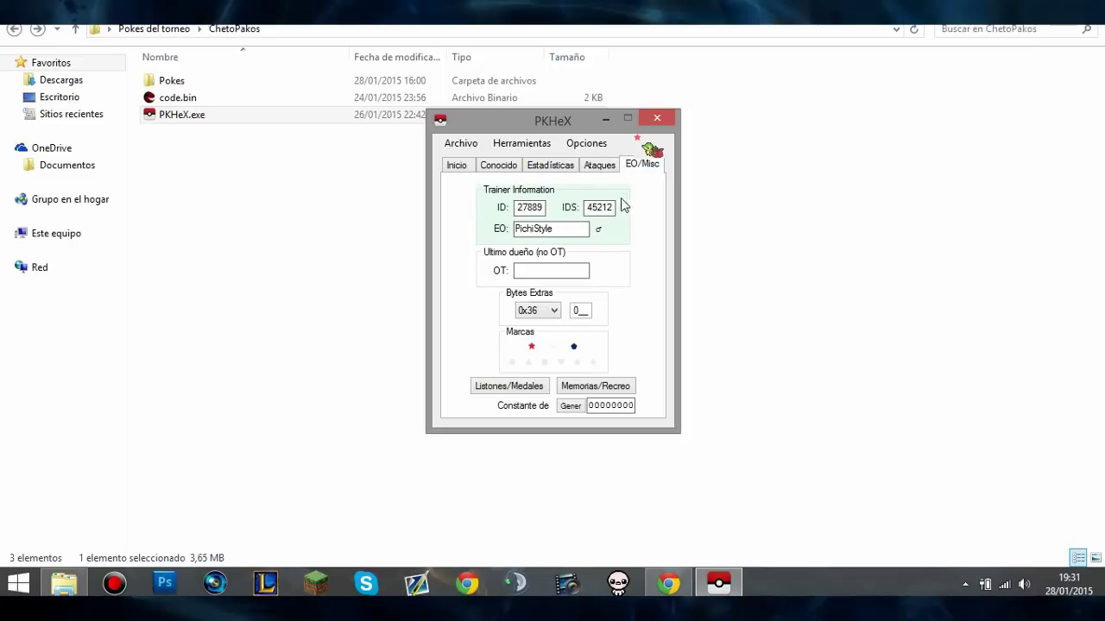
{"action": "left_click", "coordinate": [597, 386]}
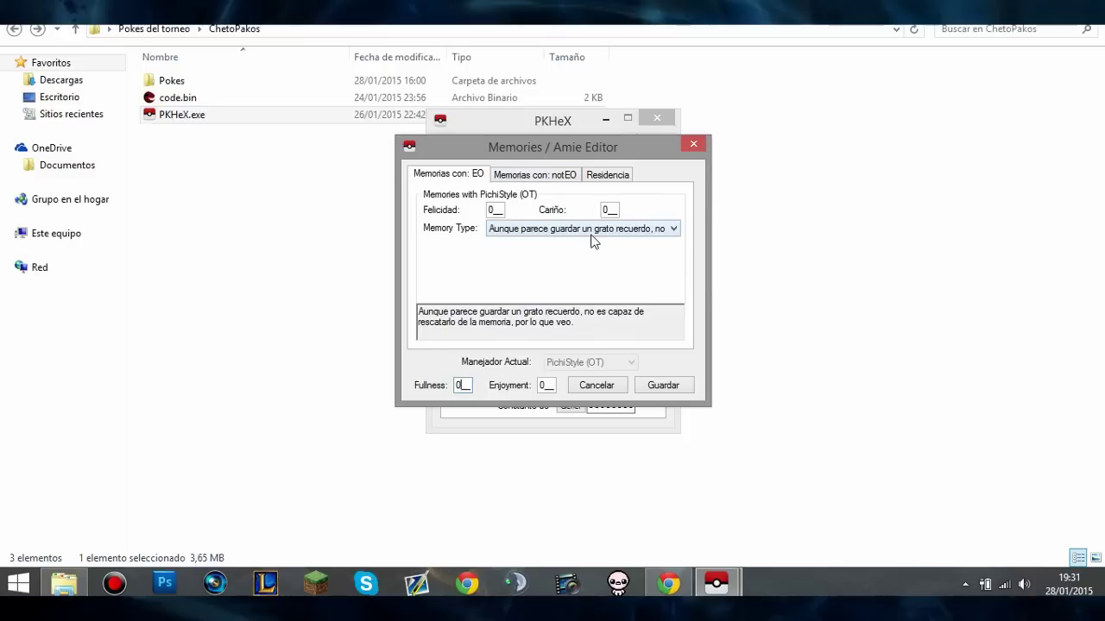
Set the original trainer's memory type to "{0} y {1} lucharon codo con codo para derrotar a {2}".
{"action": "left_click", "coordinate": [602, 231]}
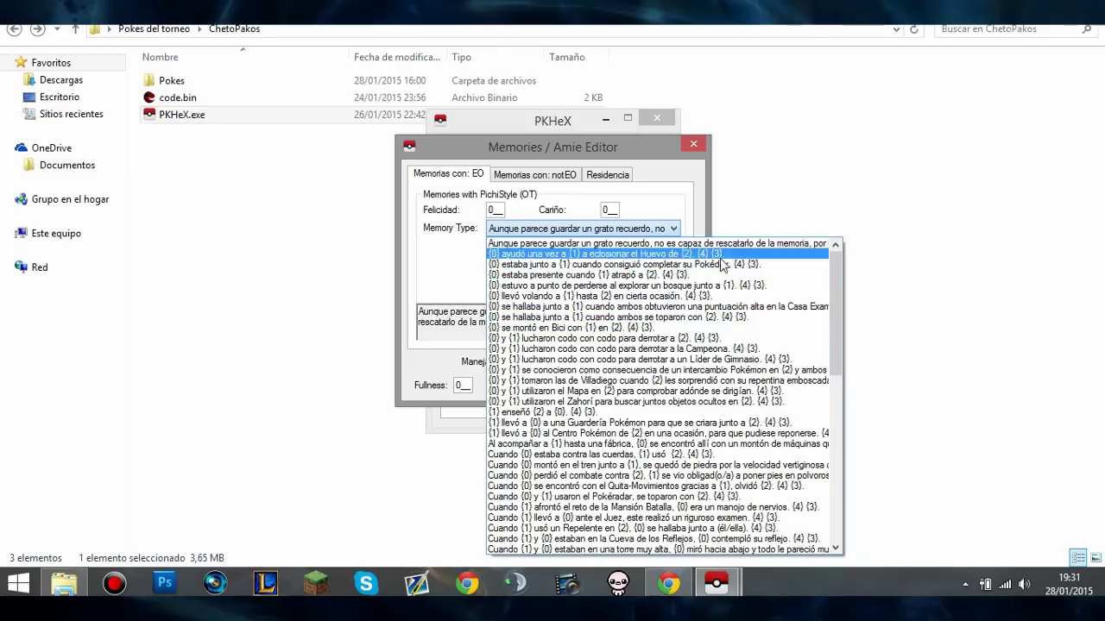
{"action": "scroll", "coordinate": [708, 380], "scroll_direction": "down", "scroll_amount": 6}
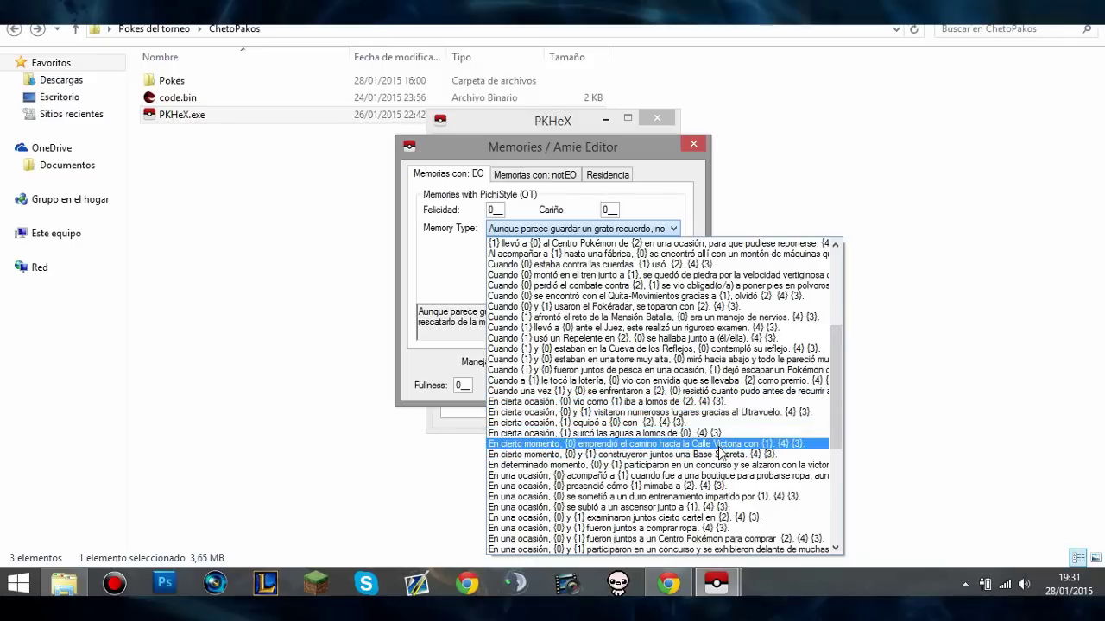
{"action": "scroll", "coordinate": [721, 453], "scroll_direction": "down", "scroll_amount": 4}
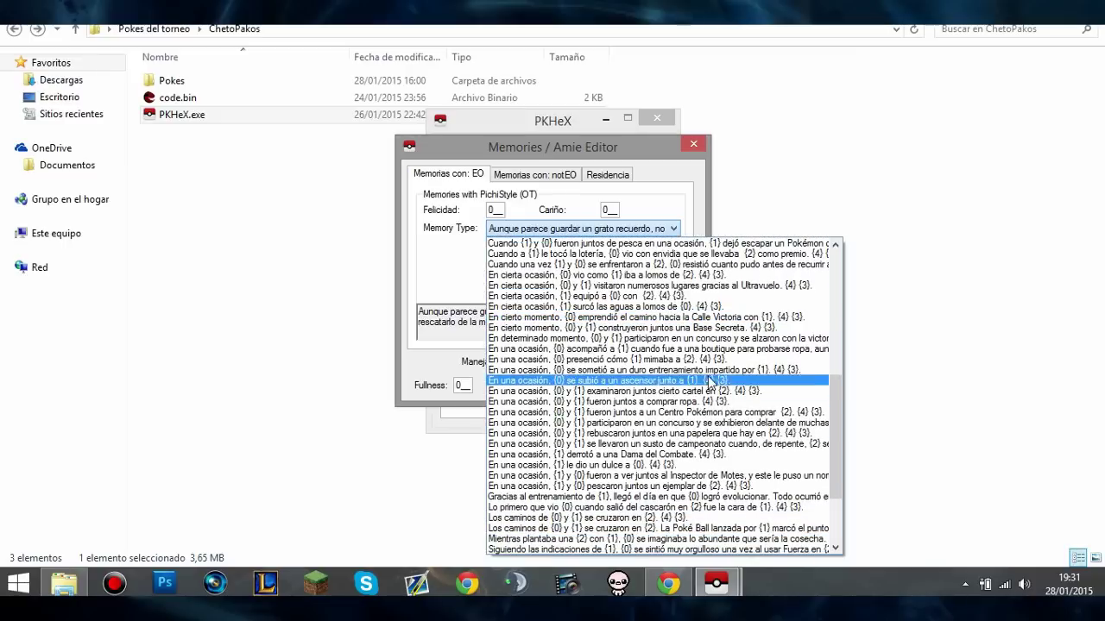
{"action": "scroll", "coordinate": [703, 449], "scroll_direction": "down", "scroll_amount": 2}
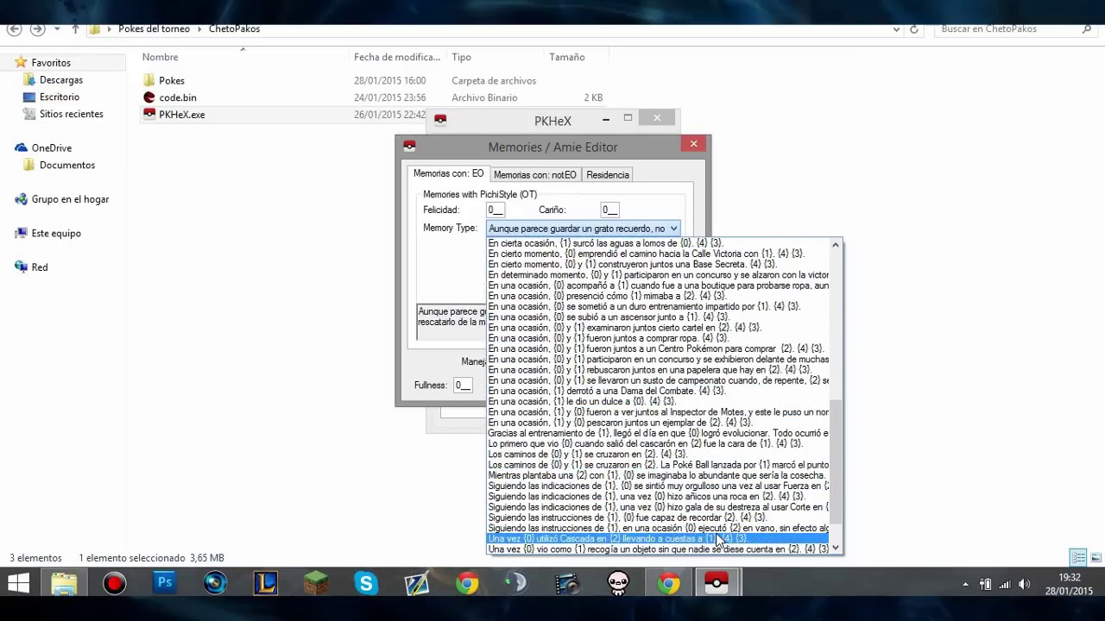
{"action": "scroll", "coordinate": [720, 526], "scroll_direction": "down", "scroll_amount": 2}
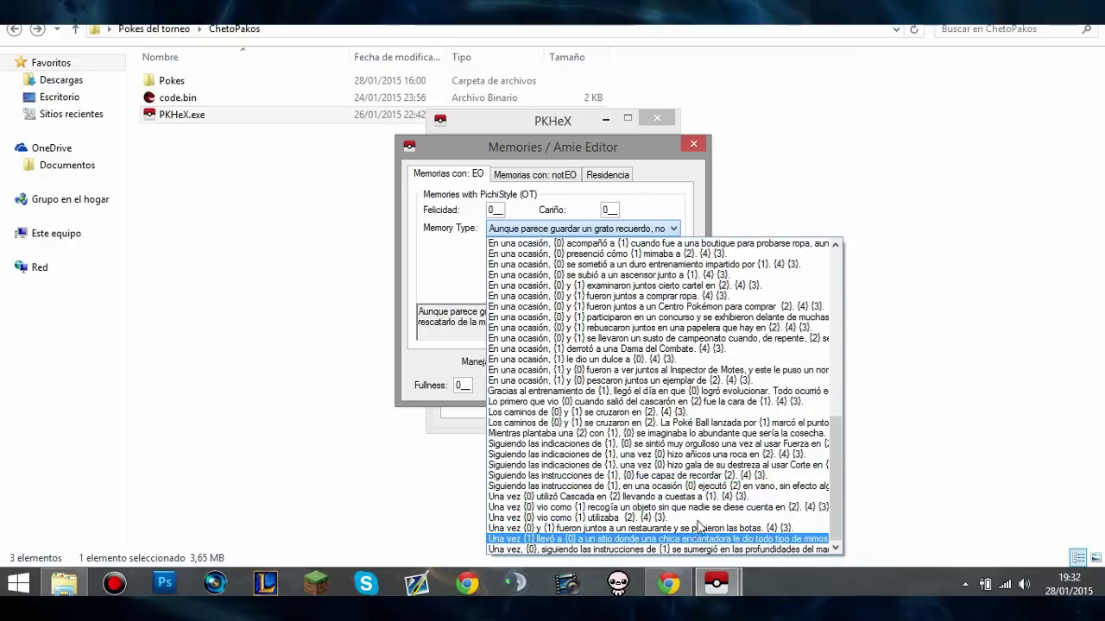
{"action": "scroll", "coordinate": [713, 382], "scroll_direction": "up", "scroll_amount": 4}
{"action": "scroll", "coordinate": [714, 380], "scroll_direction": "up", "scroll_amount": 2}
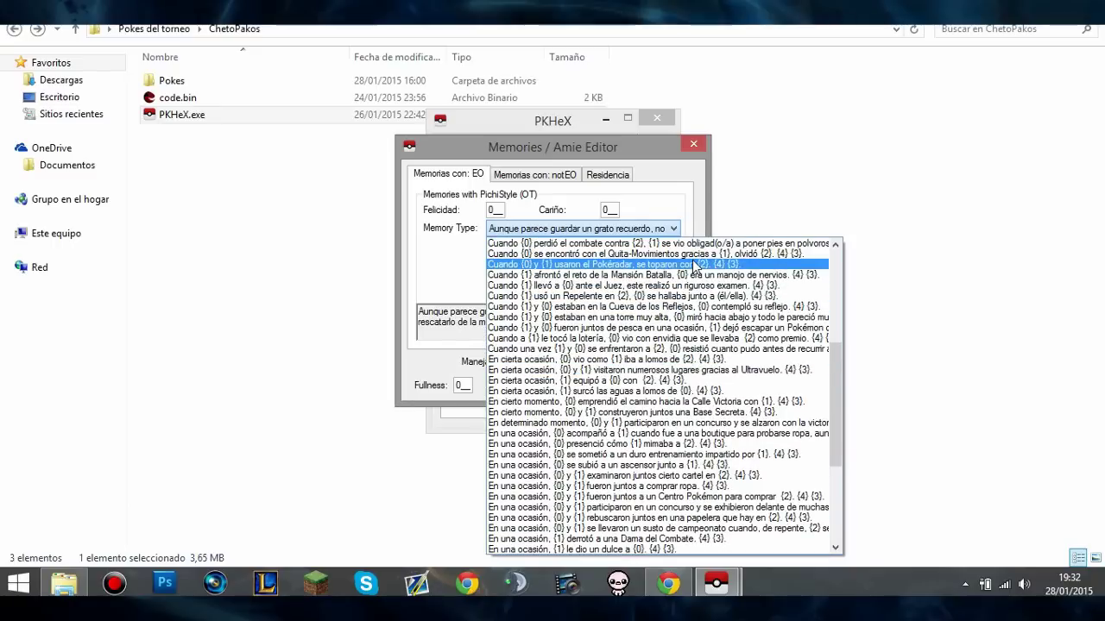
{"action": "scroll", "coordinate": [695, 259], "scroll_direction": "up", "scroll_amount": 2}
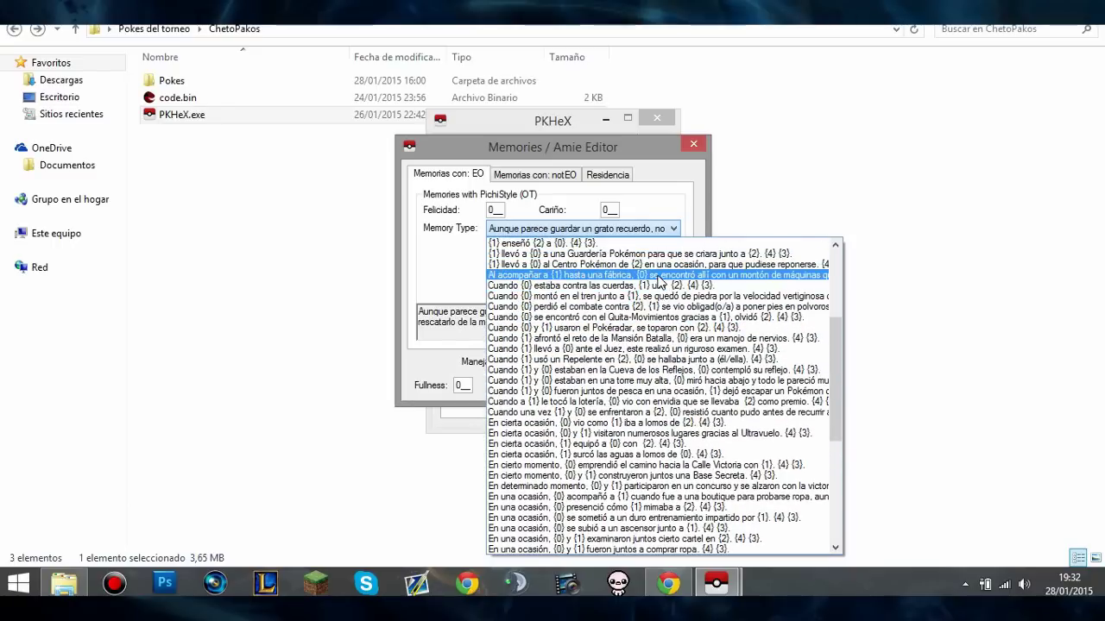
{"action": "scroll", "coordinate": [660, 281], "scroll_direction": "up", "scroll_amount": 2}
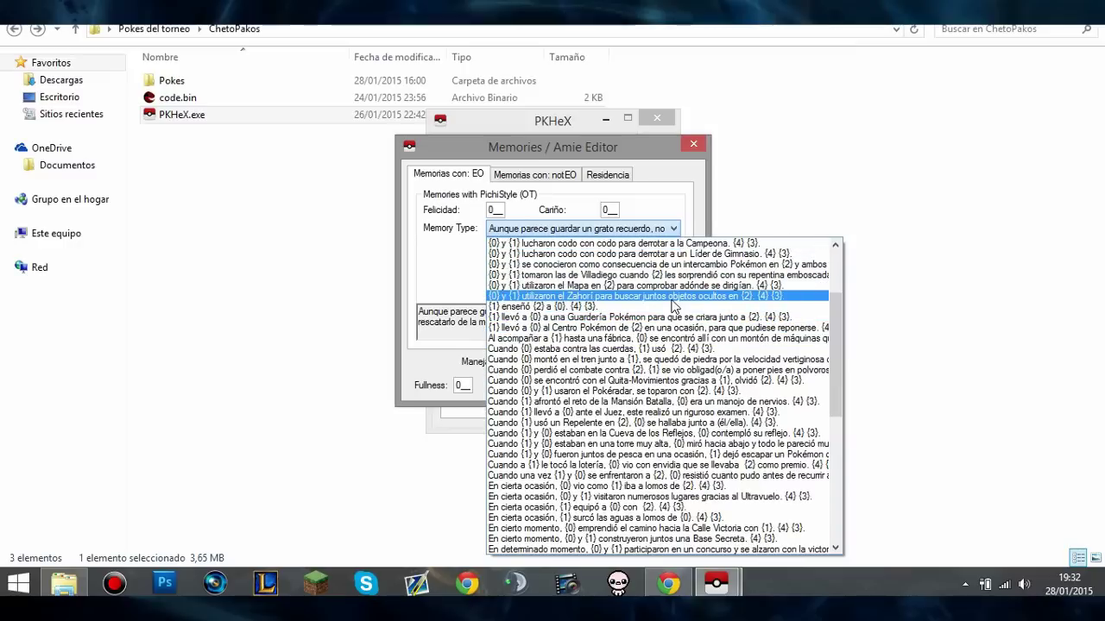
{"action": "scroll", "coordinate": [673, 306], "scroll_direction": "up", "scroll_amount": 2}
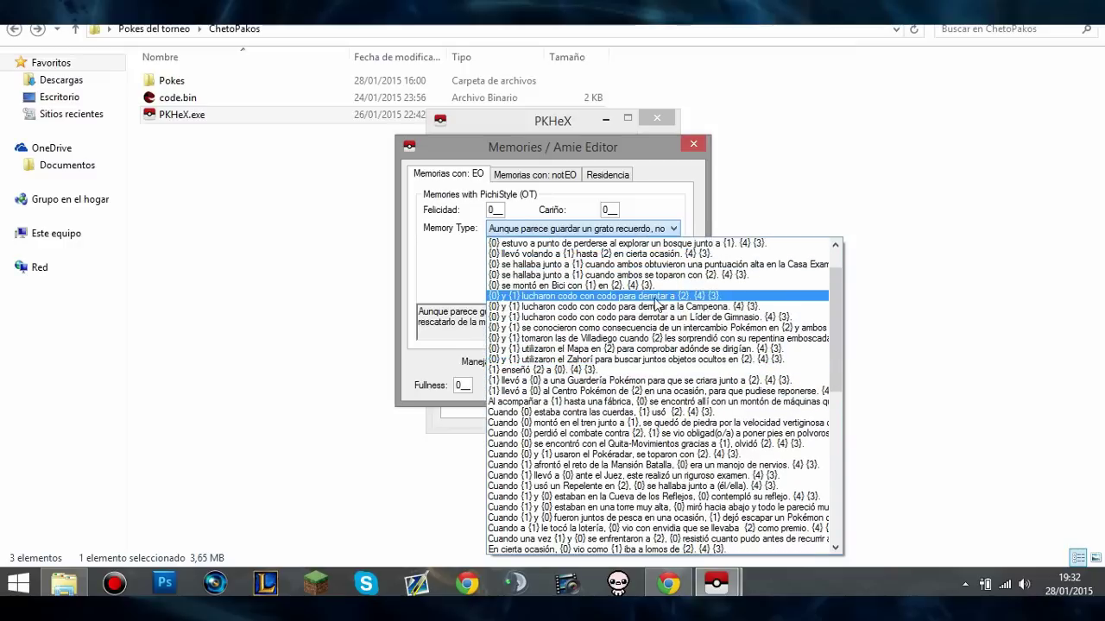
{"action": "left_click", "coordinate": [655, 298]}
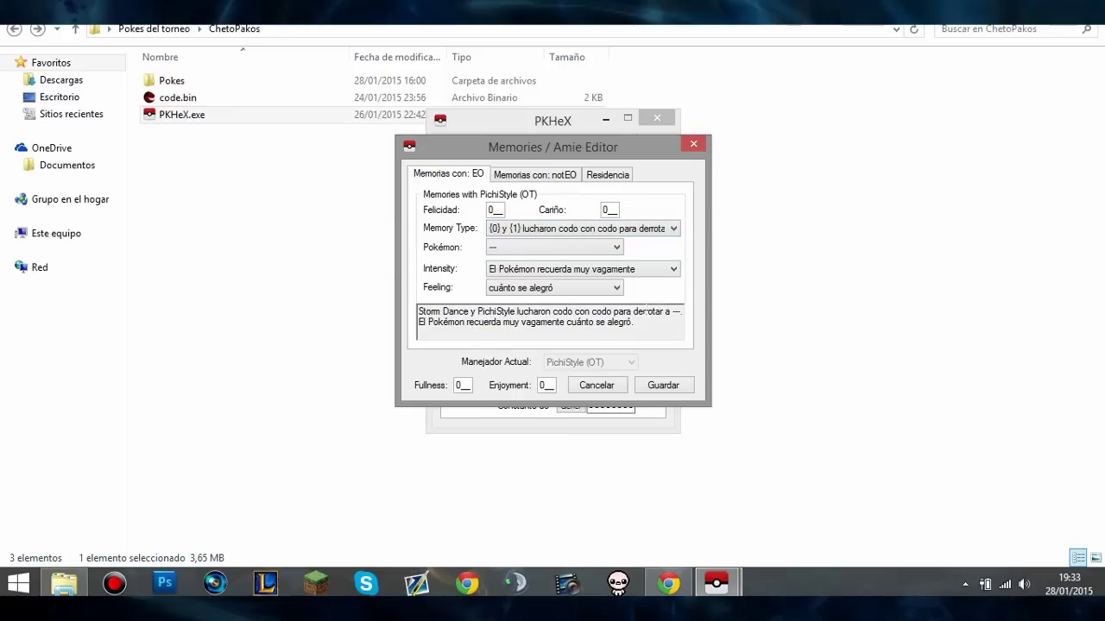
Choose Magikarp as the Pokémon defeated in the original trainer's memory.
{"action": "left_click", "coordinate": [578, 248]}
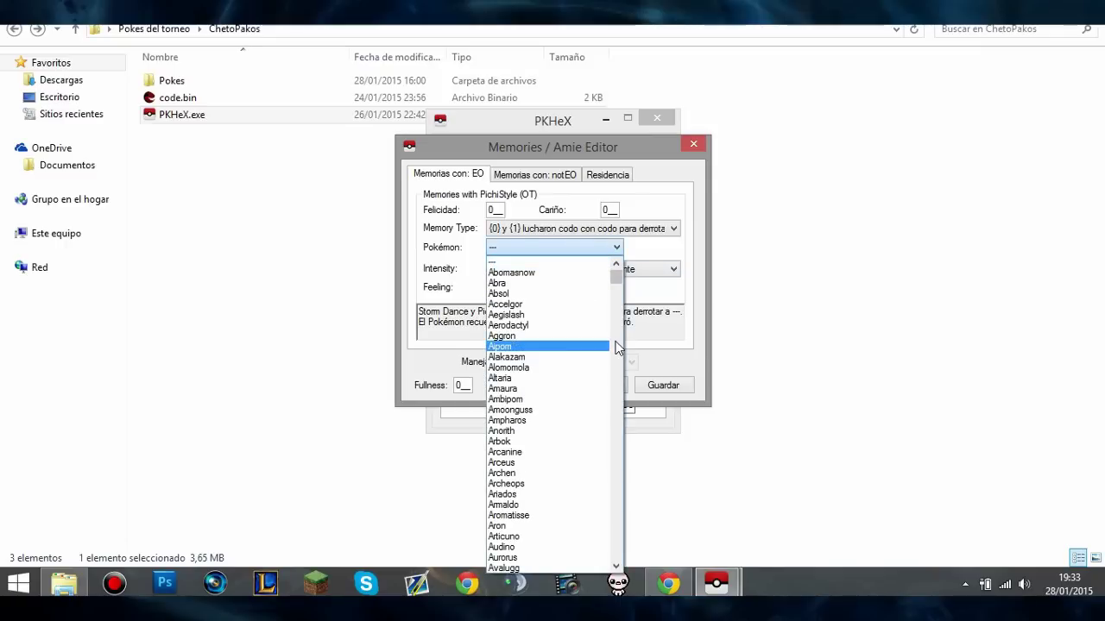
{"action": "key", "text": "m"}
{"action": "key", "text": "a"}
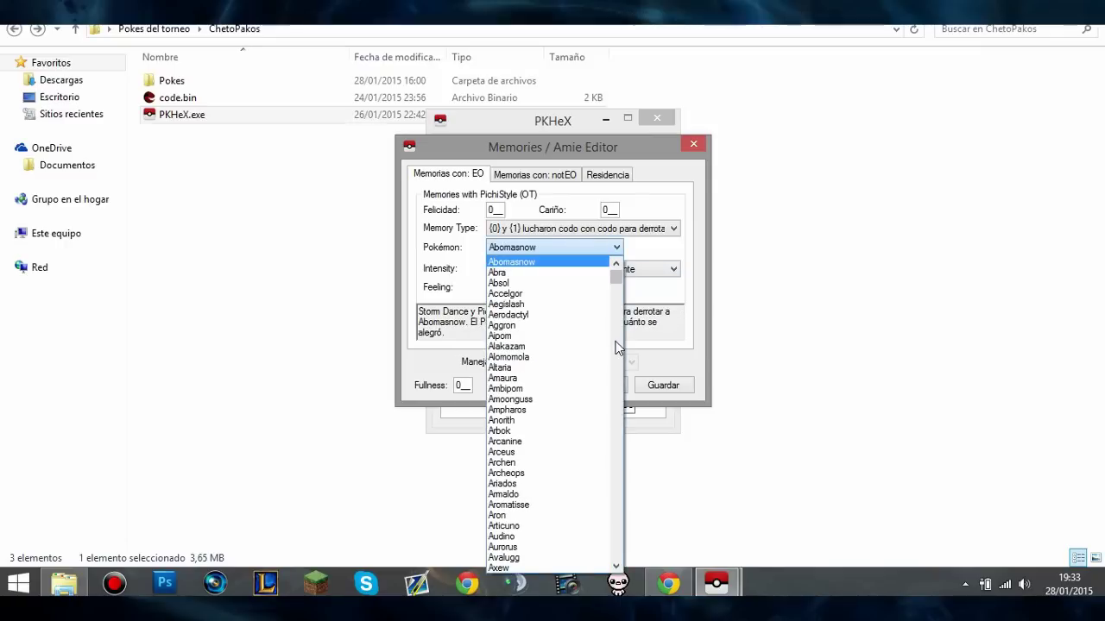
{"action": "key", "text": "m"}
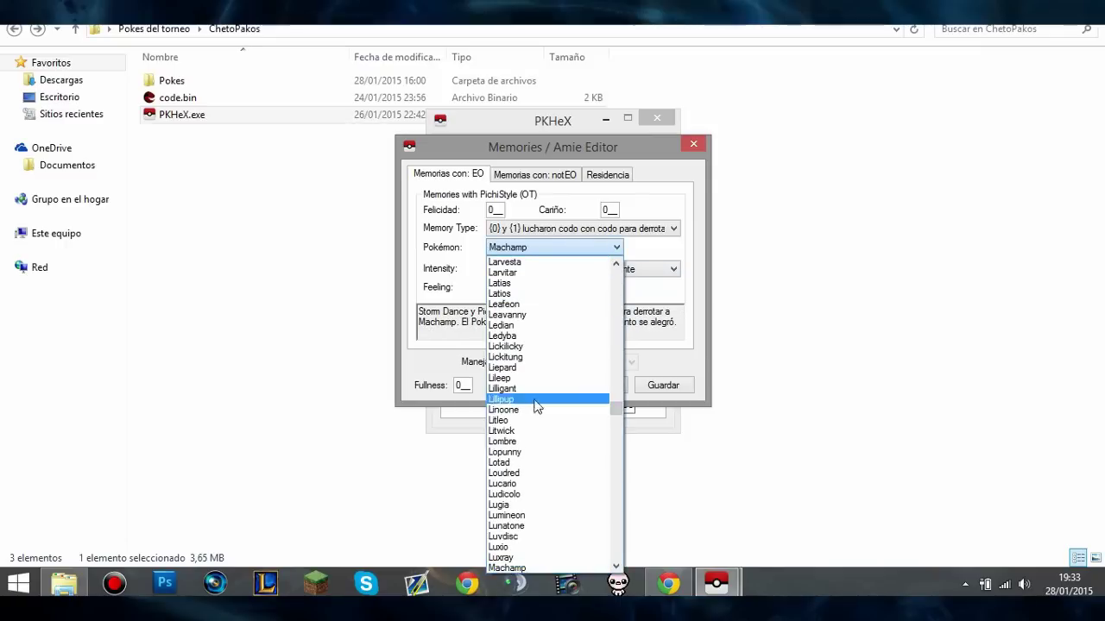
{"action": "scroll", "coordinate": [535, 492], "scroll_direction": "down", "scroll_amount": 2}
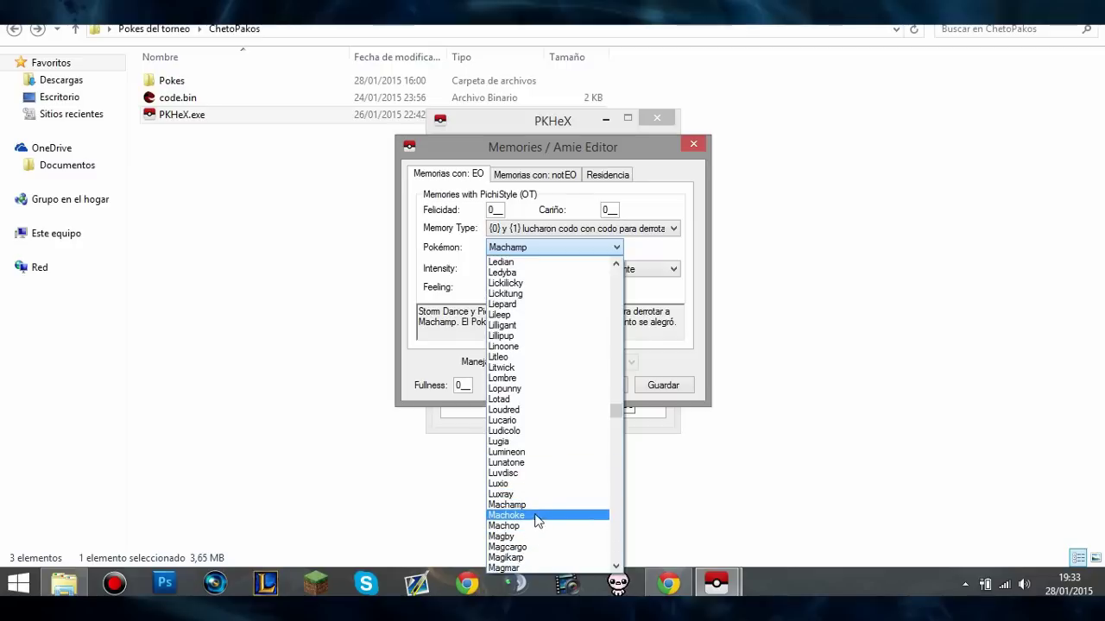
{"action": "left_click", "coordinate": [537, 557]}
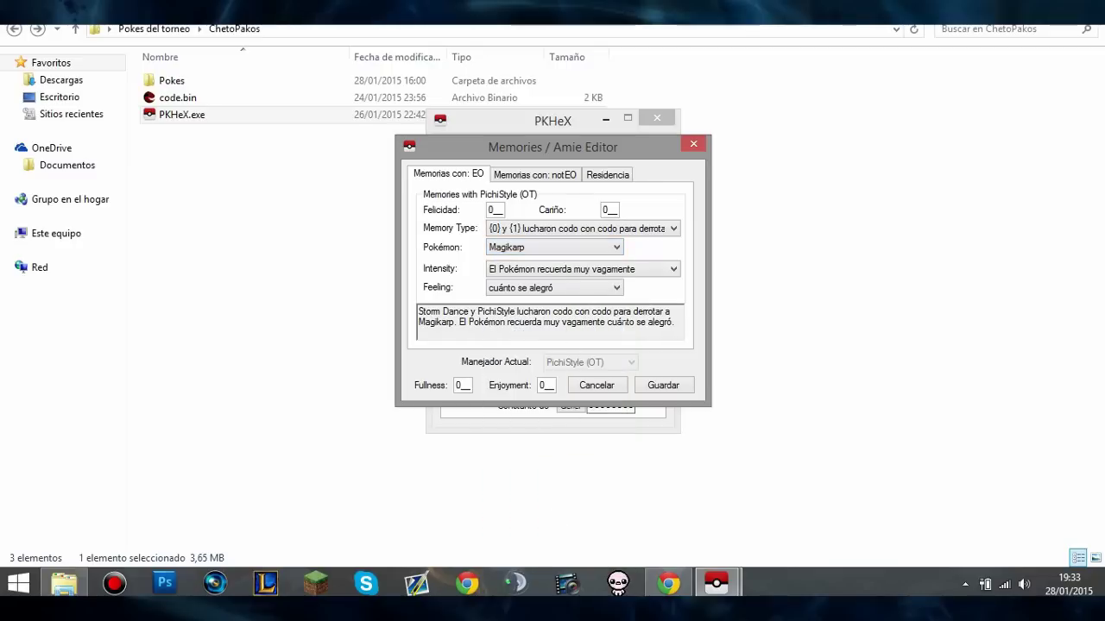
Set the memory's intensity to "El Pokémon recuerda a la perfección" and save the memories.
{"action": "left_click", "coordinate": [658, 273]}
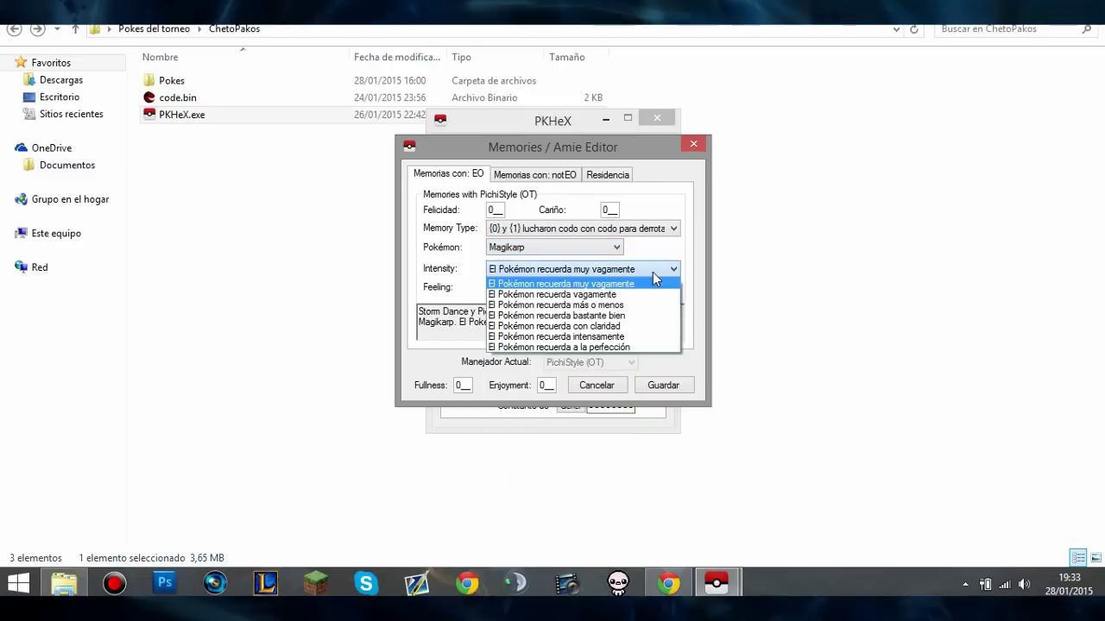
{"action": "left_click", "coordinate": [647, 347]}
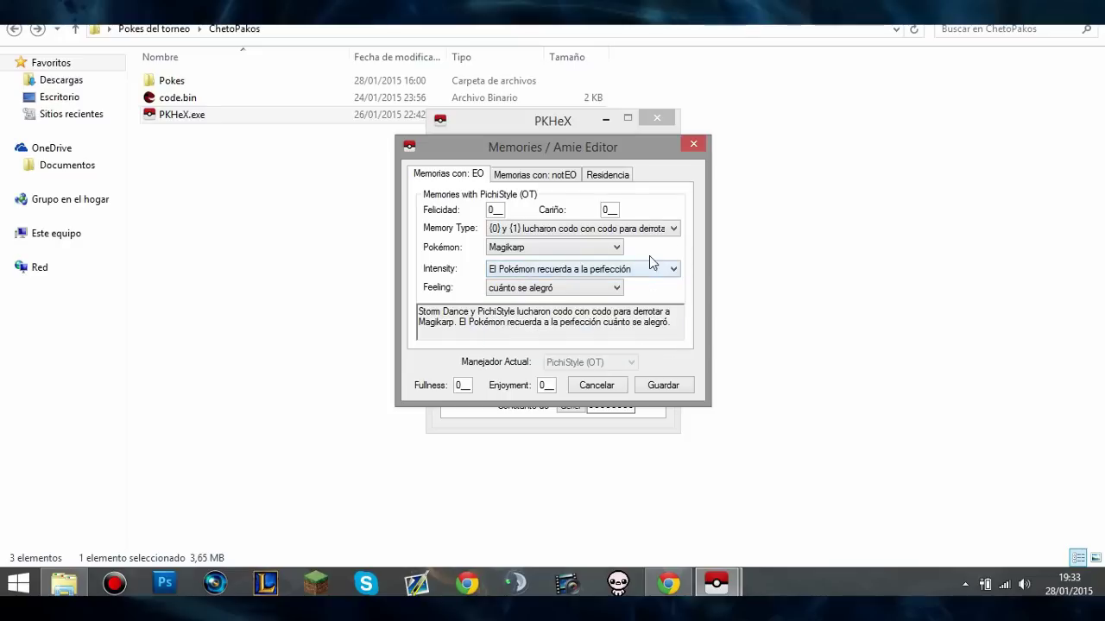
{"action": "left_click", "coordinate": [617, 181]}
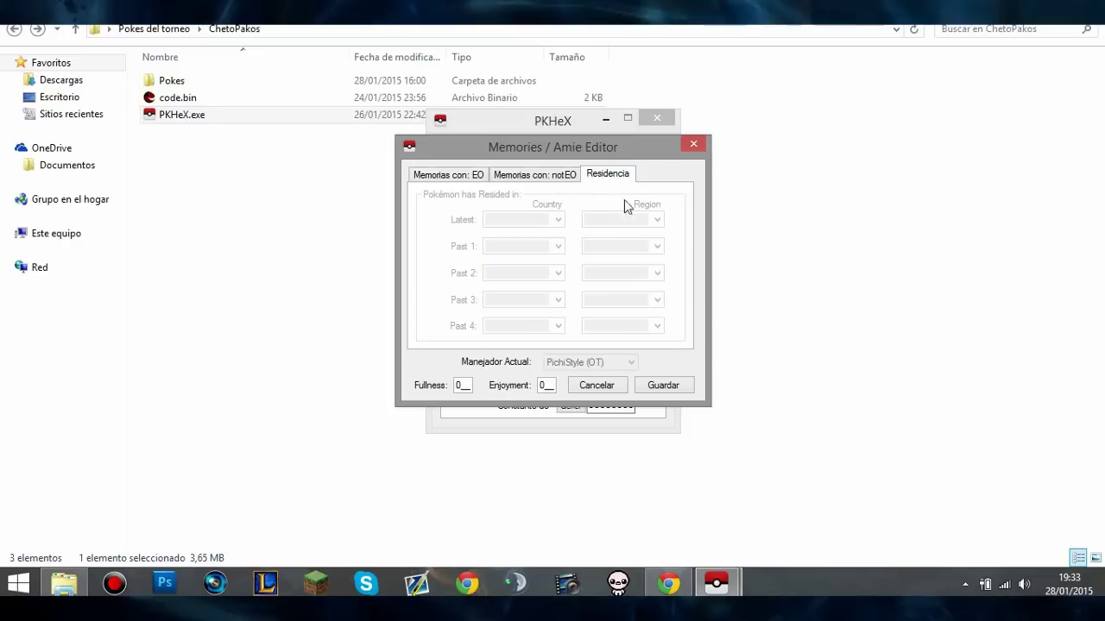
{"action": "left_click", "coordinate": [466, 178]}
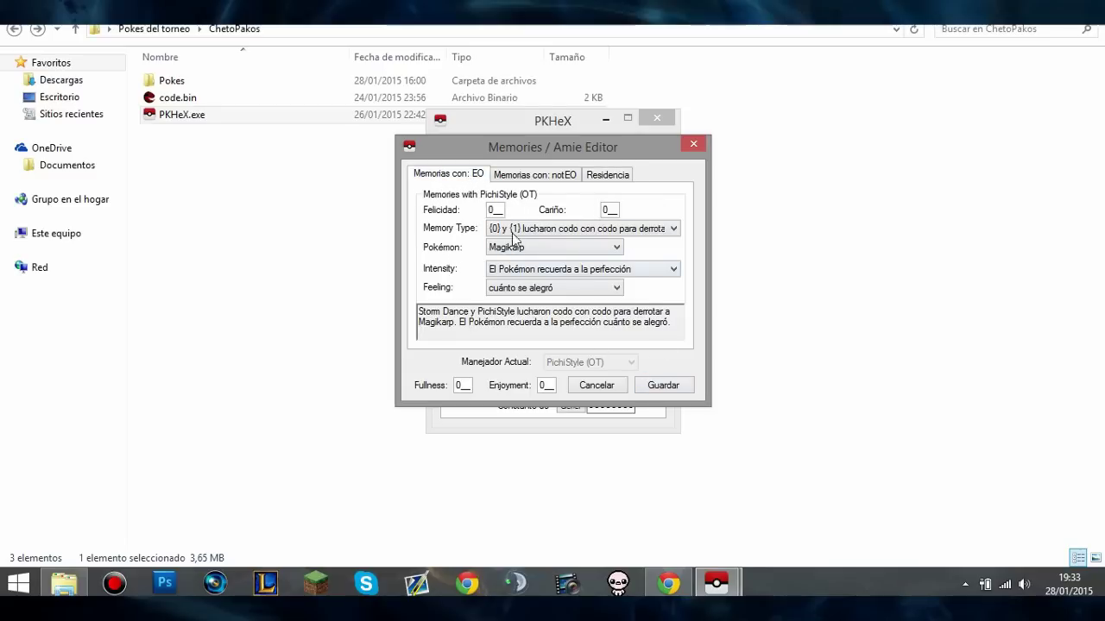
{"action": "left_click", "coordinate": [661, 385]}
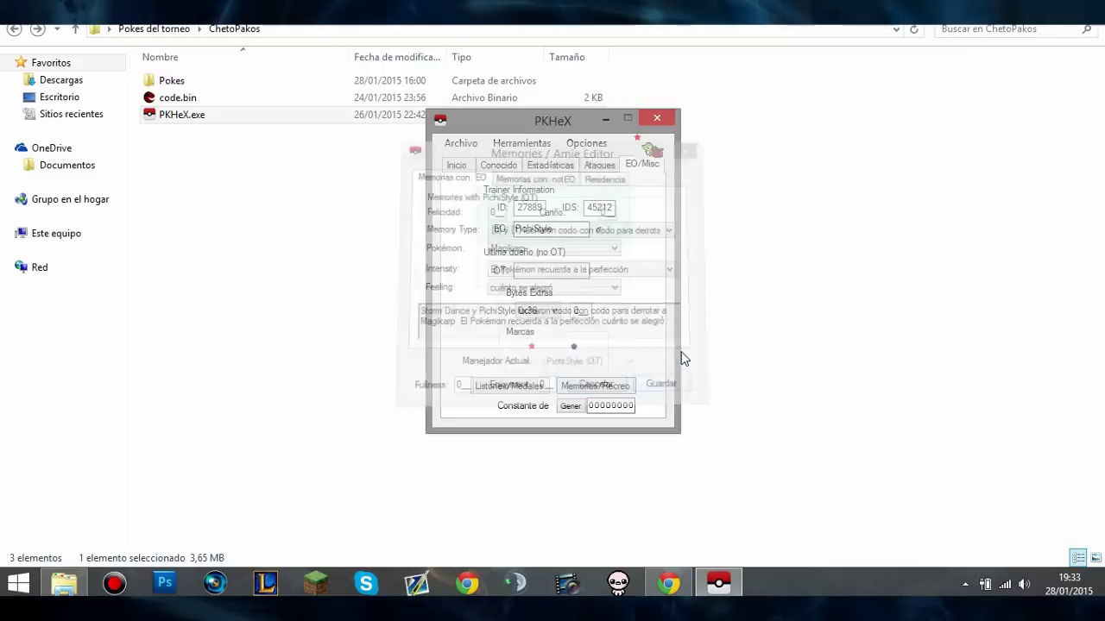
{"action": "left_click", "coordinate": [599, 165]}
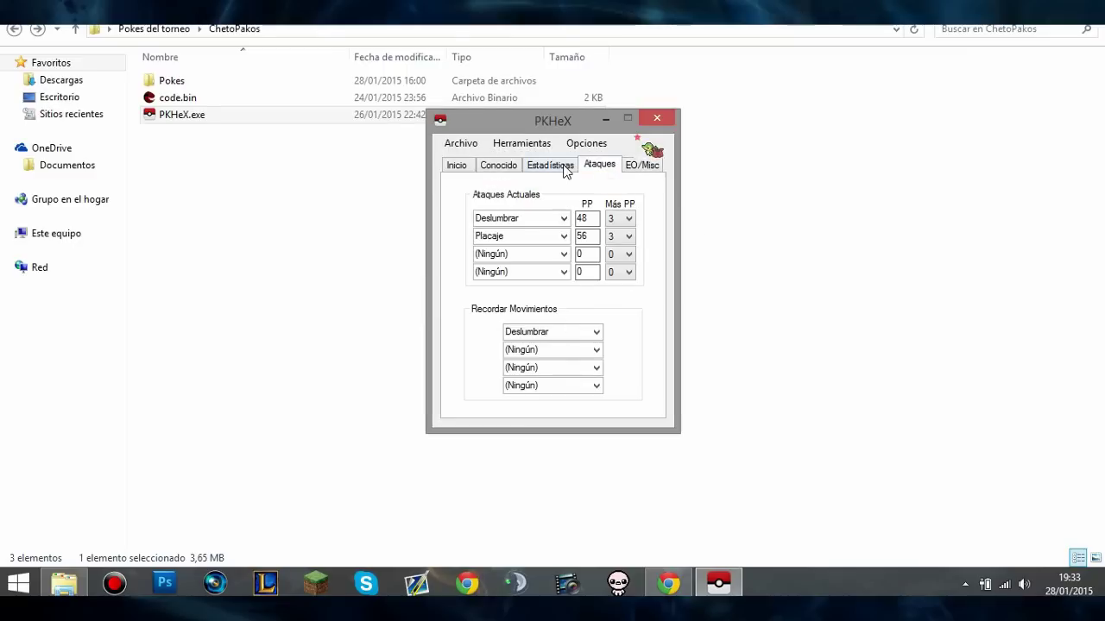
Review the Snivy's stats, met data, main details and attacks before exporting it.
{"action": "left_click", "coordinate": [563, 166]}
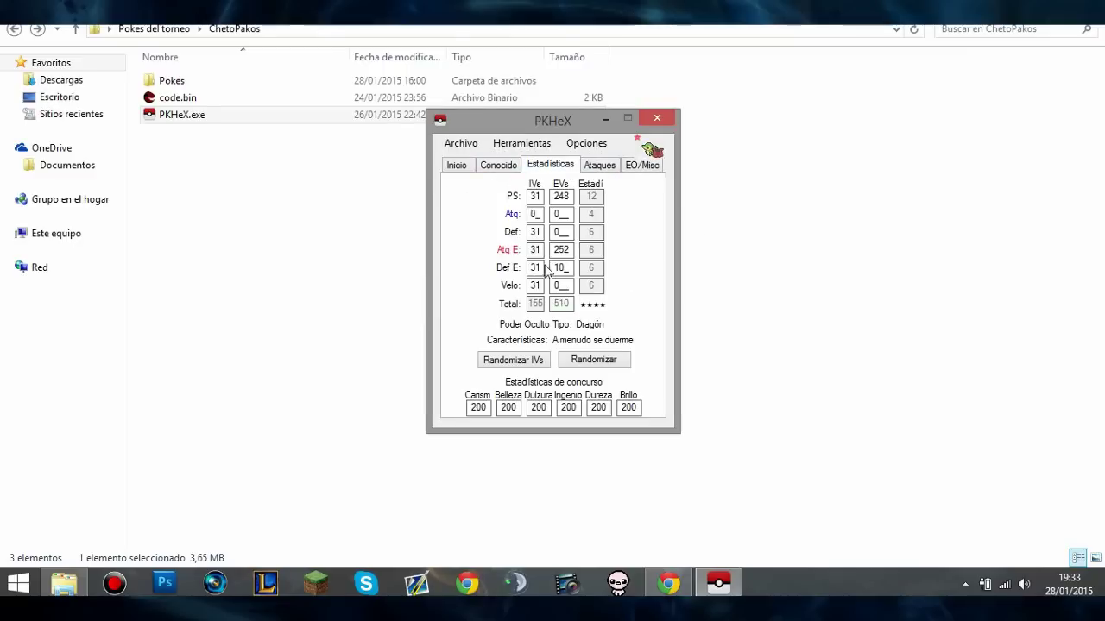
{"action": "left_click", "coordinate": [498, 165]}
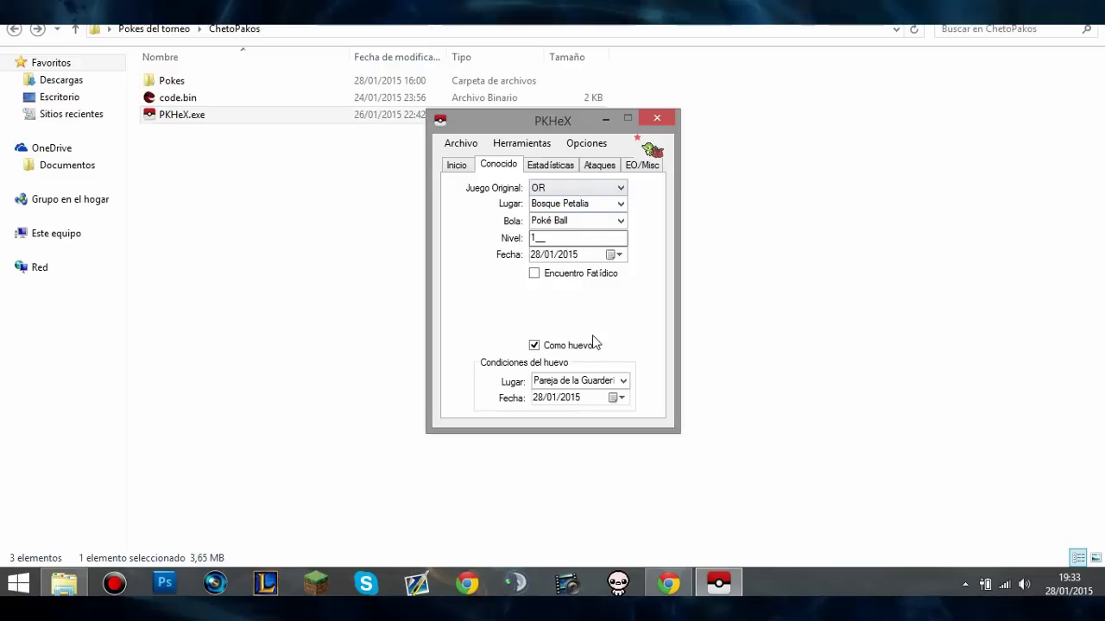
{"action": "left_click", "coordinate": [456, 166]}
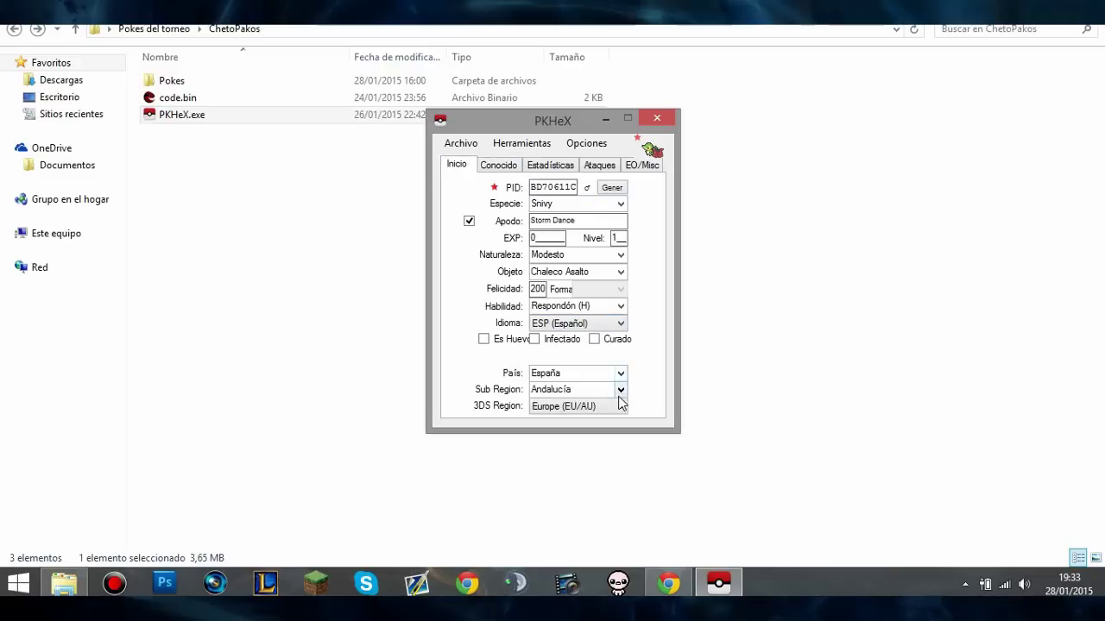
{"action": "left_click", "coordinate": [509, 166]}
{"action": "left_click", "coordinate": [570, 166]}
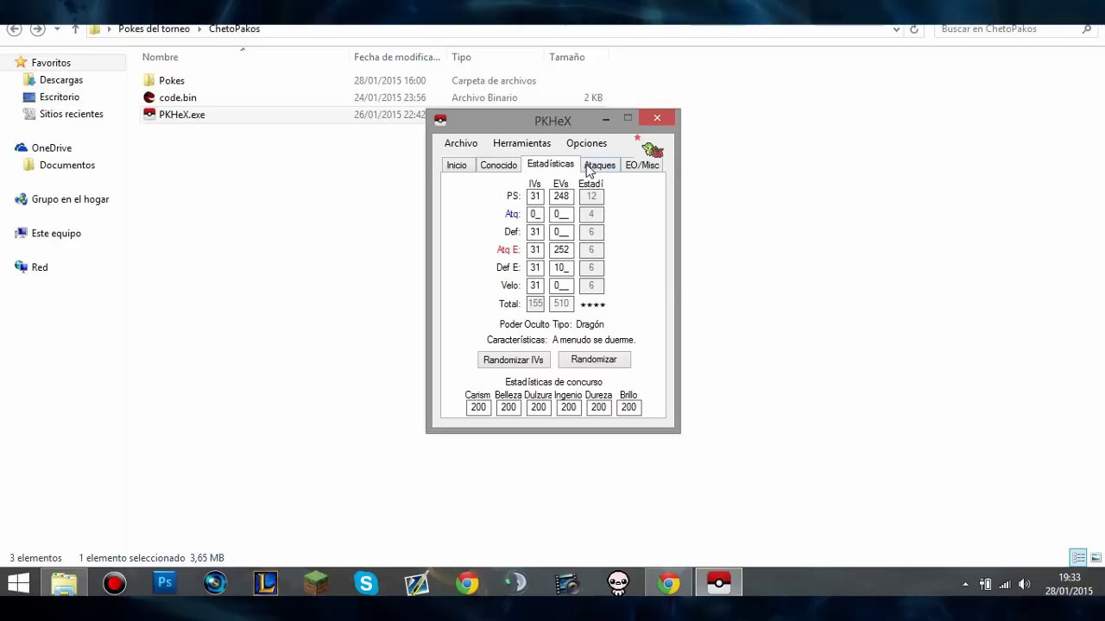
{"action": "left_click", "coordinate": [596, 165]}
{"action": "left_click", "coordinate": [460, 169]}
Start saving the Snivy to the ChetoPakos folder as an EKX file and change the name's extension to .ekx.
{"action": "left_click", "coordinate": [460, 143]}
{"action": "left_click", "coordinate": [488, 178]}
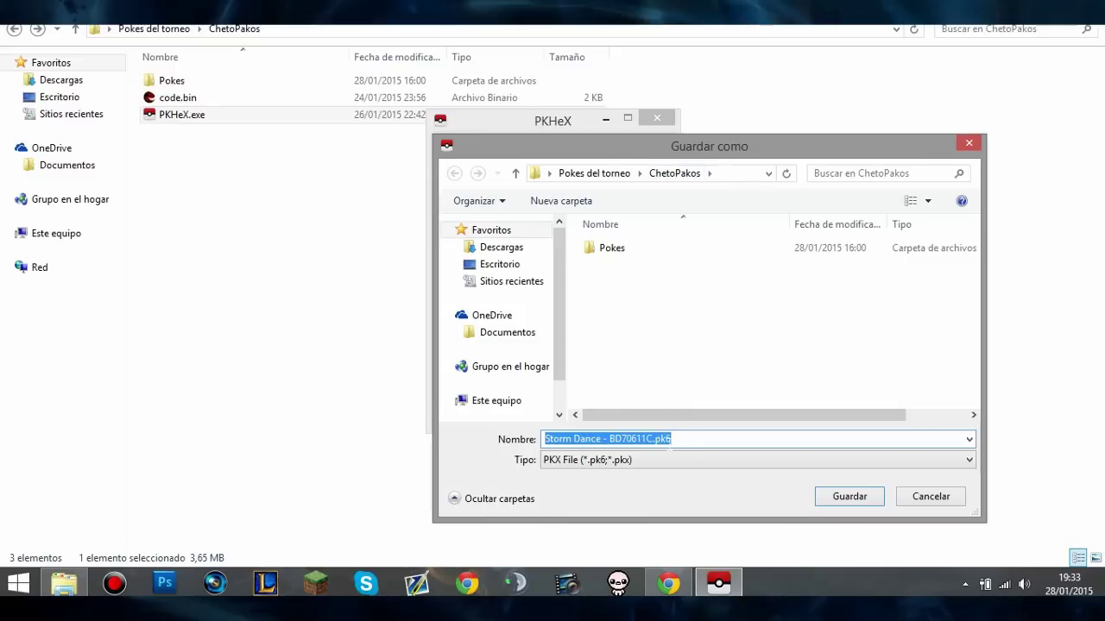
{"action": "left_click", "coordinate": [732, 460]}
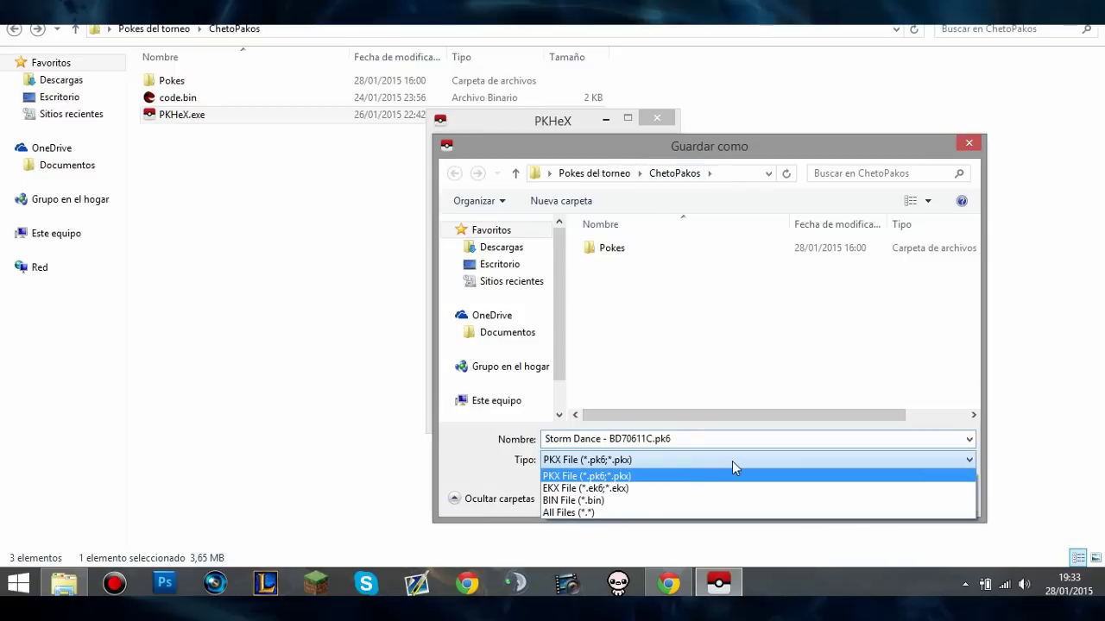
{"action": "left_click", "coordinate": [697, 488]}
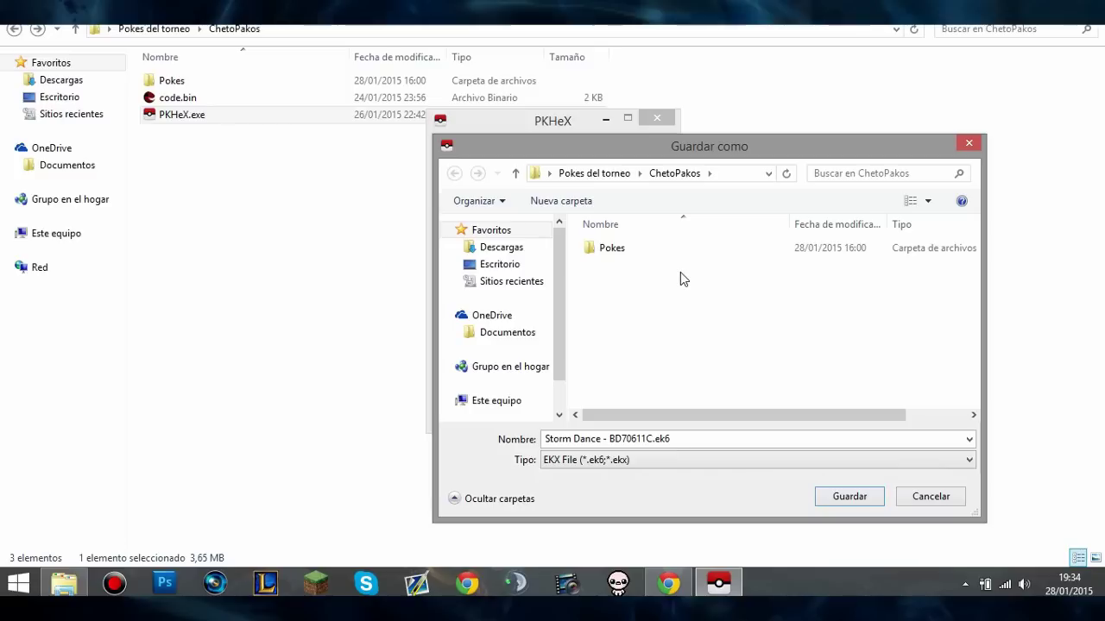
{"action": "left_click", "coordinate": [690, 436]}
{"action": "left_click", "coordinate": [671, 439]}
{"action": "key", "text": "BackSpace"}
{"action": "type", "text": "x"}
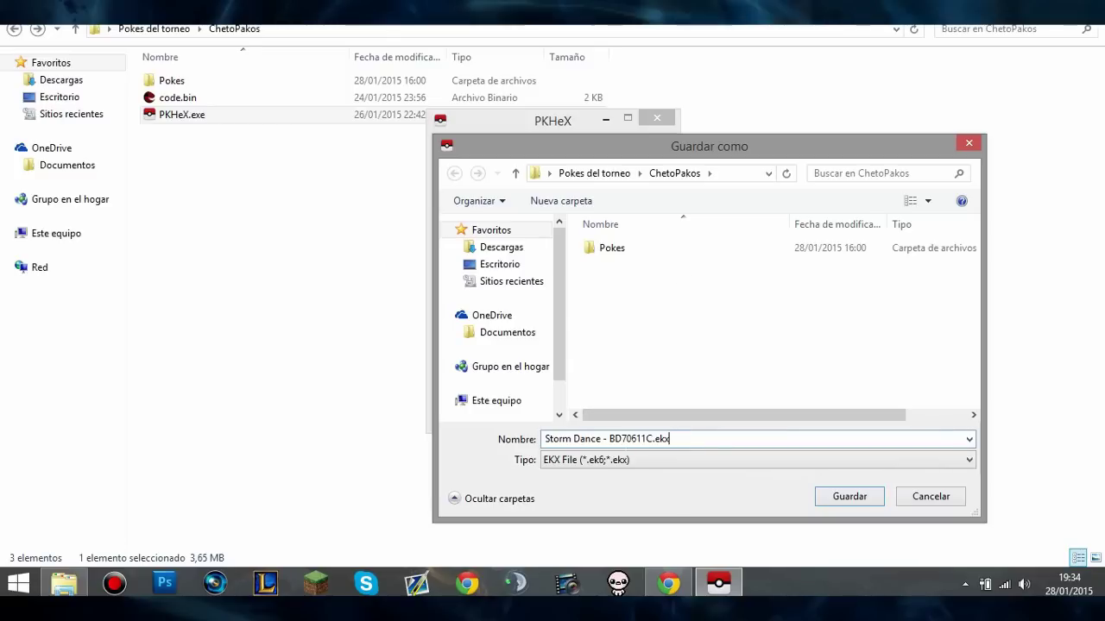
Name the file pokemon.ekx and save it in the ChetoPakos folder.
{"action": "double_click", "coordinate": [649, 438]}
{"action": "left_click", "coordinate": [651, 438]}
{"action": "left_click_drag", "start_coordinate": [655, 438], "coordinate": [545, 439]}
{"action": "type", "text": "poe"}
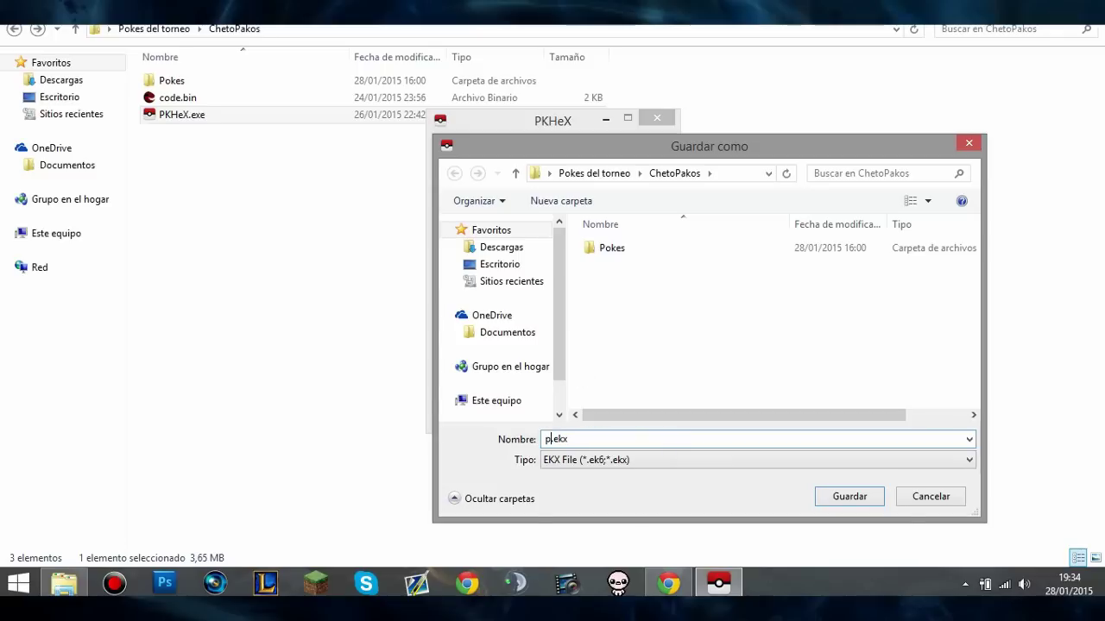
{"action": "key", "text": "BackSpace"}
{"action": "type", "text": "kemon"}
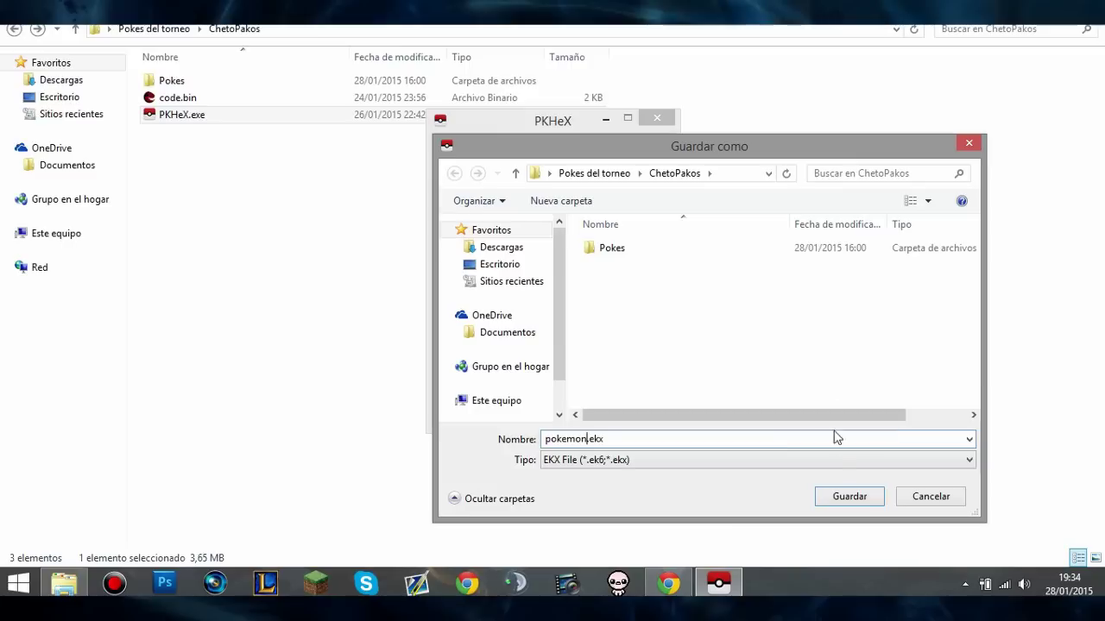
{"action": "left_click", "coordinate": [850, 498]}
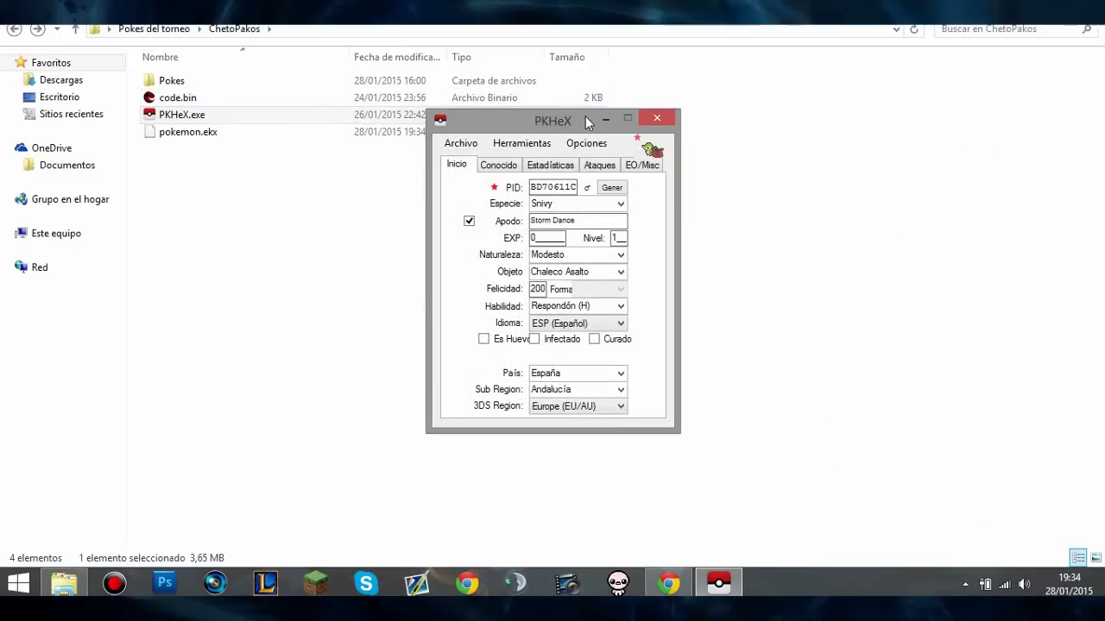
Load pokemon.ekx into PKHeX, restart the program to load the file again, and close it.
{"action": "left_click_drag", "start_coordinate": [585, 115], "coordinate": [765, 152]}
{"action": "left_click", "coordinate": [200, 140]}
{"action": "left_click_drag", "start_coordinate": [200, 140], "coordinate": [713, 294]}
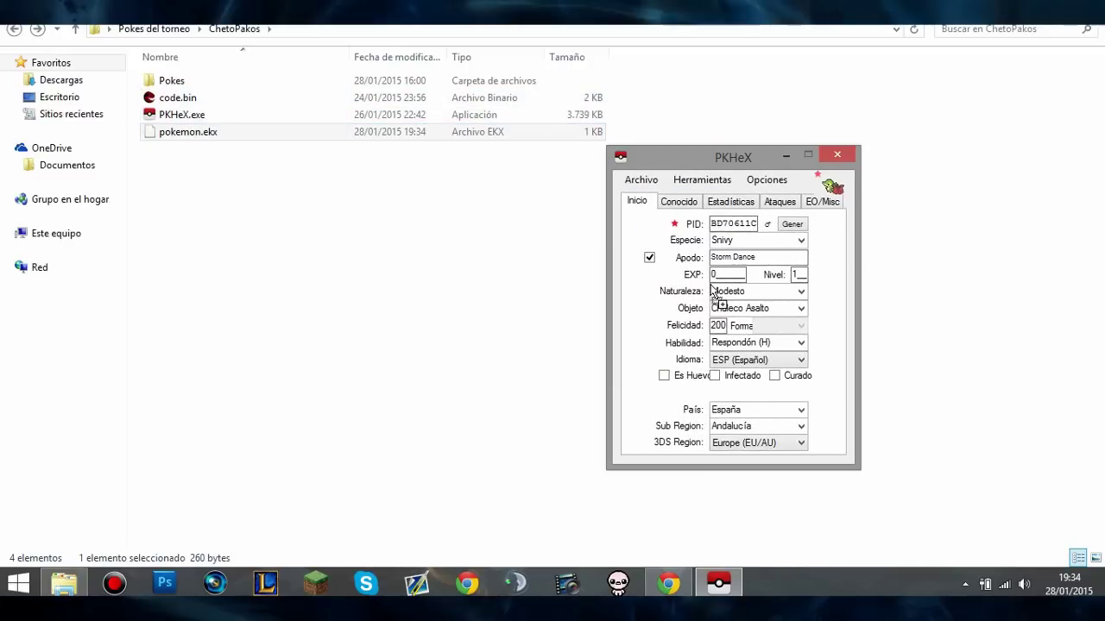
{"action": "left_click", "coordinate": [837, 155]}
{"action": "double_click", "coordinate": [186, 115]}
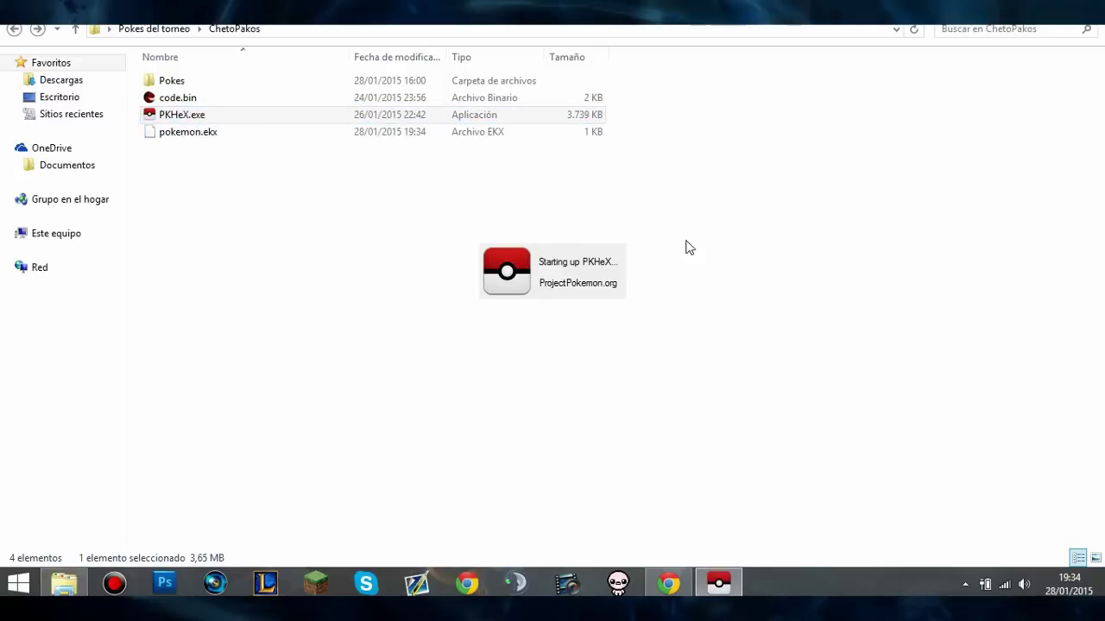
{"action": "left_click_drag", "start_coordinate": [213, 137], "coordinate": [557, 291]}
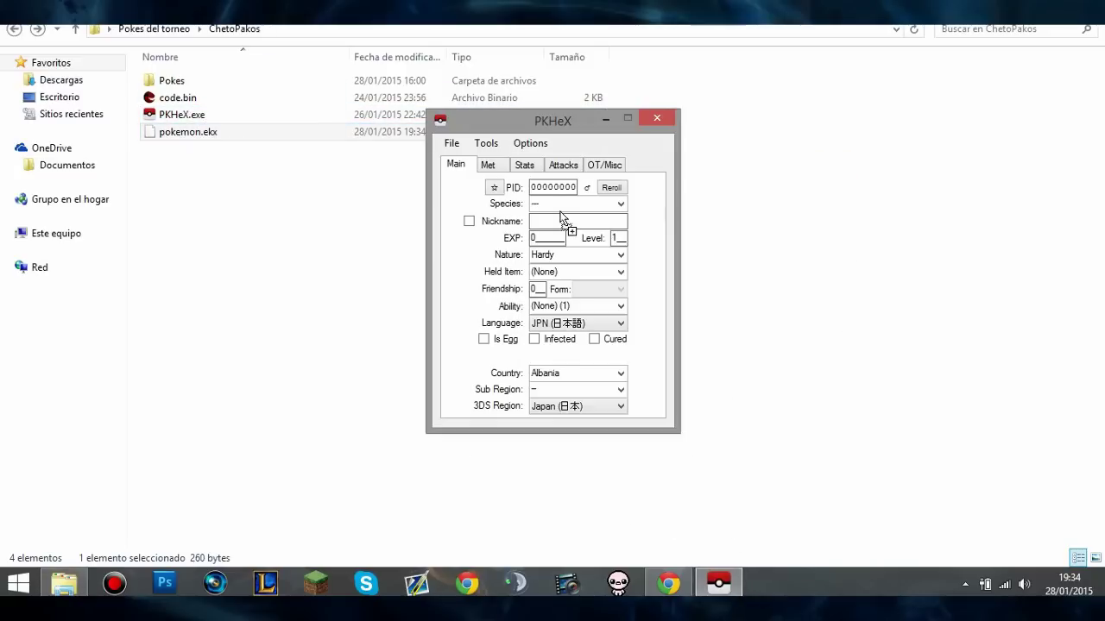
{"action": "left_click", "coordinate": [657, 118]}
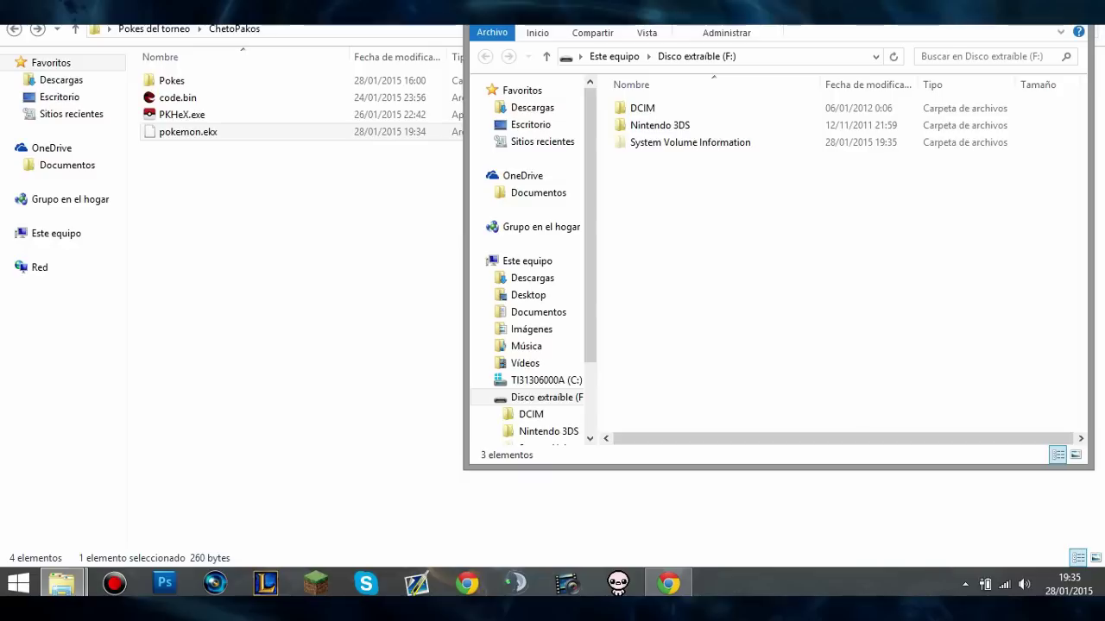
Copy pokemon.ekx and code.bin from the ChetoPakos folder to the root of removable disk F:.
{"action": "left_click_drag", "start_coordinate": [777, 24], "coordinate": [777, 17]}
{"action": "left_click_drag", "start_coordinate": [856, 4], "coordinate": [879, 93]}
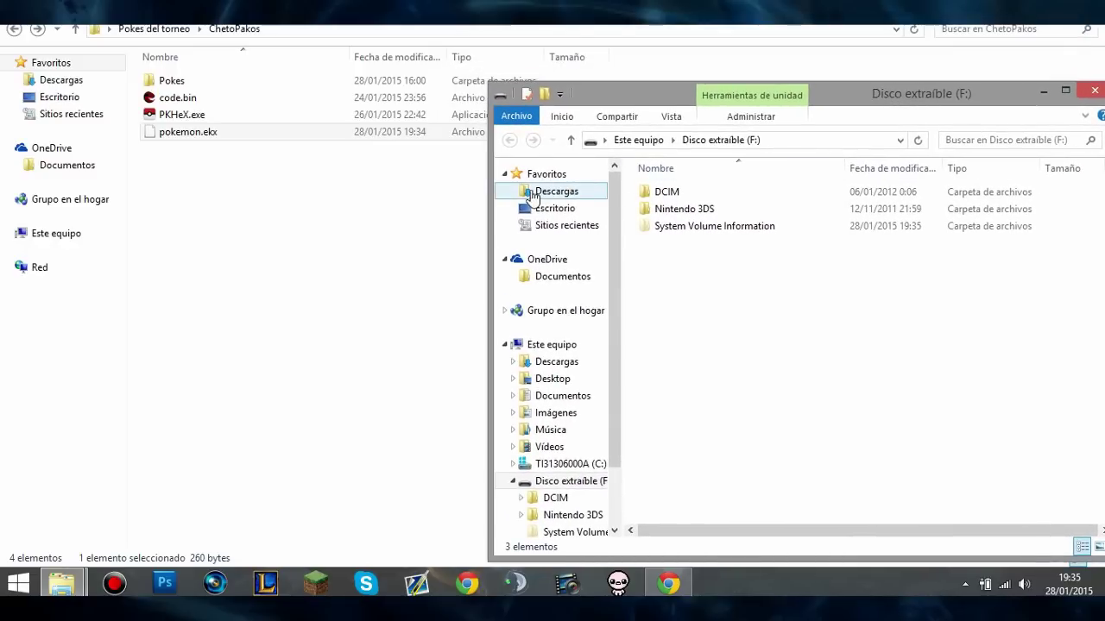
{"action": "left_click_drag", "start_coordinate": [271, 136], "coordinate": [702, 343]}
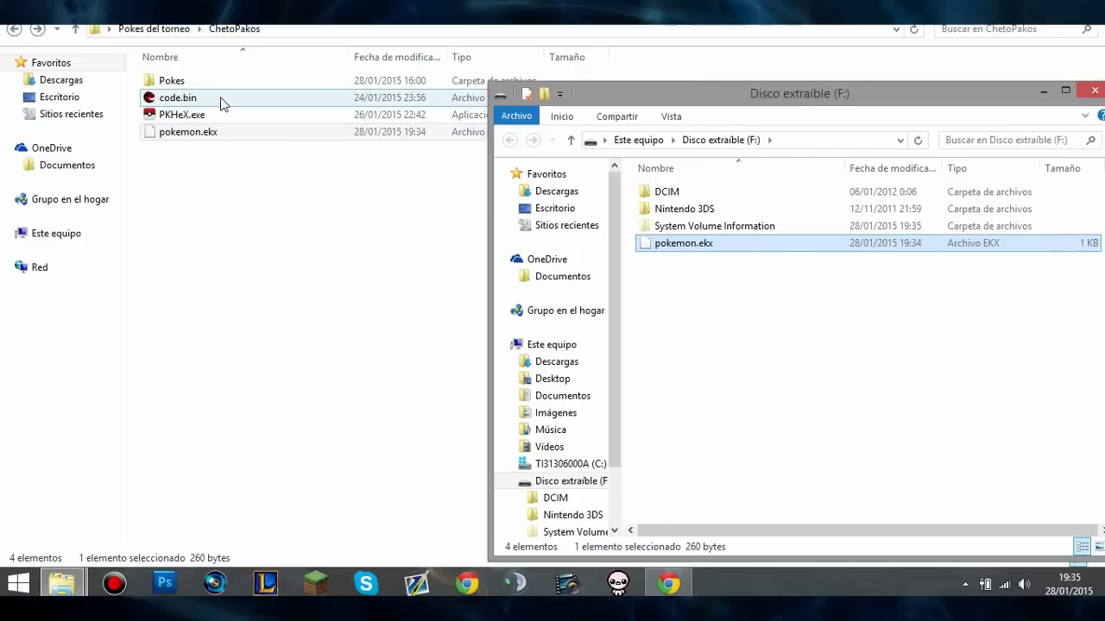
{"action": "left_click_drag", "start_coordinate": [222, 101], "coordinate": [712, 418]}
{"action": "left_click", "coordinate": [732, 377]}
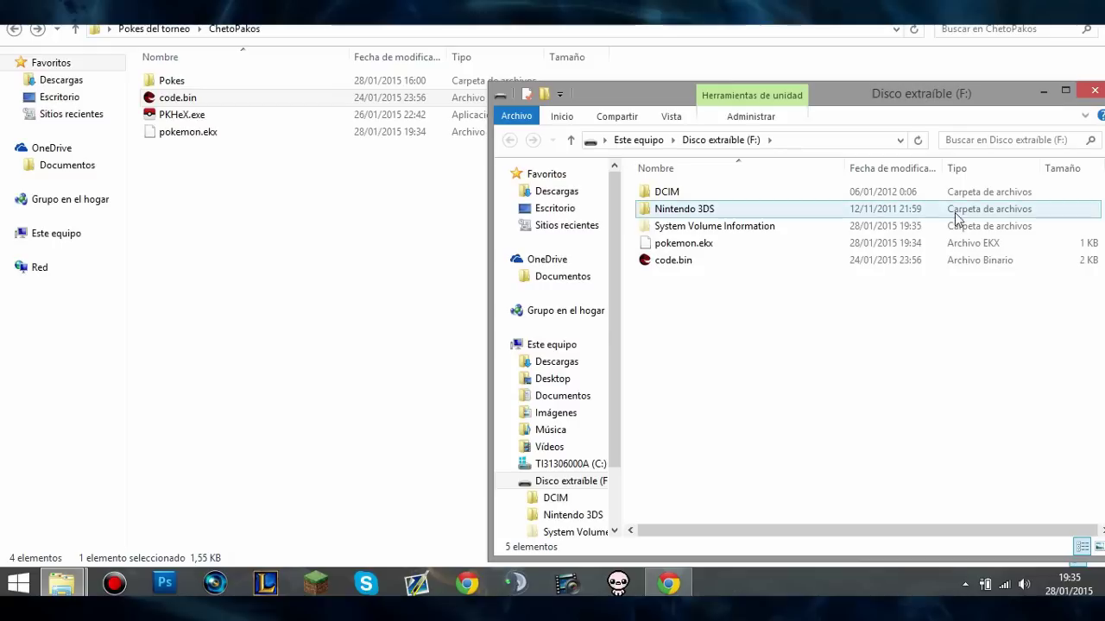
Close the removable disk's window and safely eject the USB2.0 device.
{"action": "left_click", "coordinate": [1091, 91]}
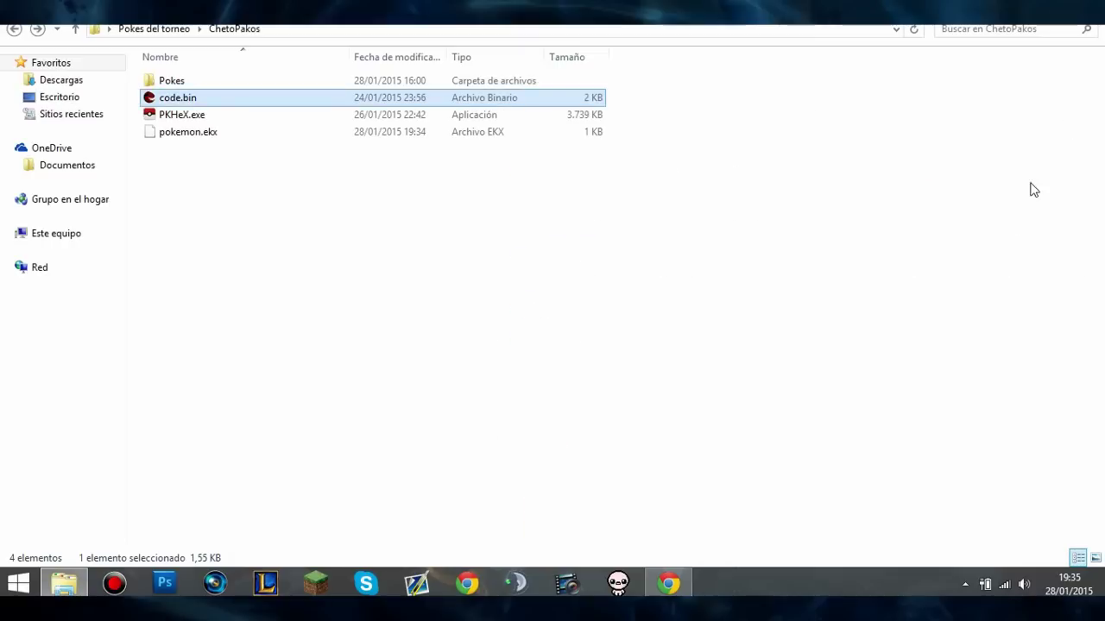
{"action": "left_click", "coordinate": [964, 585]}
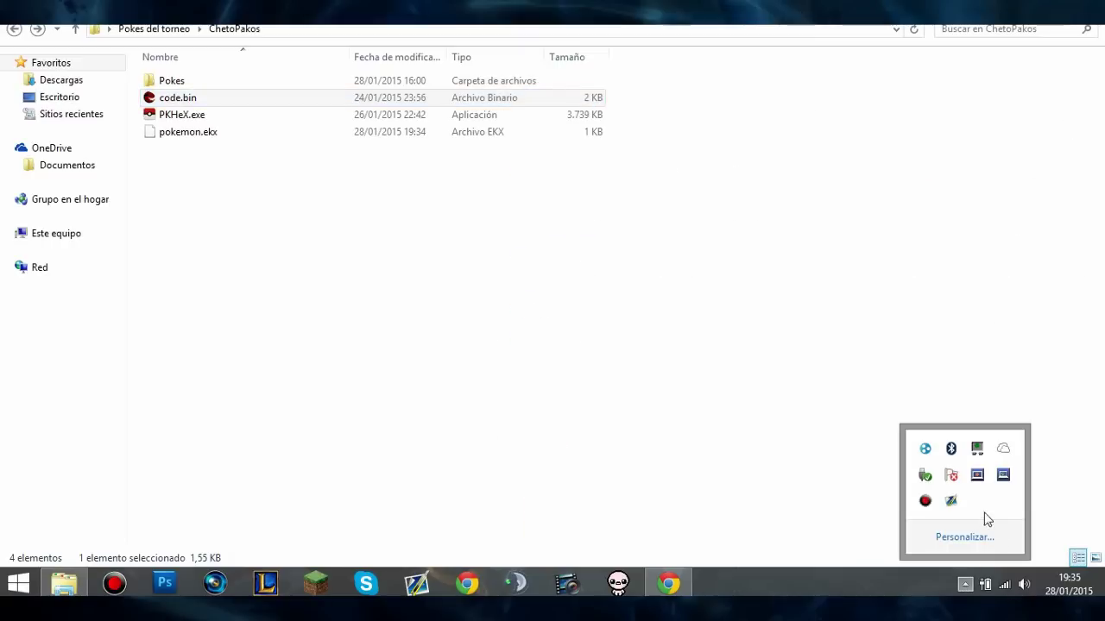
{"action": "left_click", "coordinate": [927, 473]}
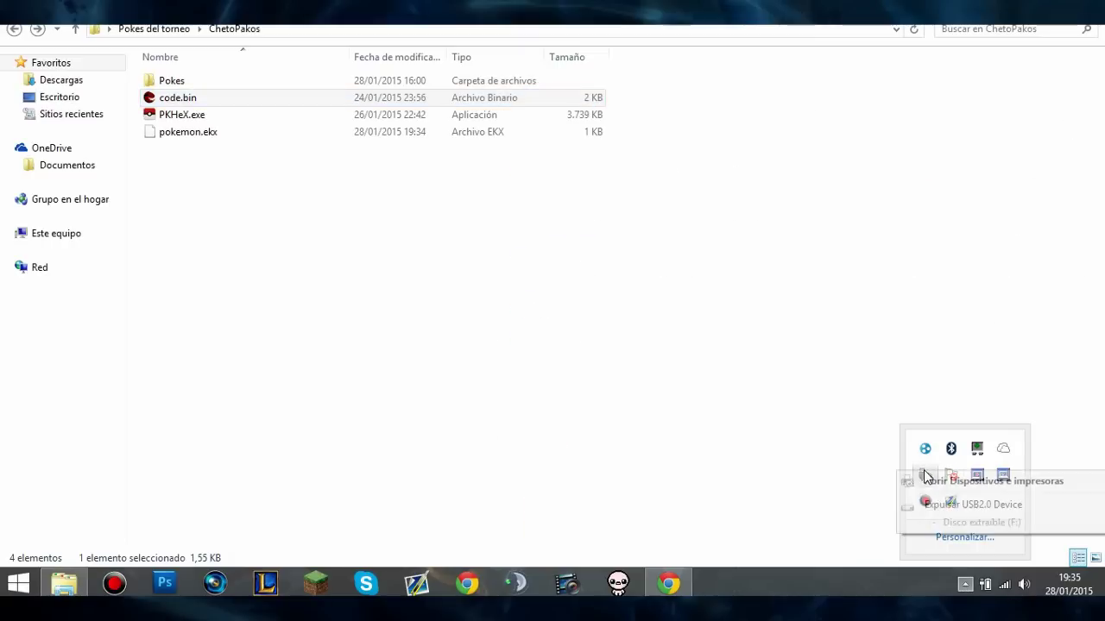
{"action": "left_click", "coordinate": [953, 508]}
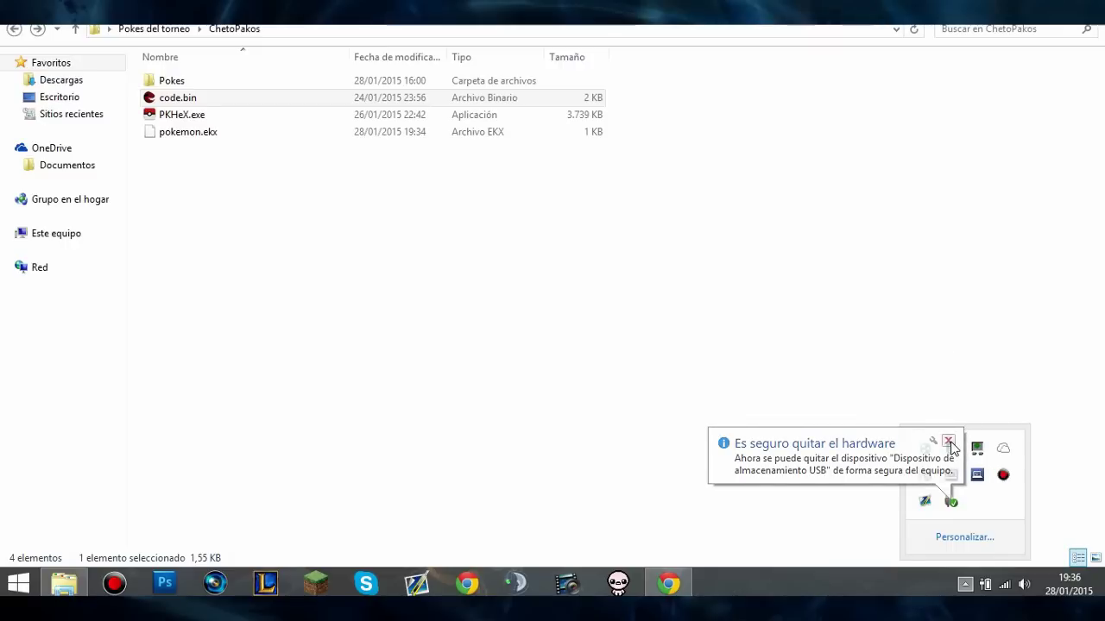
{"action": "left_click", "coordinate": [949, 444]}
{"action": "left_click", "coordinate": [951, 335]}
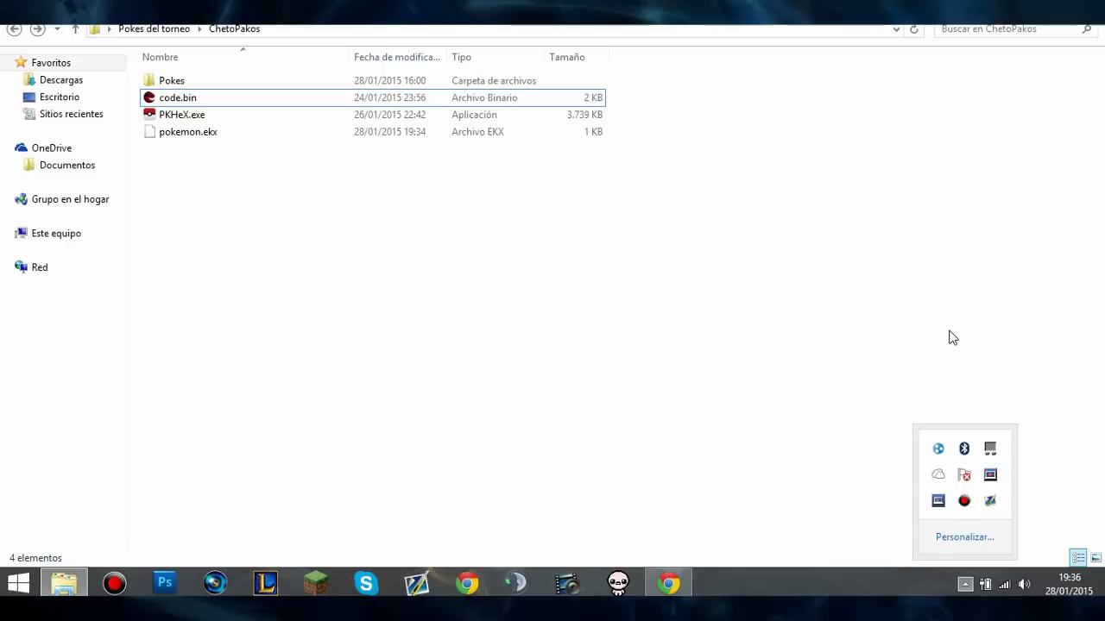
{"action": "left_click", "coordinate": [952, 337]}
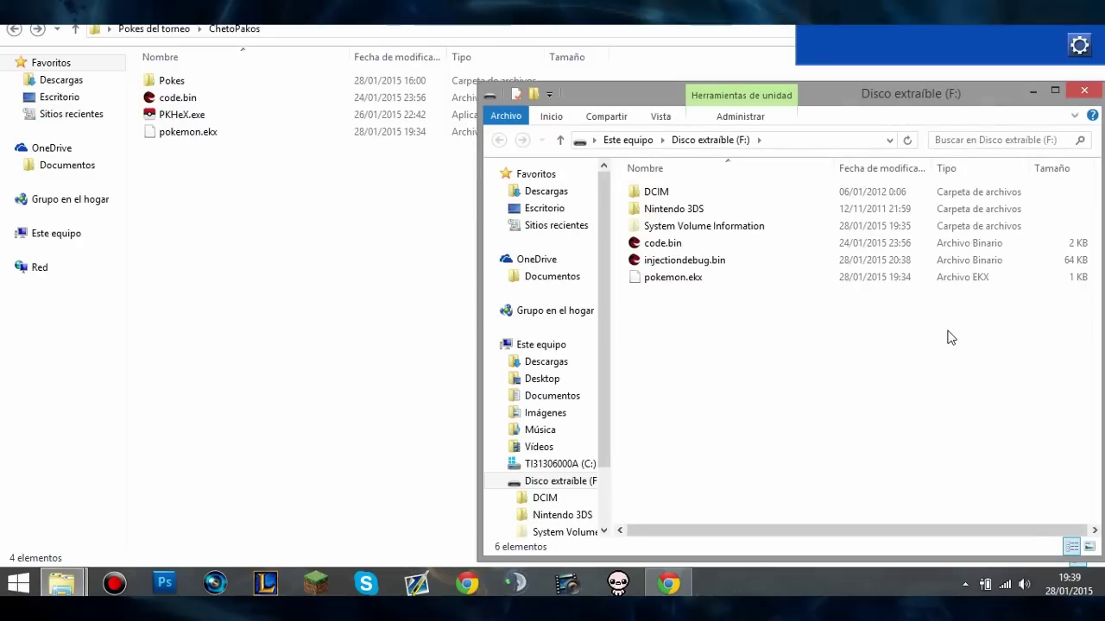
Reopen PKHeX, load injectiondebug.bin from removable disk F: and close the disk's window.
{"action": "left_click", "coordinate": [199, 114]}
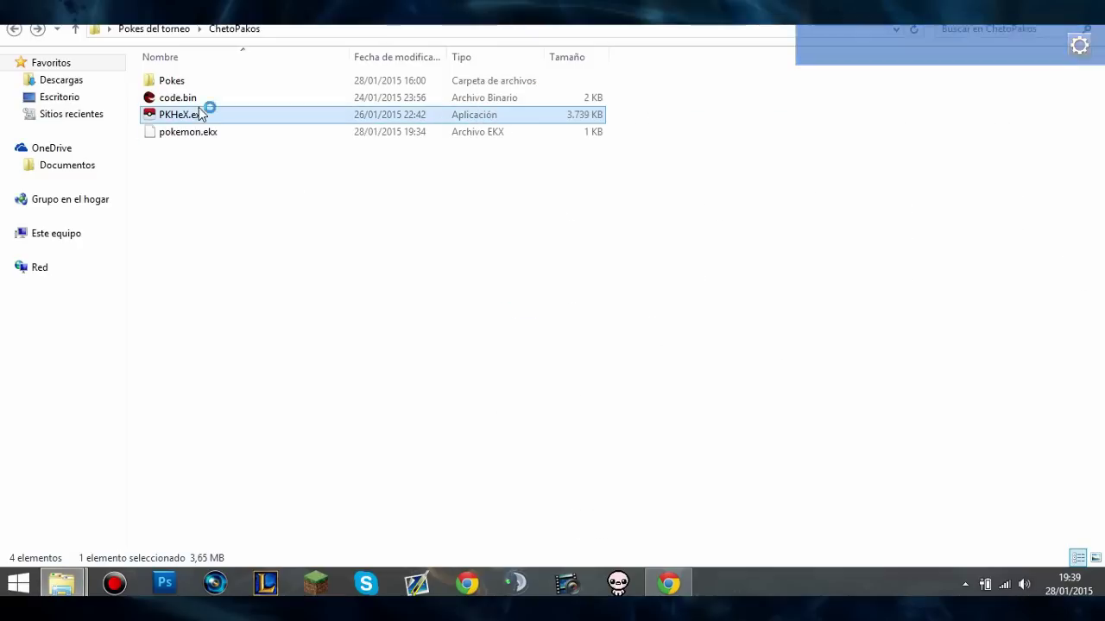
{"action": "double_click", "coordinate": [199, 114]}
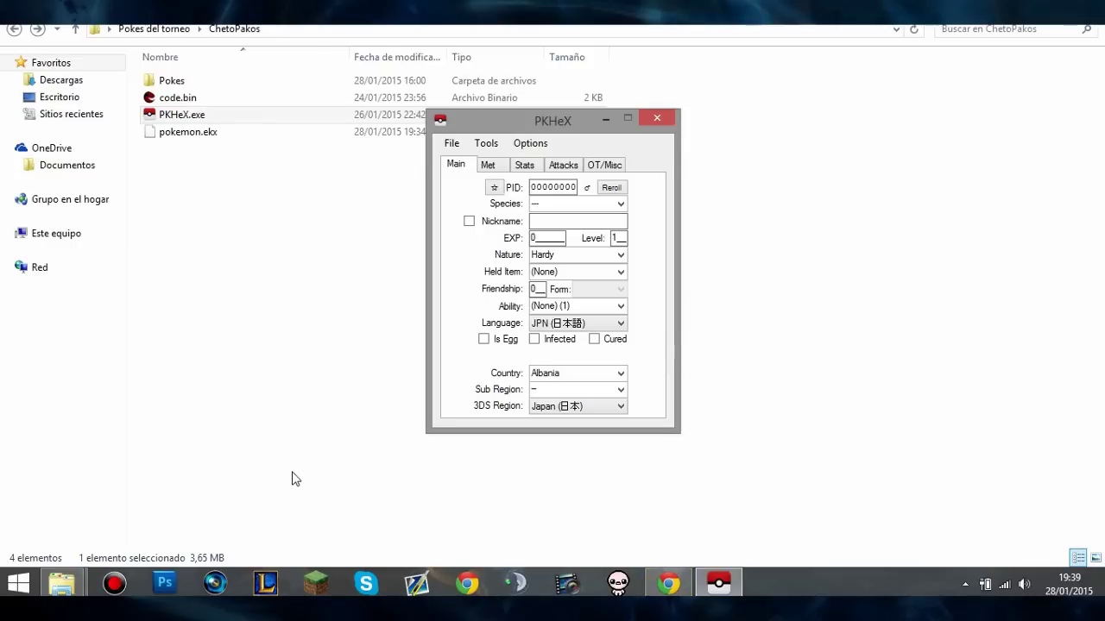
{"action": "mouse_move", "coordinate": [61, 583]}
{"action": "left_click", "coordinate": [276, 504]}
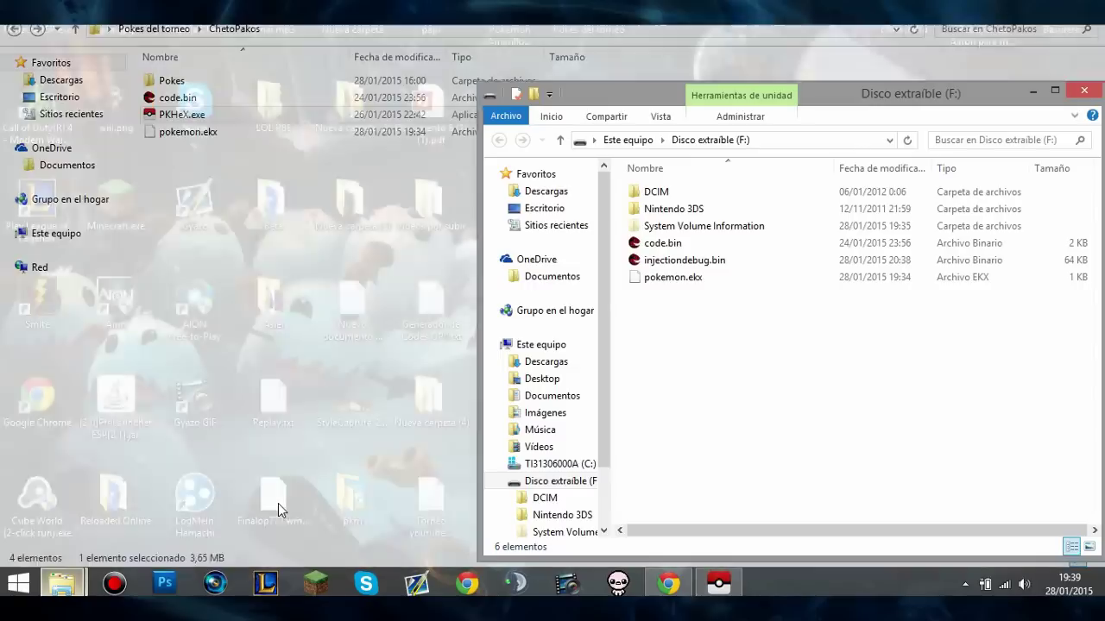
{"action": "left_click_drag", "start_coordinate": [886, 100], "coordinate": [1070, 156]}
{"action": "left_click_drag", "start_coordinate": [930, 288], "coordinate": [550, 231]}
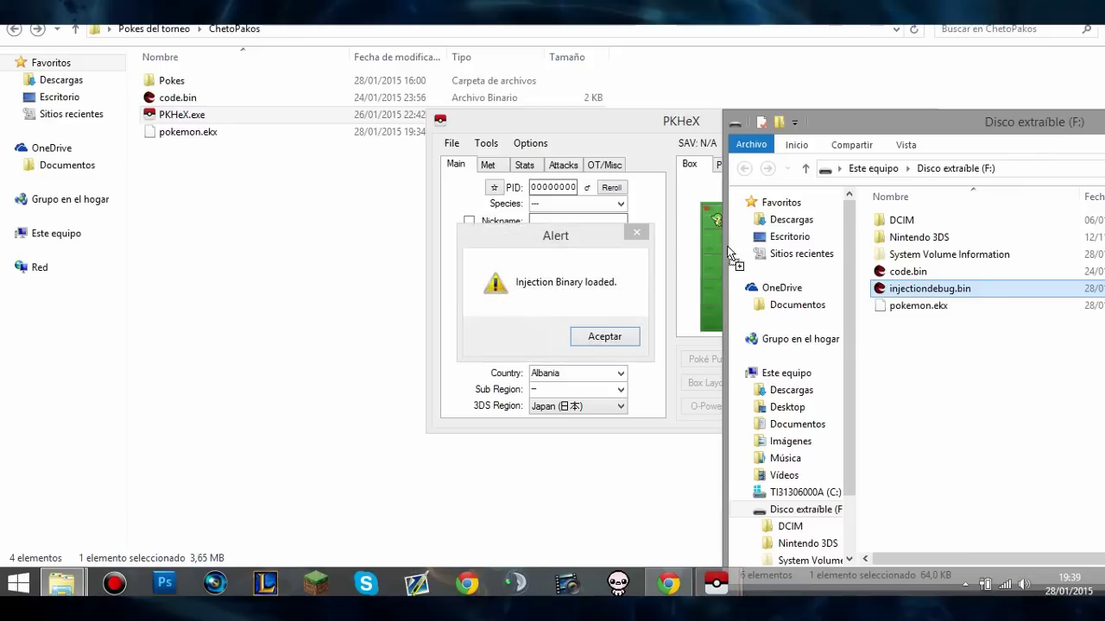
{"action": "left_click", "coordinate": [636, 233]}
{"action": "left_click_drag", "start_coordinate": [1006, 134], "coordinate": [788, 146]}
{"action": "key", "text": "alt+F4"}
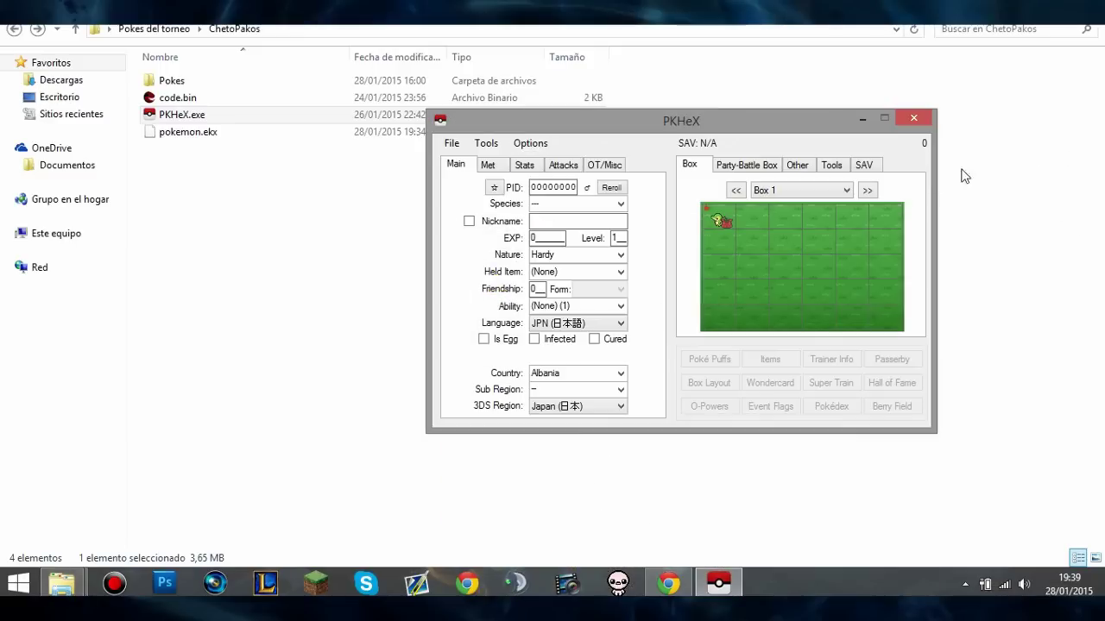
View the Snivy from the first slot of Box 1 in the editor and check the party and battle box.
{"action": "right_click", "coordinate": [726, 220]}
{"action": "left_click", "coordinate": [747, 233]}
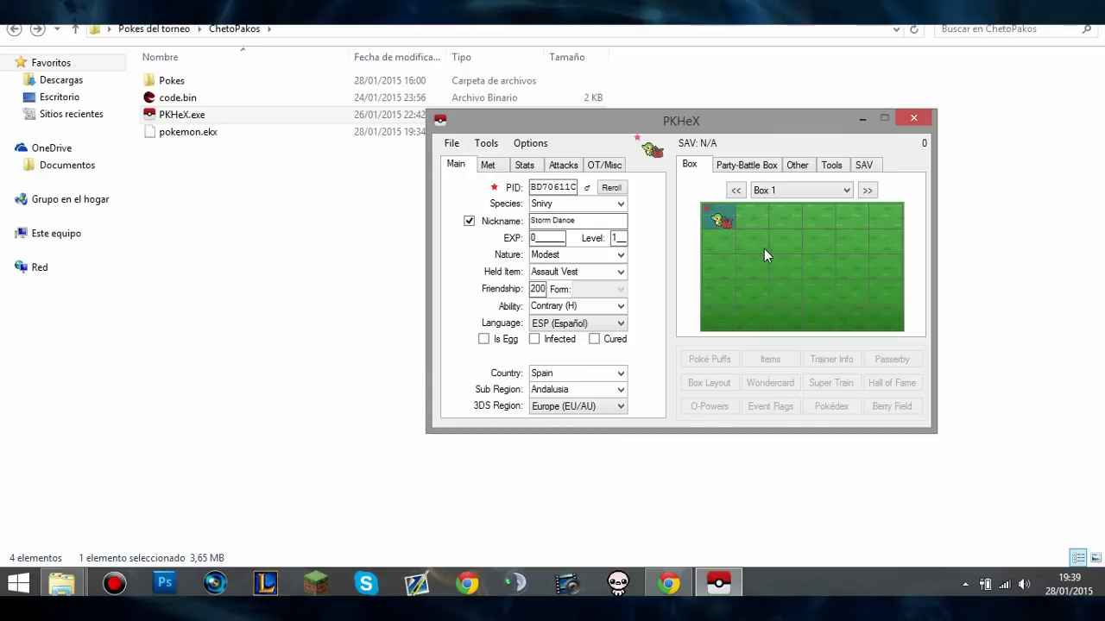
{"action": "left_click", "coordinate": [763, 170]}
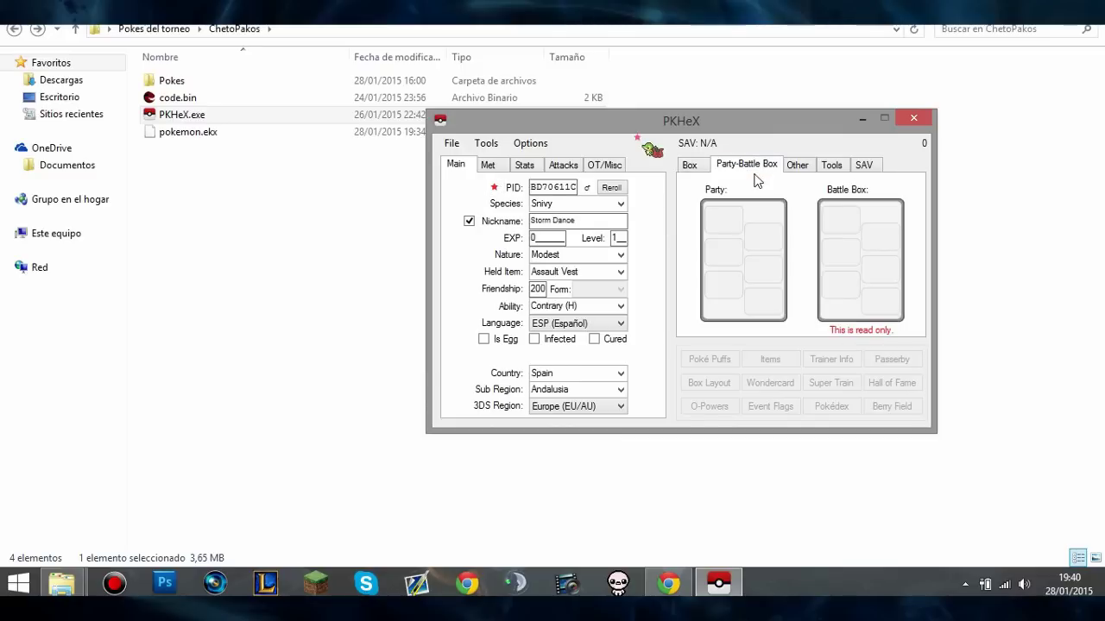
{"action": "left_click", "coordinate": [703, 170]}
Browse the stored Pokémon in Box 2, Box 5 and Box 3.
{"action": "left_click", "coordinate": [791, 191]}
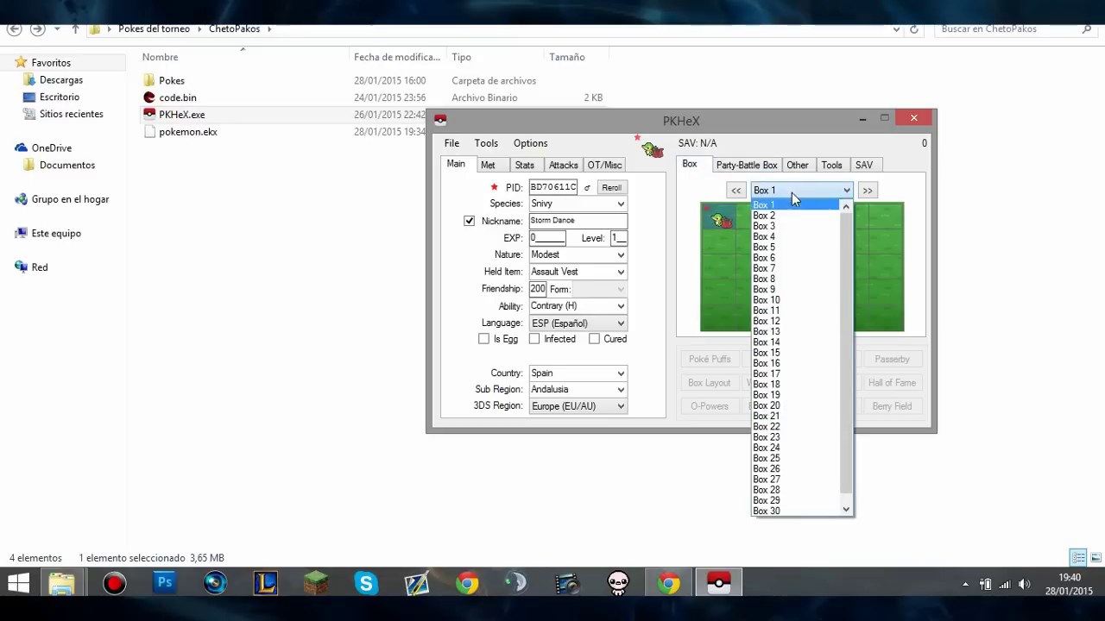
{"action": "left_click", "coordinate": [790, 215]}
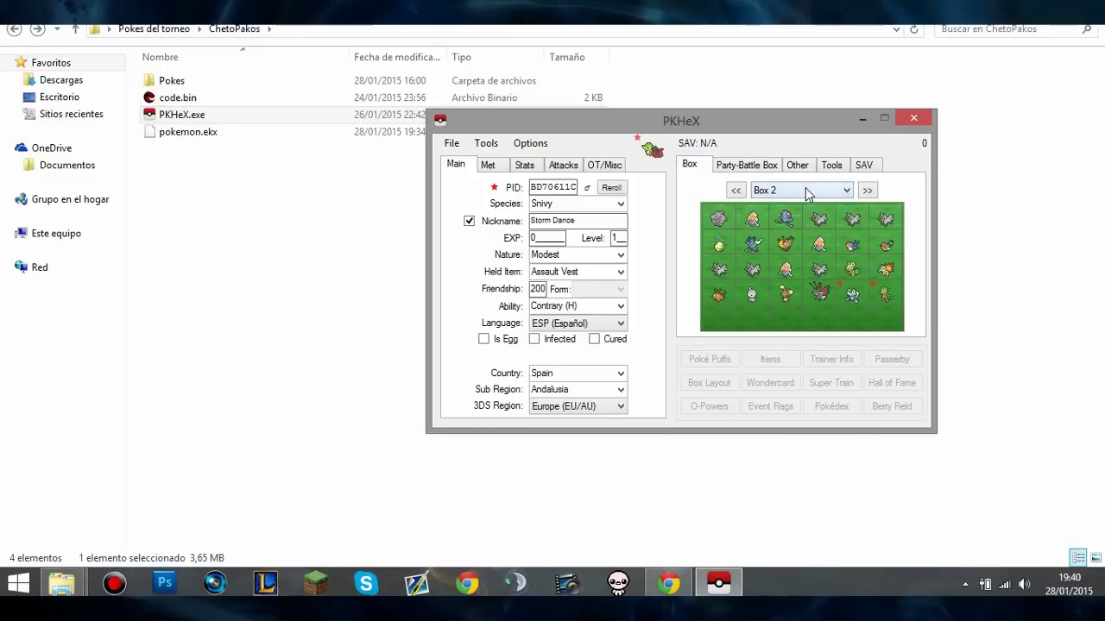
{"action": "left_click", "coordinate": [803, 191]}
{"action": "left_click", "coordinate": [792, 238]}
{"action": "left_click", "coordinate": [794, 193]}
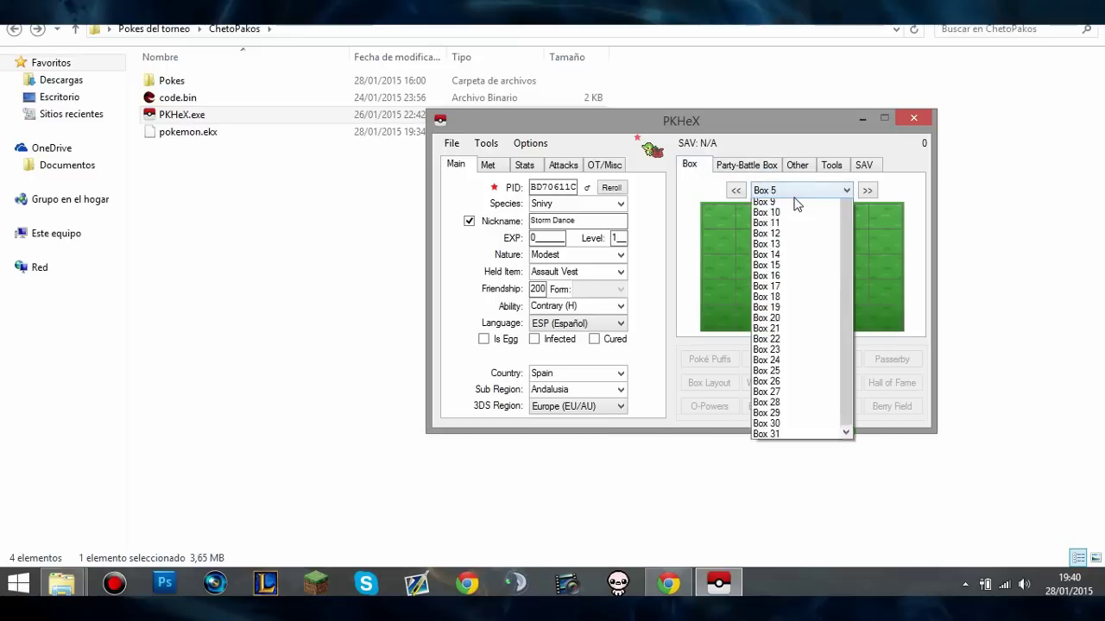
{"action": "left_click", "coordinate": [790, 217]}
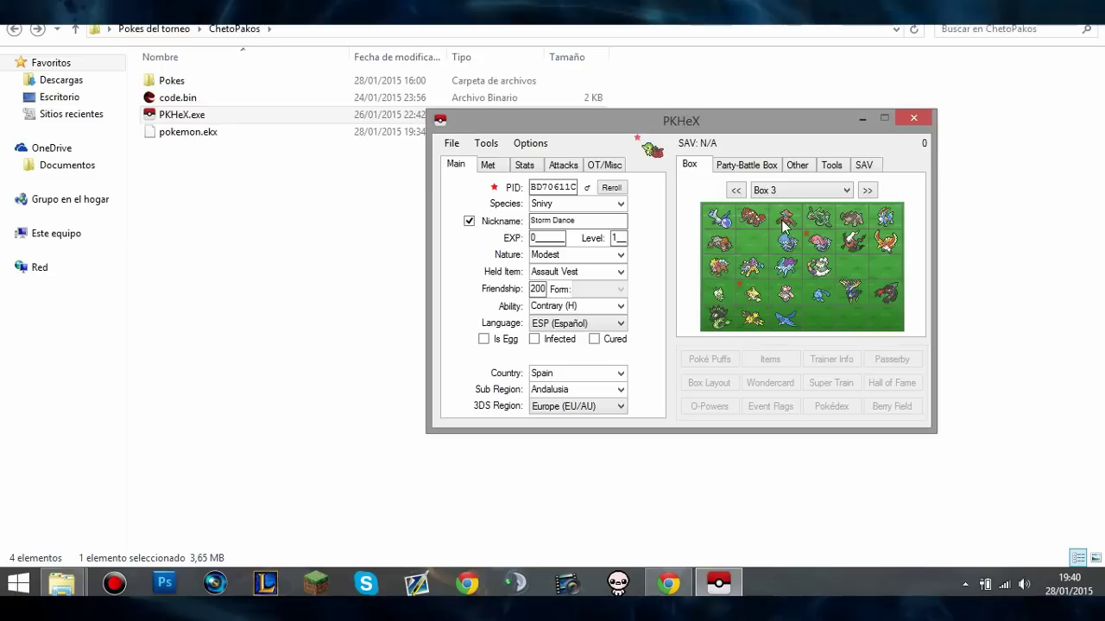
View the shiny Mesprit and the shiny Jirachi stored in Box 3 in the editor.
{"action": "right_click", "coordinate": [820, 246]}
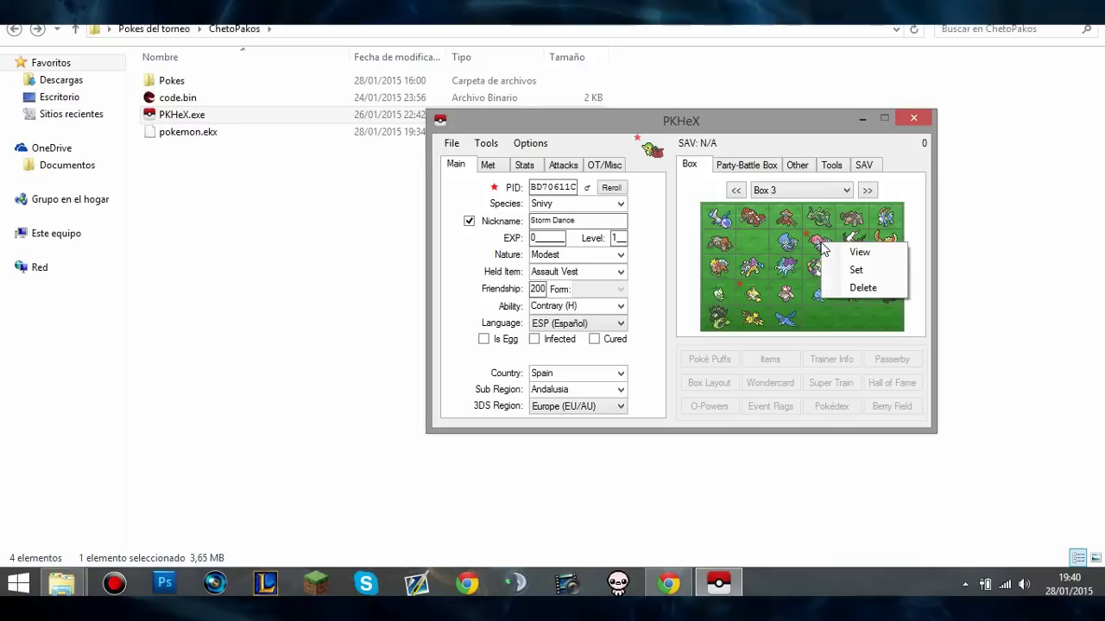
{"action": "left_click", "coordinate": [837, 250]}
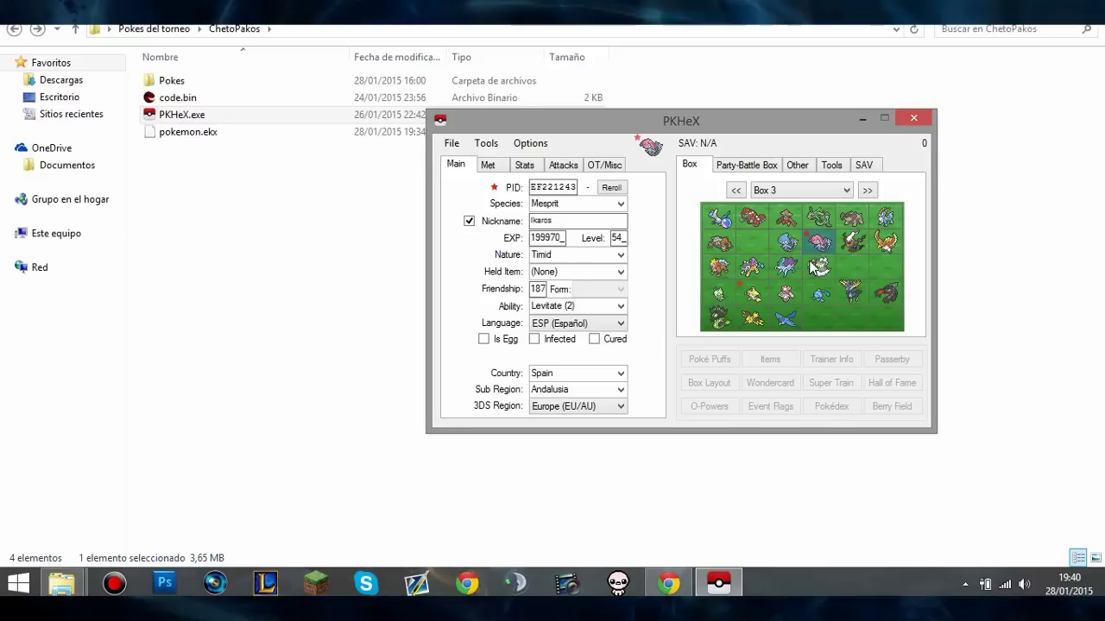
{"action": "right_click", "coordinate": [753, 296]}
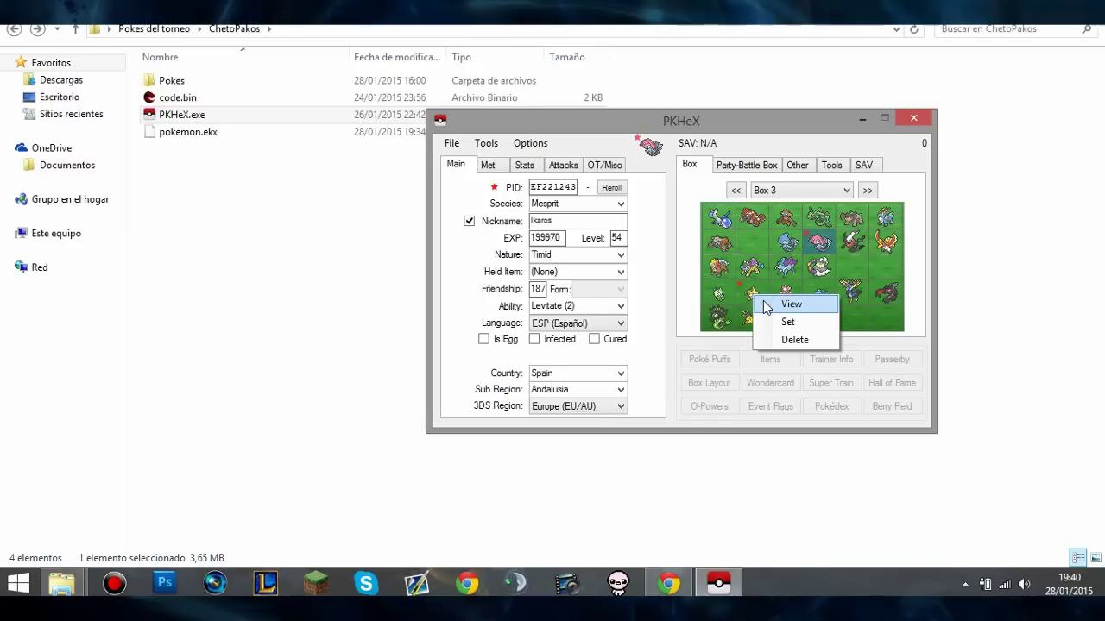
{"action": "left_click", "coordinate": [765, 308]}
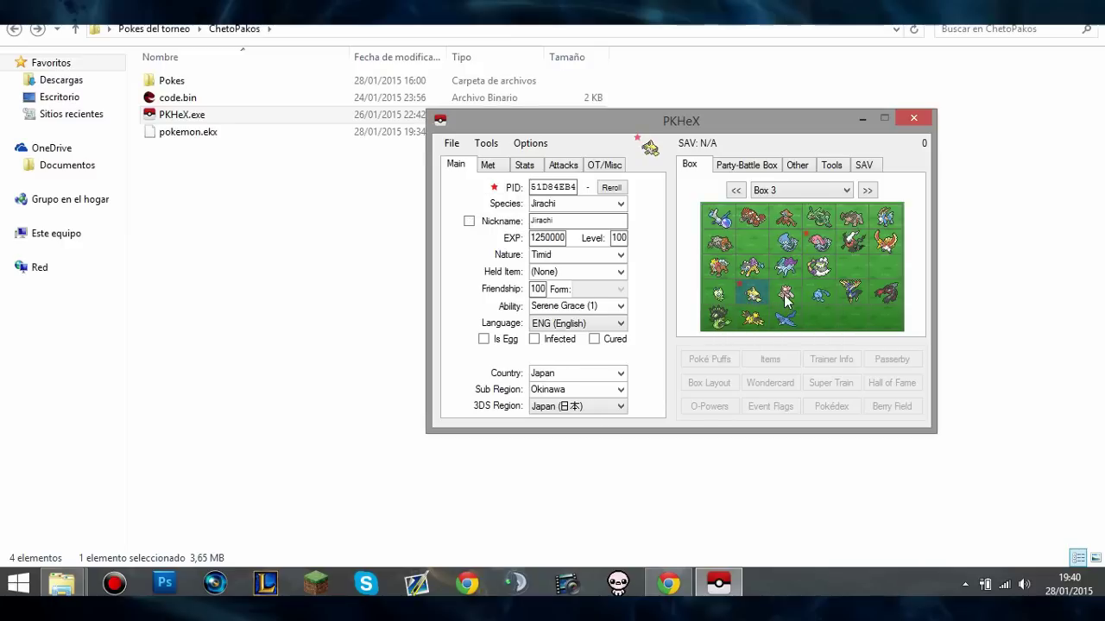
Load the Diancie from Box 3 into the editor, check its stats and set its nature to Naive.
{"action": "right_click", "coordinate": [785, 297]}
{"action": "left_click", "coordinate": [797, 308]}
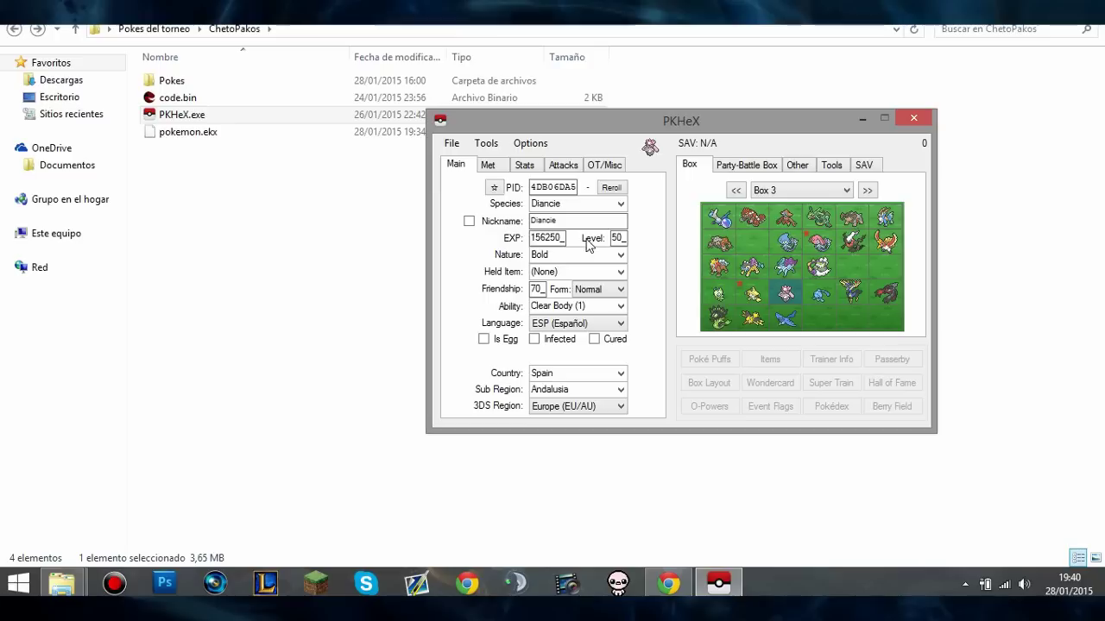
{"action": "left_click", "coordinate": [497, 168]}
{"action": "left_click", "coordinate": [523, 166]}
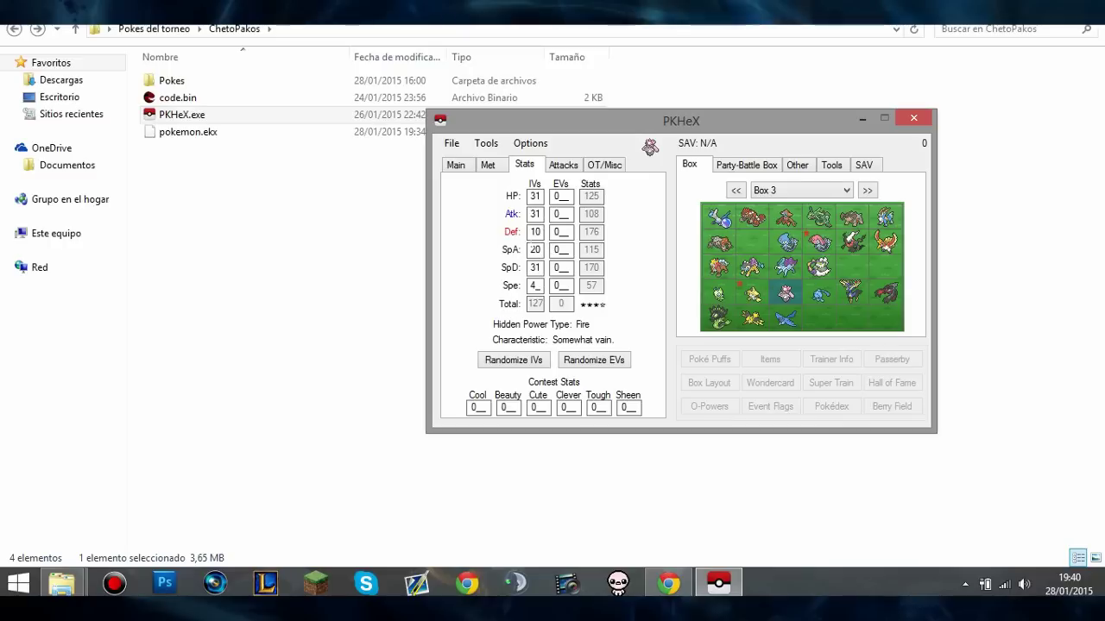
{"action": "left_click", "coordinate": [457, 164]}
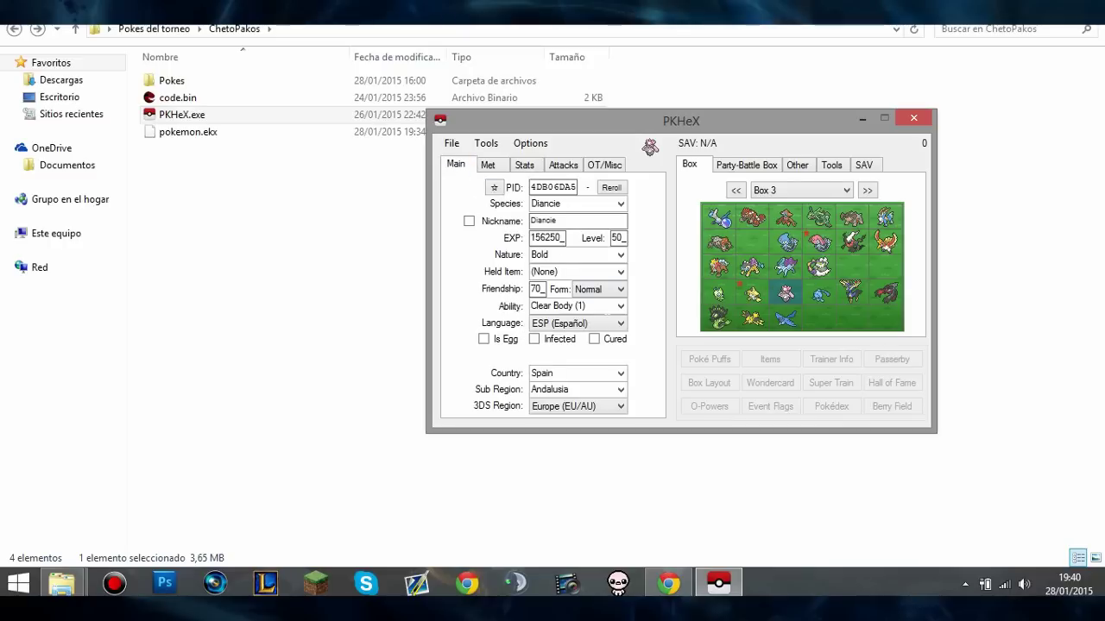
{"action": "left_click", "coordinate": [621, 254]}
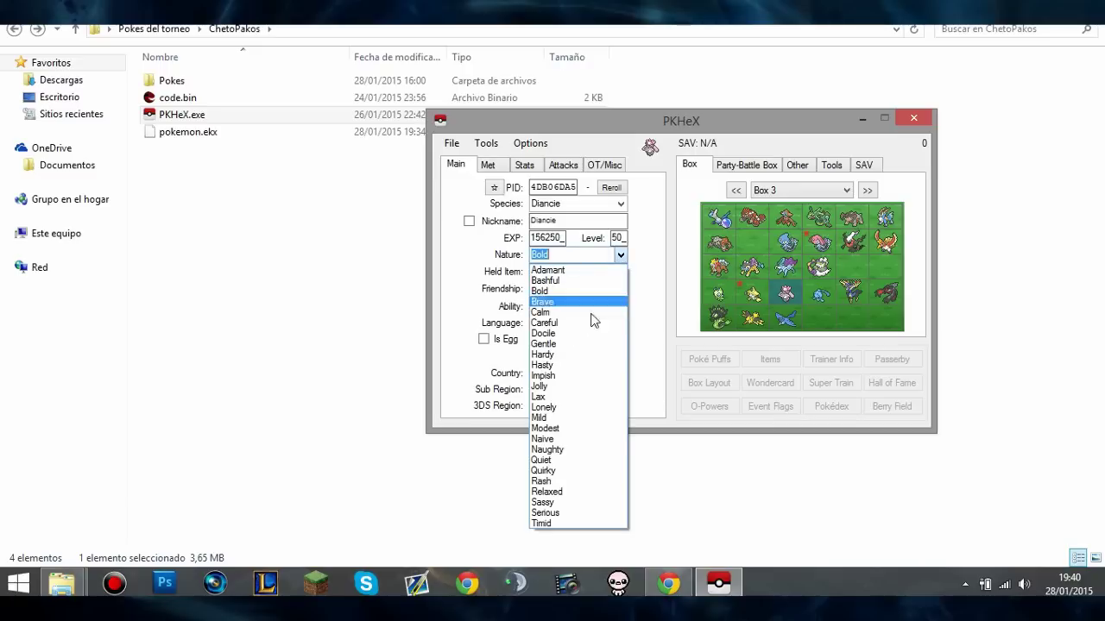
{"action": "left_click", "coordinate": [564, 439]}
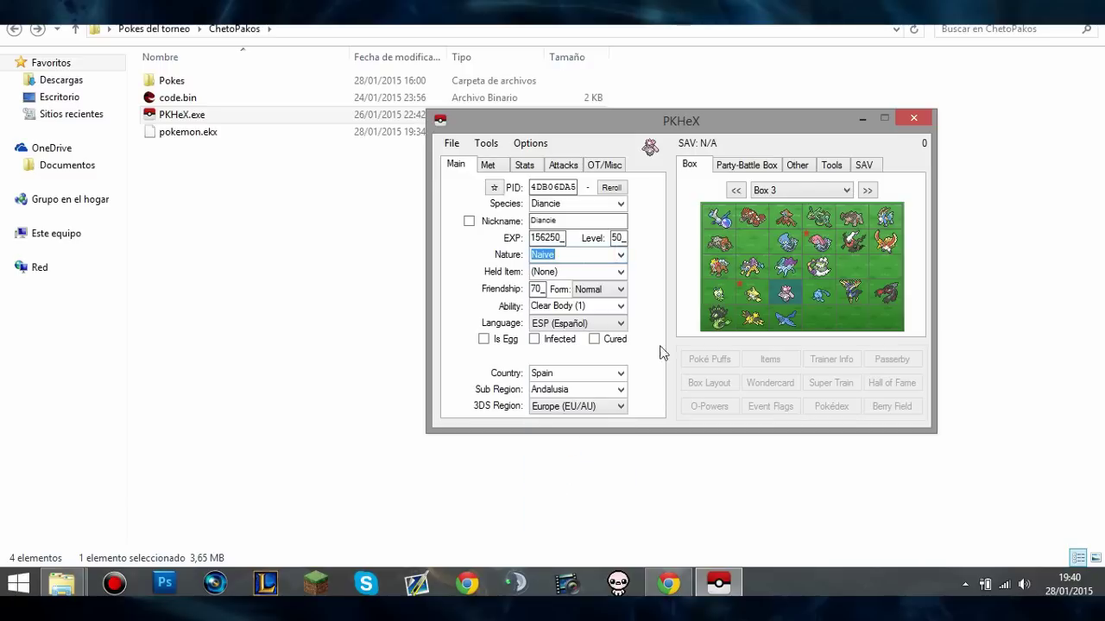
Switch to Chrome, search the web for smogon mega diancie and find the Mega Diancie set in the Fruity Pebbles team thread.
{"action": "left_click", "coordinate": [490, 168]}
{"action": "left_click", "coordinate": [522, 170]}
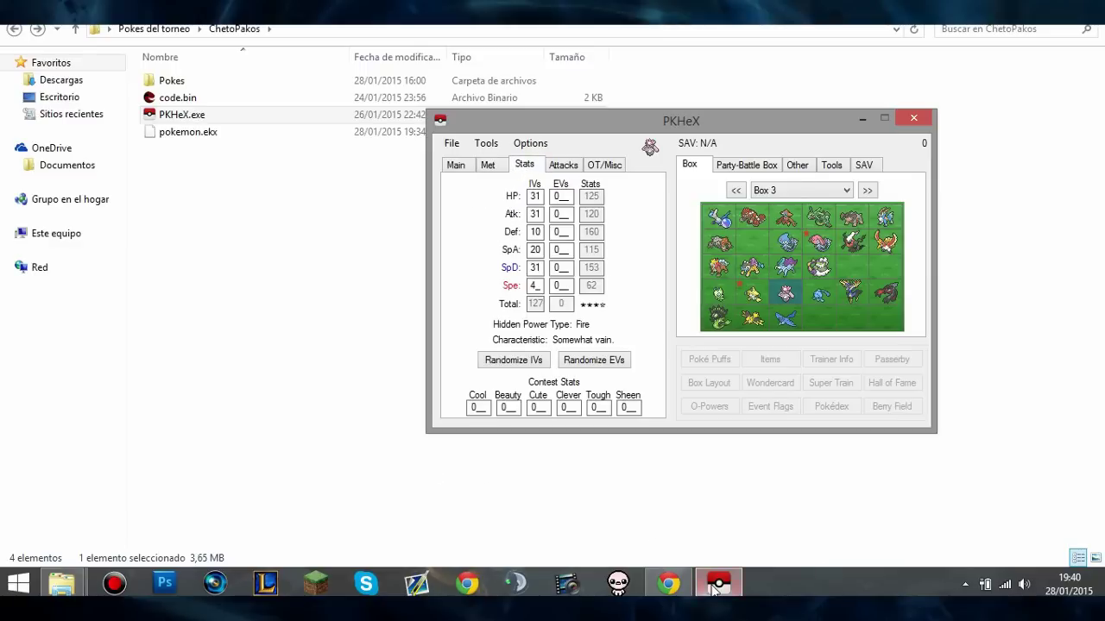
{"action": "left_click", "coordinate": [667, 584]}
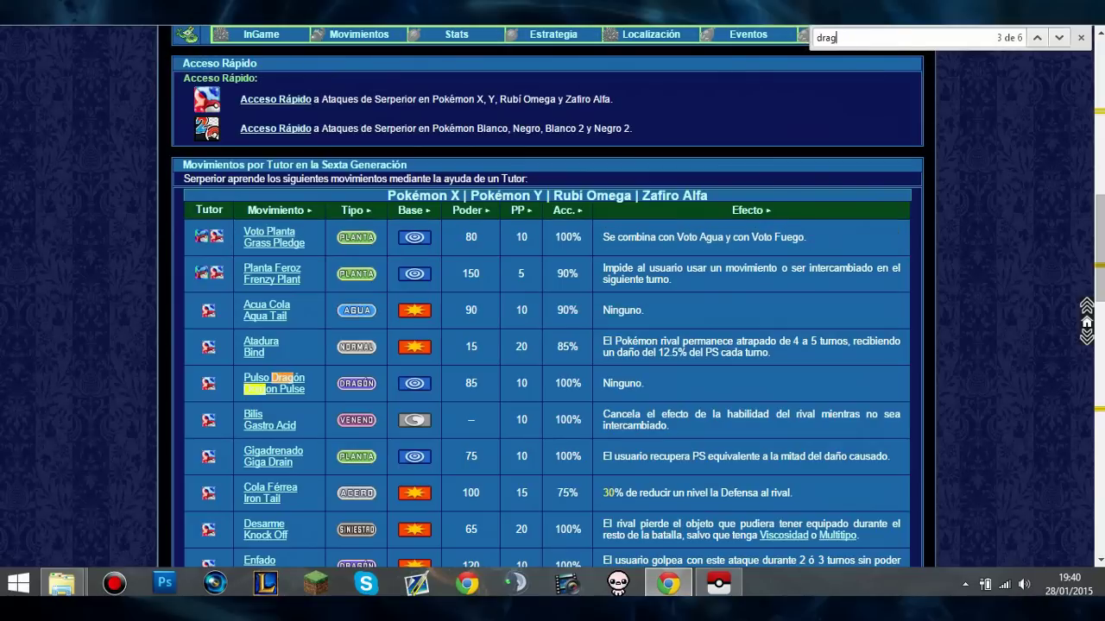
{"action": "key", "text": "ctrl+t"}
{"action": "type", "text": "smogo"}
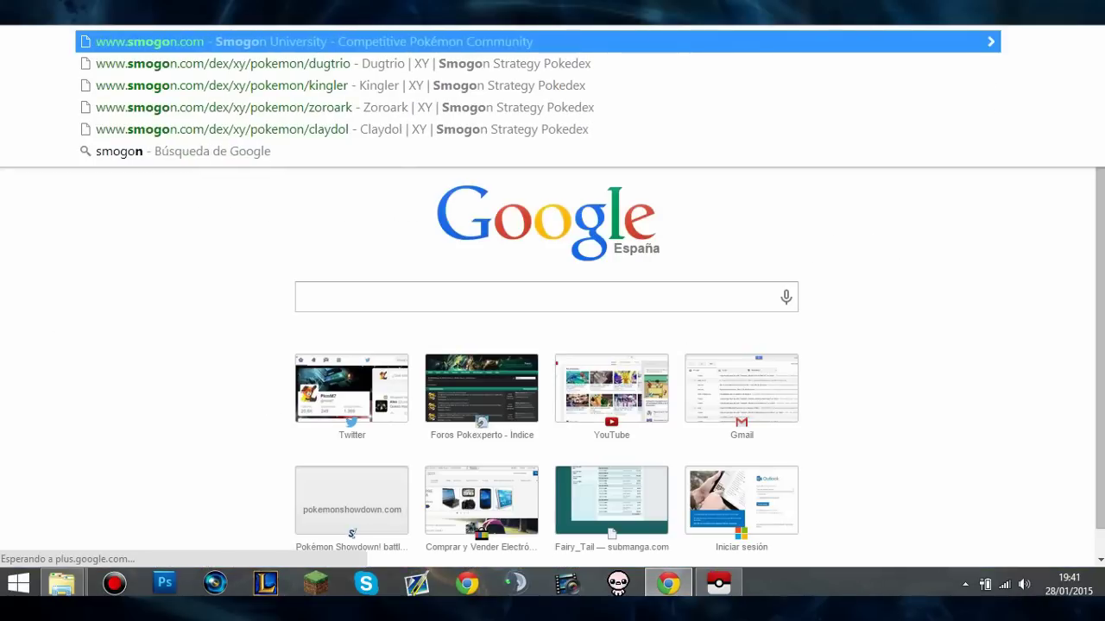
{"action": "type", "text": "n diacie"}
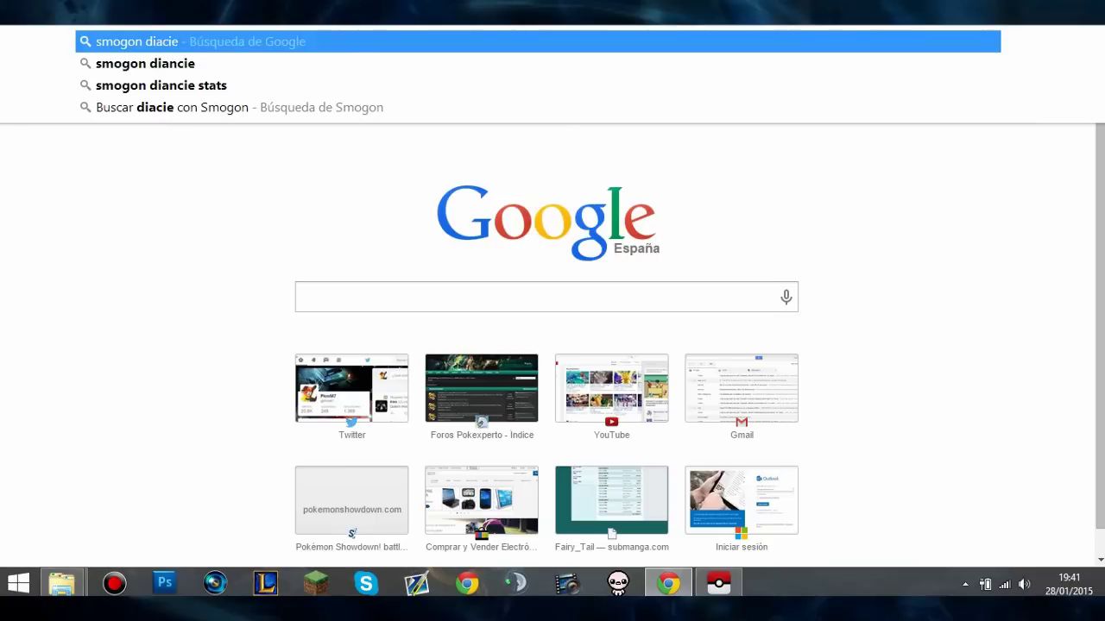
{"action": "type", "text": "mega"}
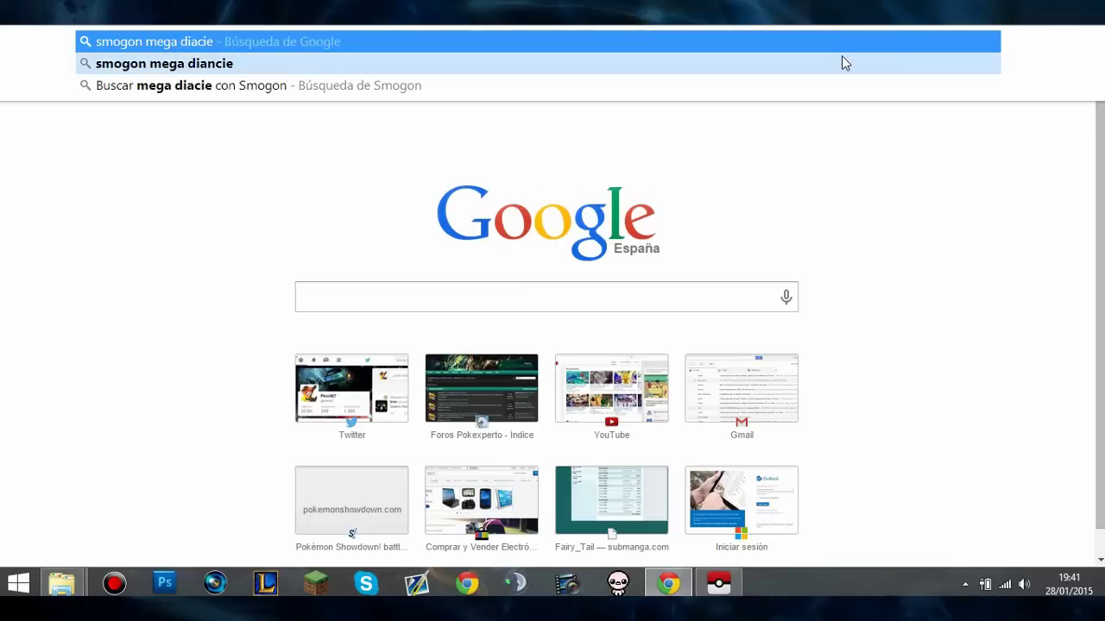
{"action": "left_click", "coordinate": [826, 73]}
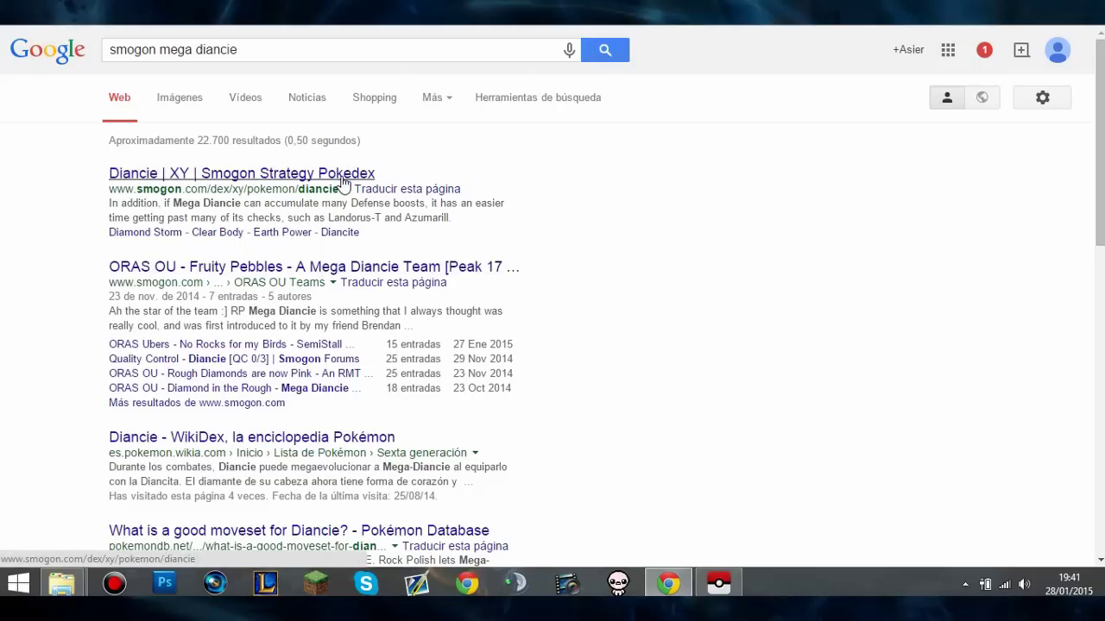
{"action": "left_click", "coordinate": [354, 269]}
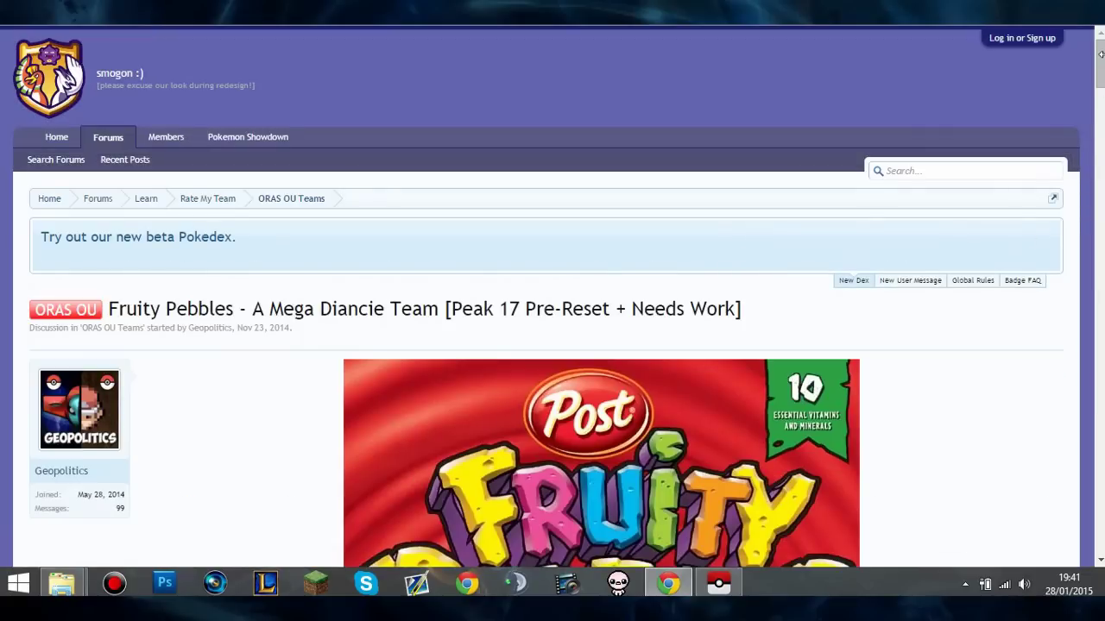
{"action": "left_click_drag", "start_coordinate": [1100, 66], "coordinate": [1090, 179]}
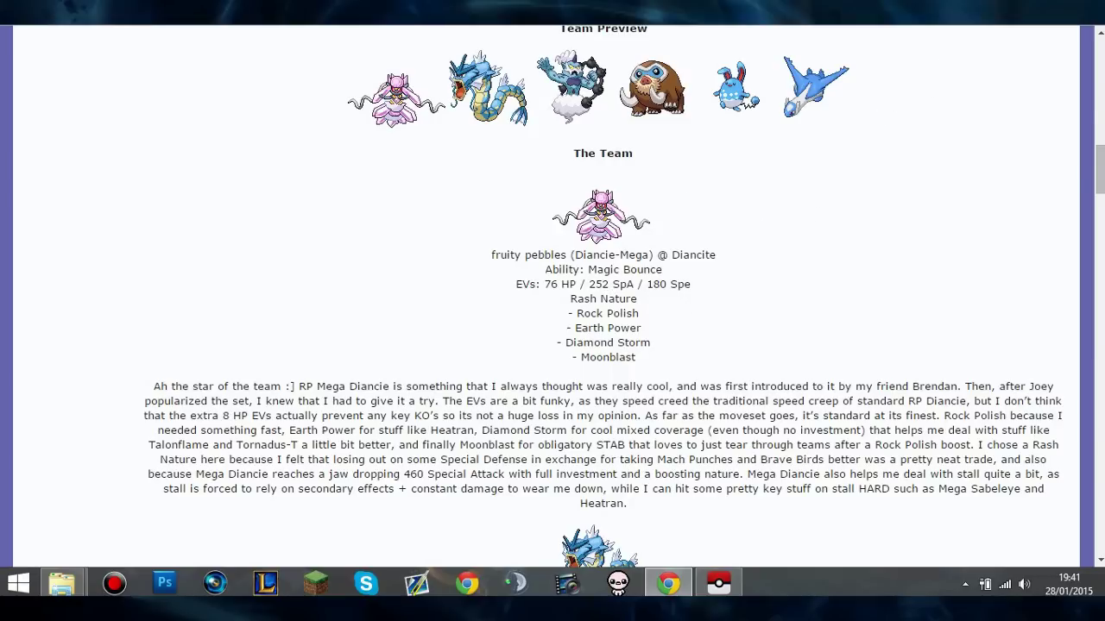
Return to PKHeX and set Diancie's Speed, Special Attack and Defense IVs to 31.
{"action": "key", "text": "alt+Tab"}
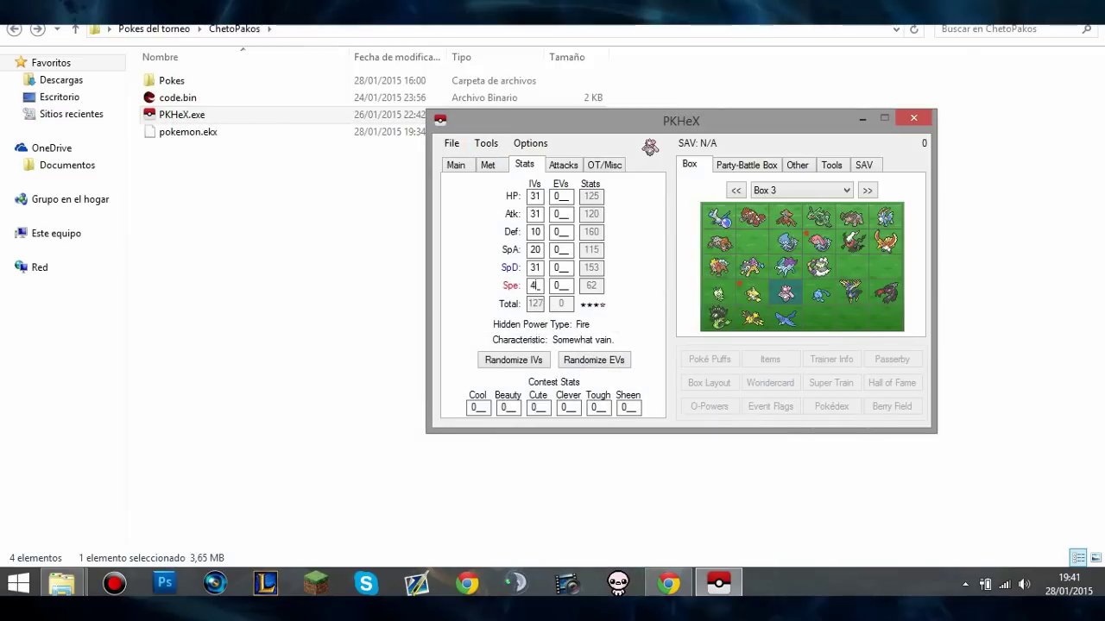
{"action": "type", "text": "31"}
{"action": "double_click", "coordinate": [535, 249]}
{"action": "type", "text": "31"}
{"action": "double_click", "coordinate": [535, 231]}
{"action": "type", "text": "31"}
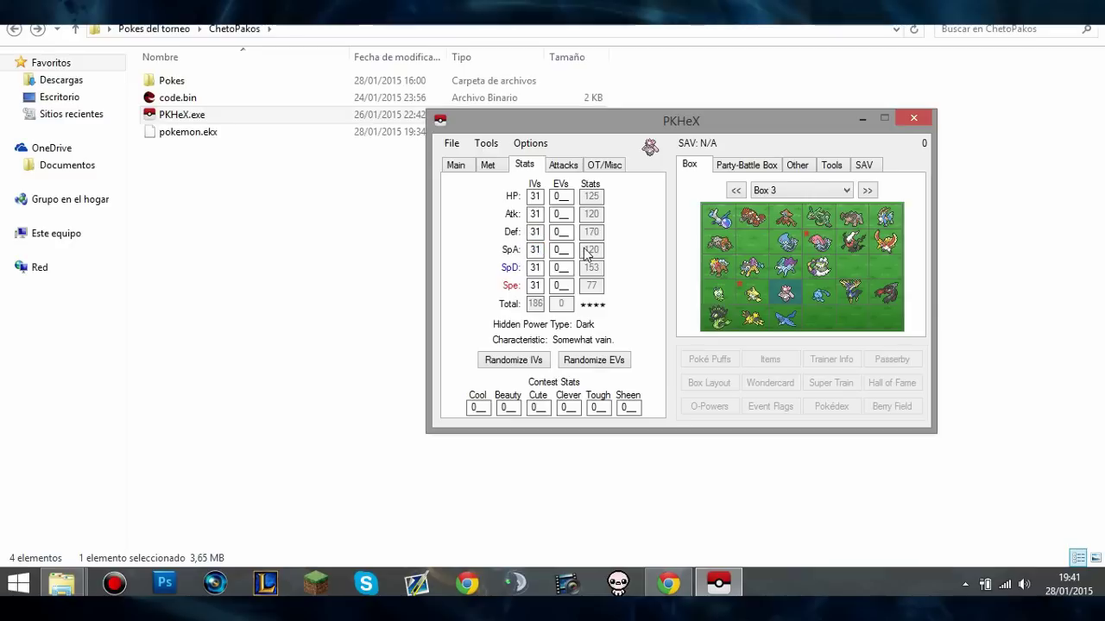
Set Diancie's EVs to 252 Special Attack, 180 Speed and 76 HP, following the set in the forum thread.
{"action": "left_click", "coordinate": [556, 196]}
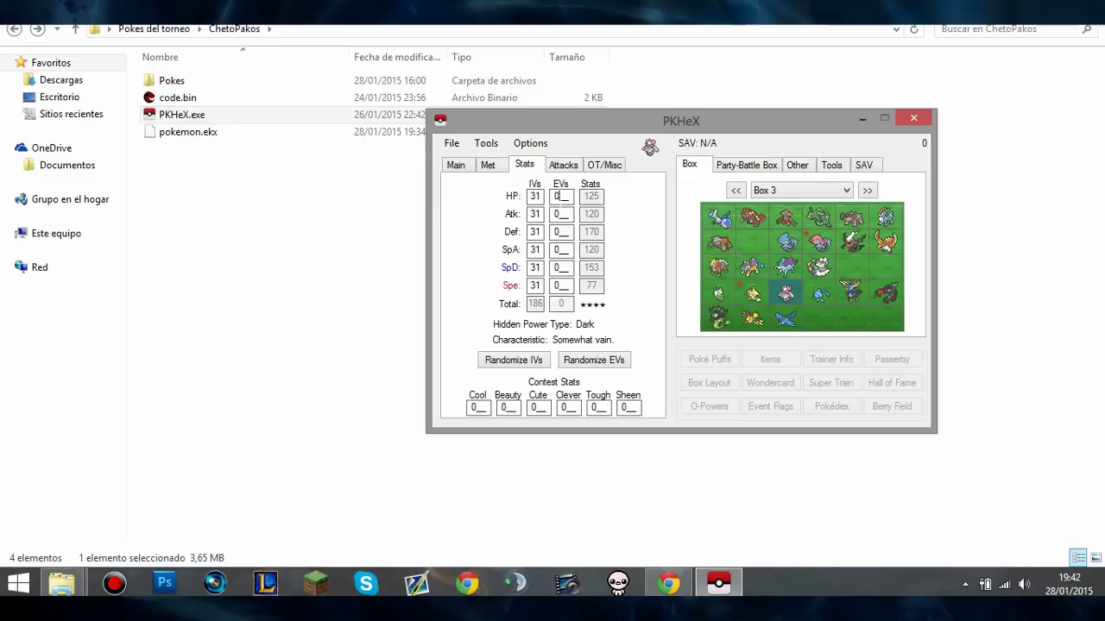
{"action": "double_click", "coordinate": [557, 250]}
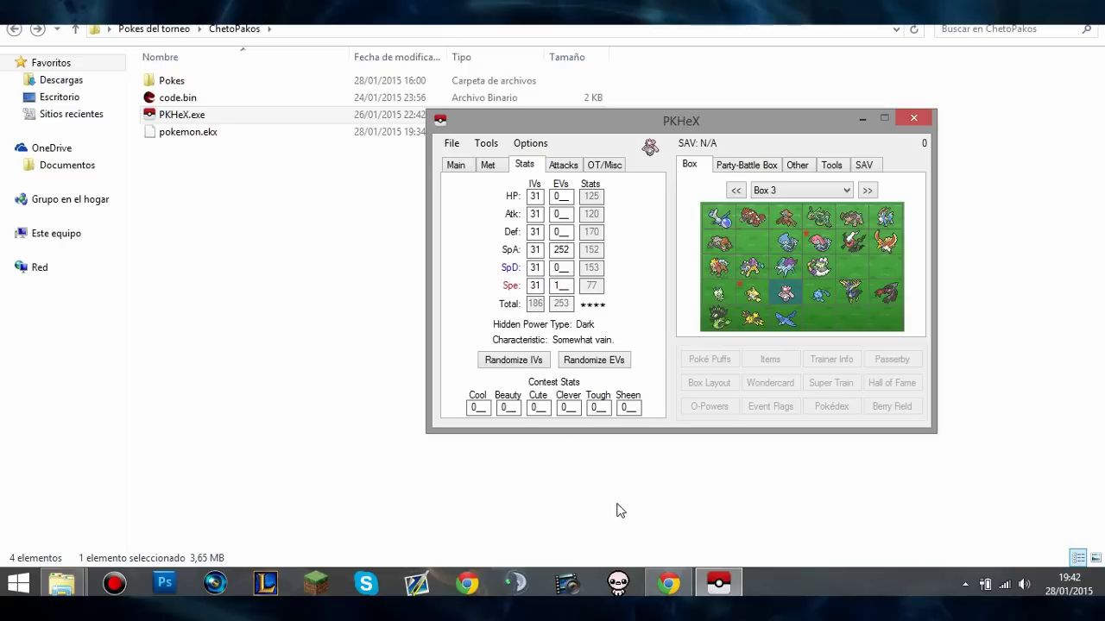
{"action": "left_click", "coordinate": [667, 584]}
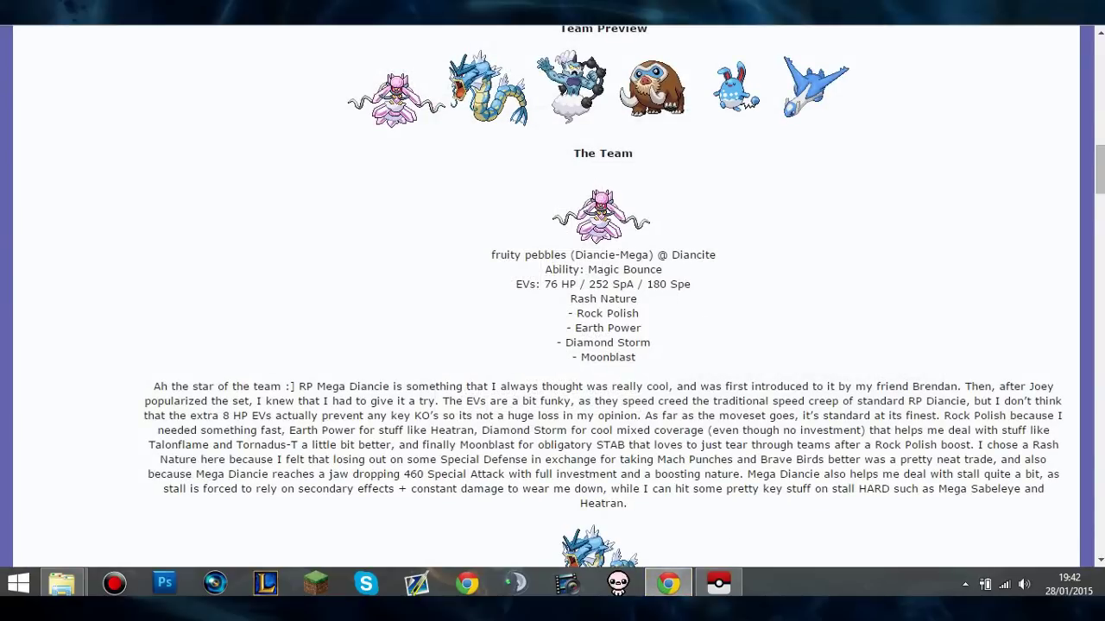
{"action": "key", "text": "alt+Tab"}
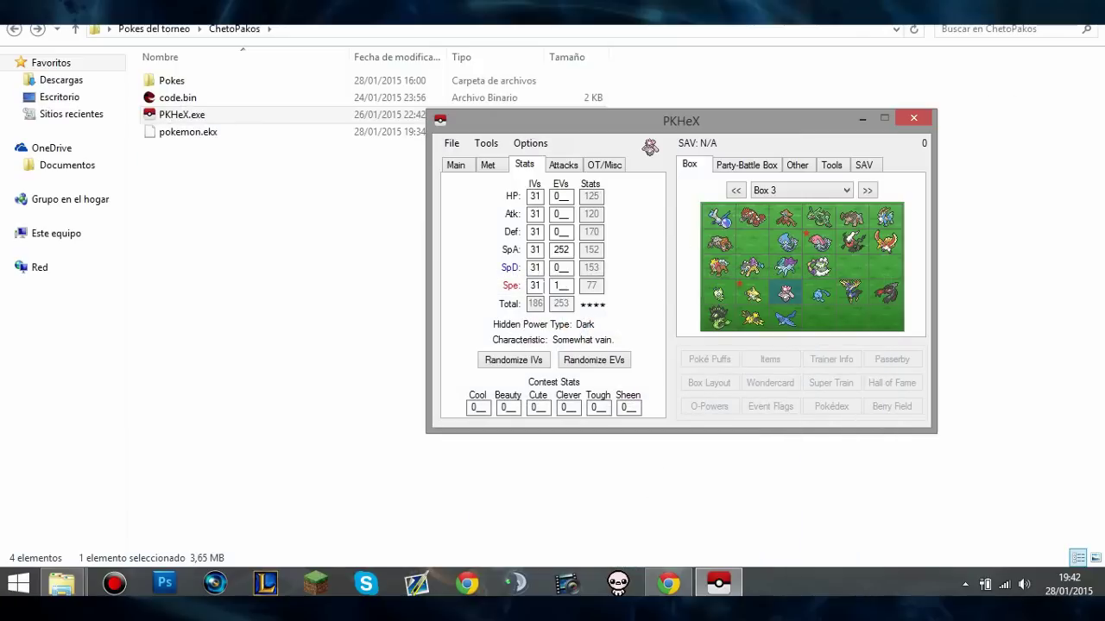
{"action": "type", "text": "80"}
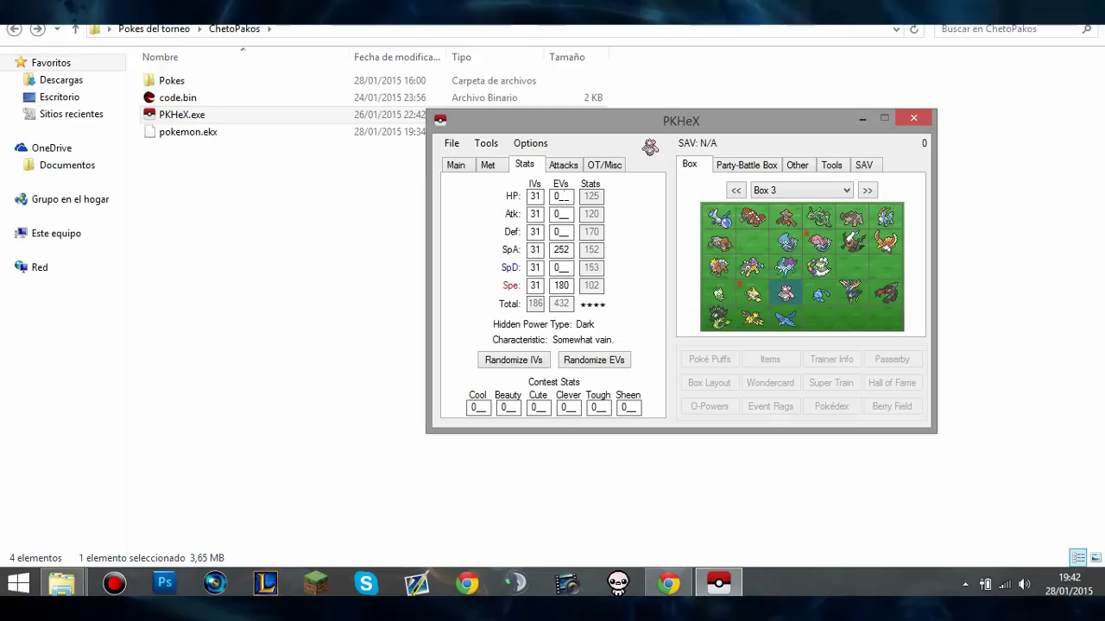
{"action": "left_click", "coordinate": [665, 585]}
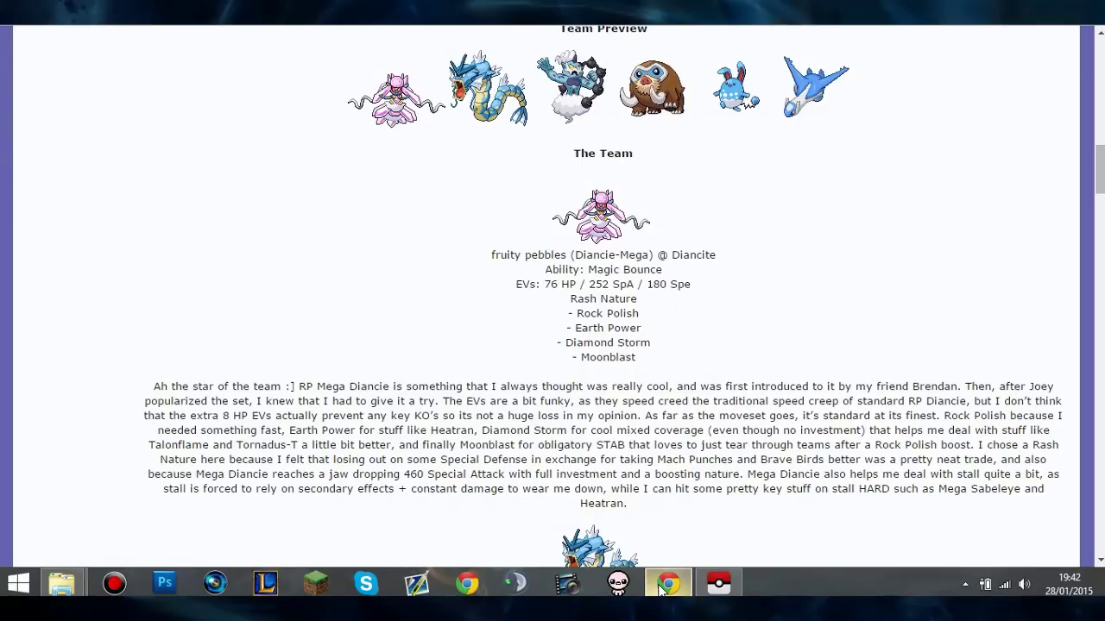
{"action": "left_click", "coordinate": [665, 585]}
{"action": "double_click", "coordinate": [556, 196]}
{"action": "type", "text": "76"}
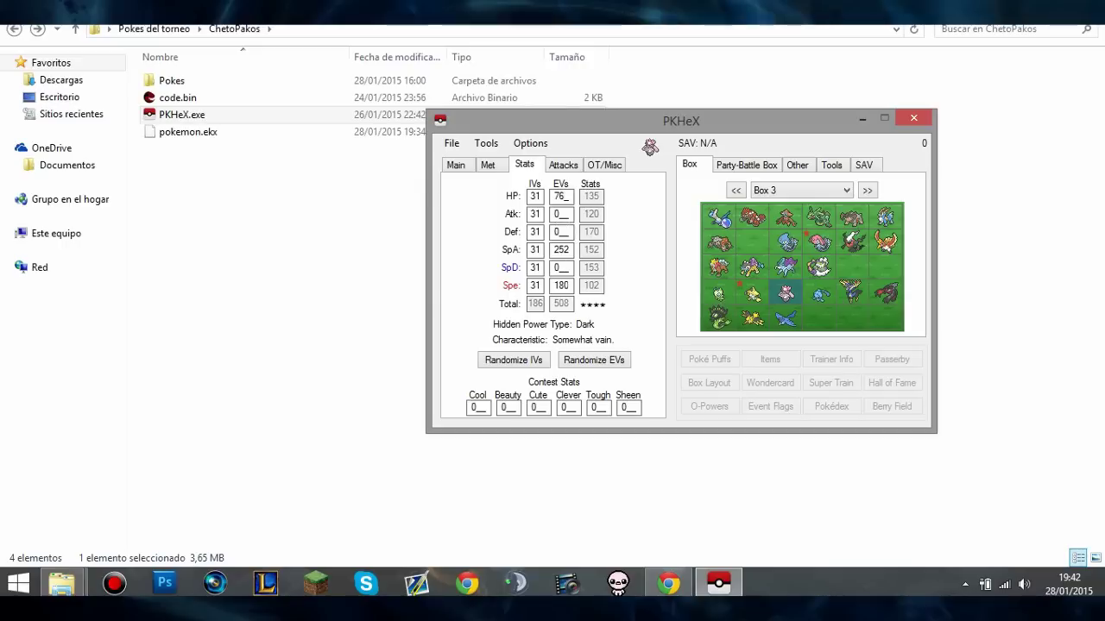
Set Diancie's level to 100 and review its met data and stats.
{"action": "left_click", "coordinate": [456, 165]}
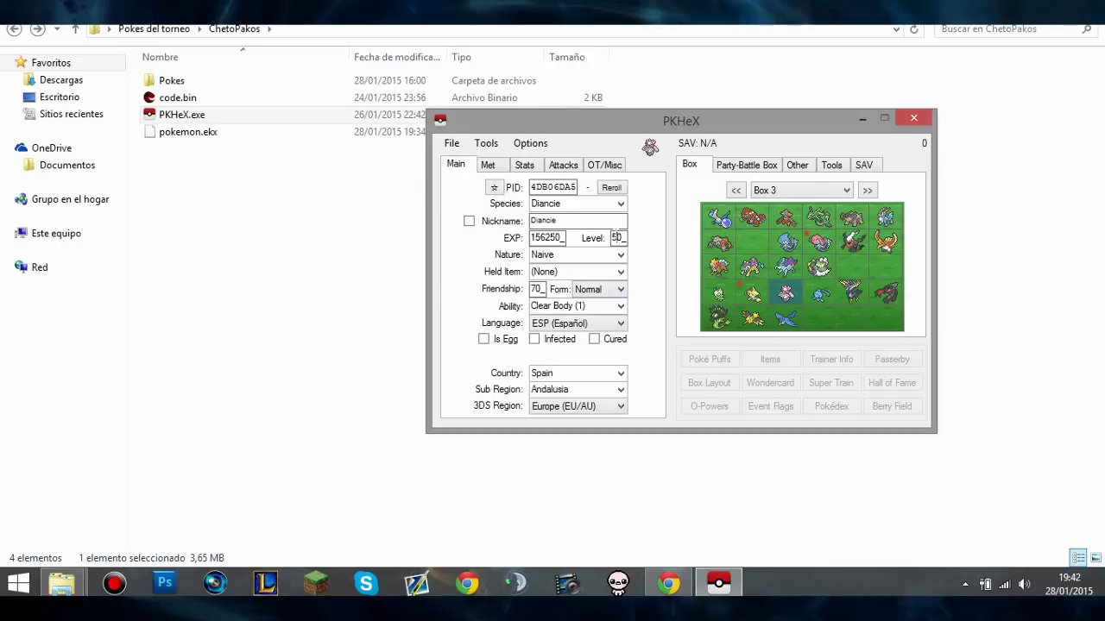
{"action": "left_click", "coordinate": [617, 237]}
{"action": "key", "text": "BackSpace"}
{"action": "key", "text": "BackSpace"}
{"action": "type", "text": "100"}
{"action": "left_click", "coordinate": [497, 169]}
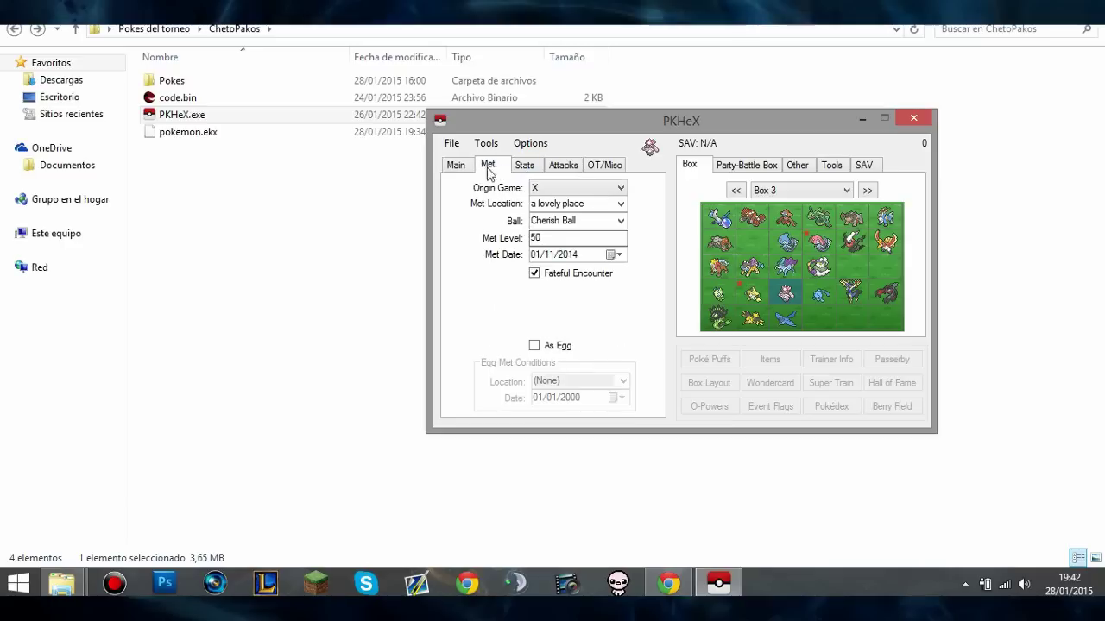
{"action": "left_click", "coordinate": [459, 167]}
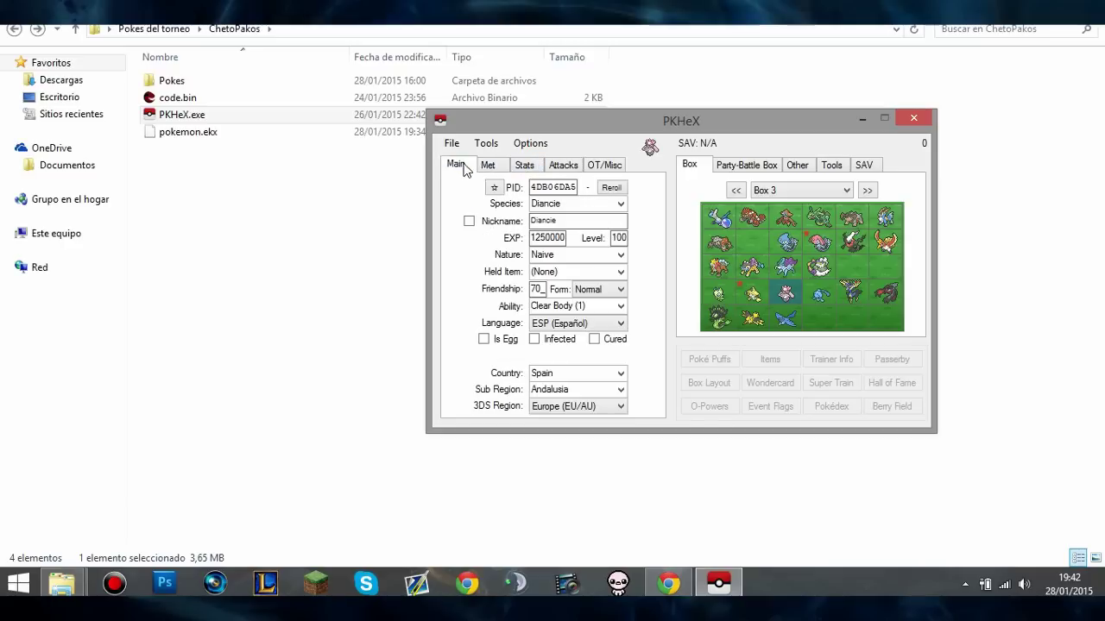
{"action": "left_click", "coordinate": [489, 166]}
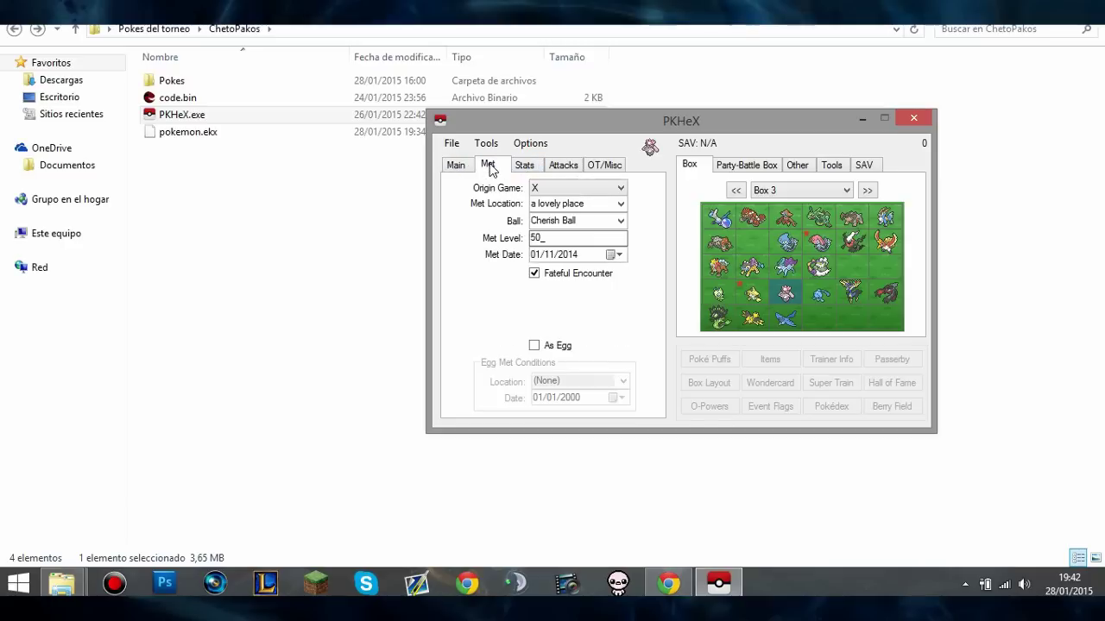
{"action": "left_click", "coordinate": [522, 166]}
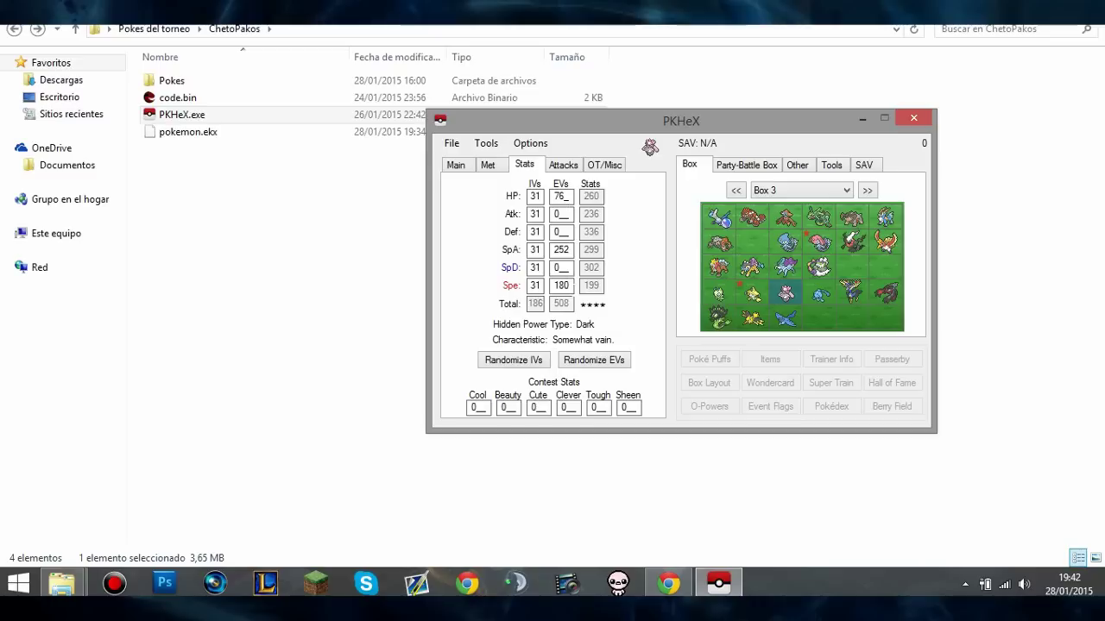
Set the PP Ups of all four of Diancie's current moves to 3.
{"action": "left_click", "coordinate": [562, 165]}
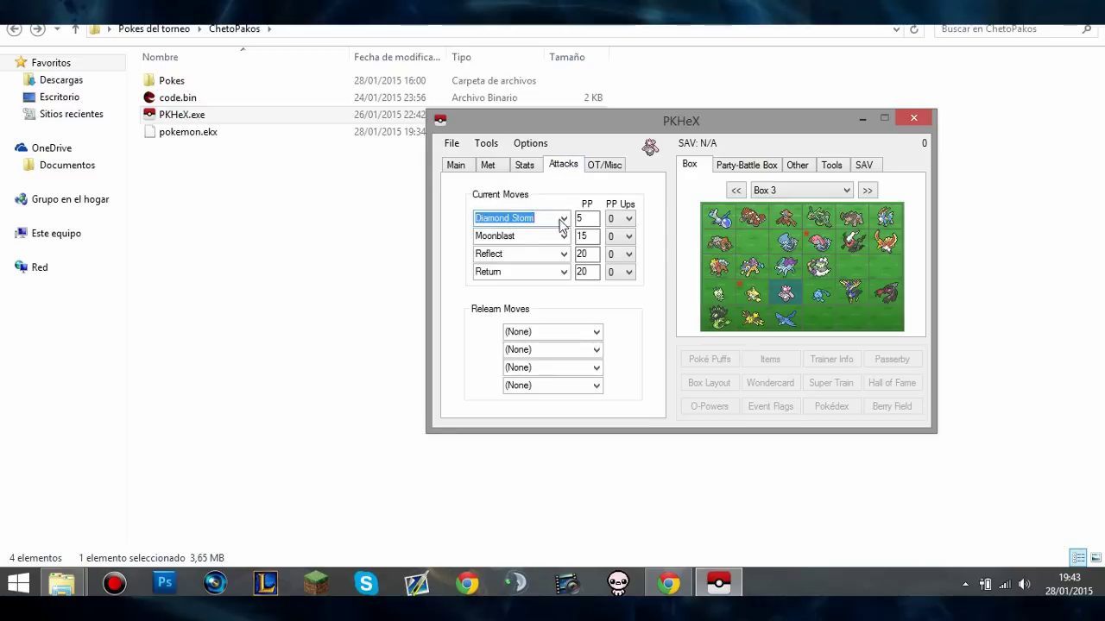
{"action": "left_click", "coordinate": [620, 218]}
{"action": "left_click", "coordinate": [616, 266]}
{"action": "left_click", "coordinate": [621, 236]}
{"action": "left_click", "coordinate": [631, 285]}
{"action": "left_click", "coordinate": [630, 254]}
{"action": "left_click", "coordinate": [627, 302]}
{"action": "left_click", "coordinate": [616, 317]}
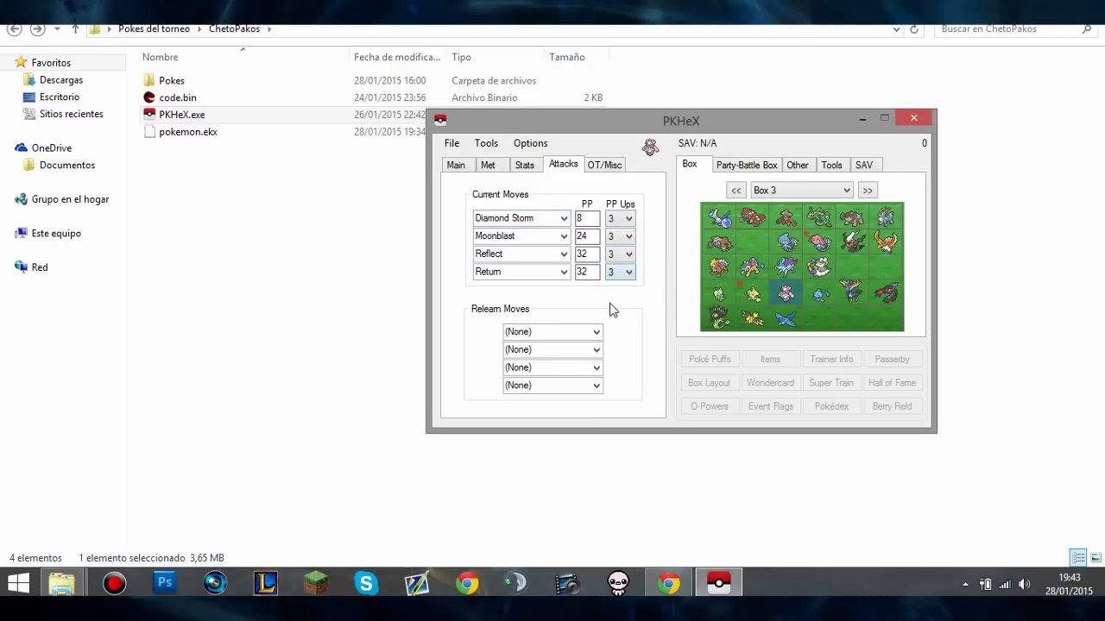
Replace Diamond Storm in Diancie's first move slot with Protect.
{"action": "left_click", "coordinate": [563, 218]}
{"action": "left_click", "coordinate": [563, 219]}
{"action": "type", "text": "Pr"}
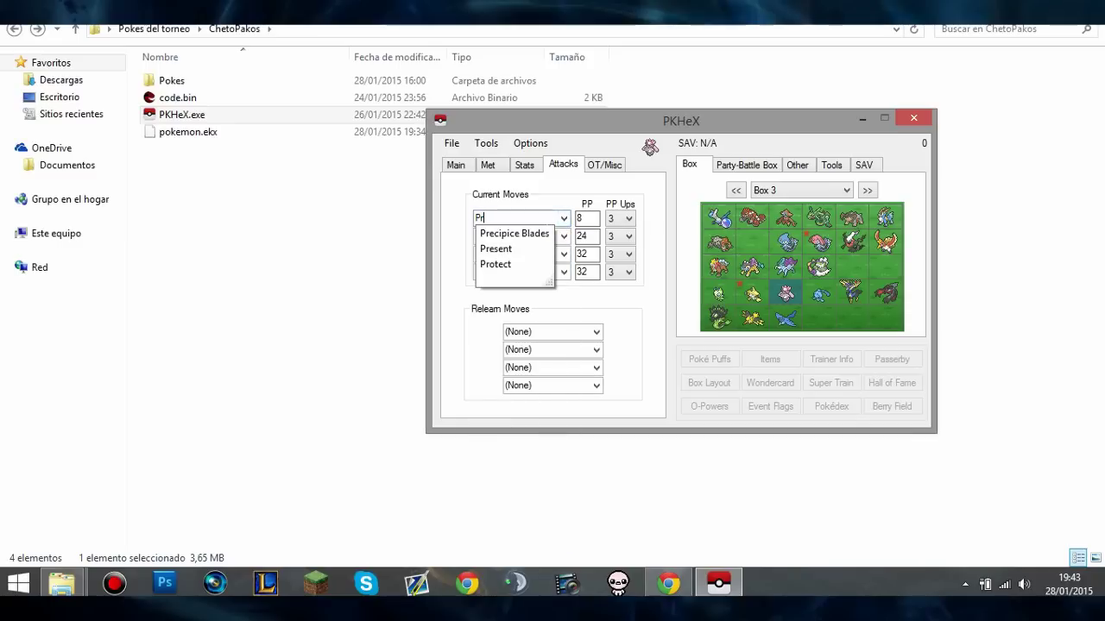
{"action": "type", "text": "otect"}
{"action": "left_click", "coordinate": [553, 238]}
Set Diancie's second current move to Diamond Storm.
{"action": "left_click", "coordinate": [564, 236]}
{"action": "left_click", "coordinate": [564, 236]}
{"action": "type", "text": "D"}
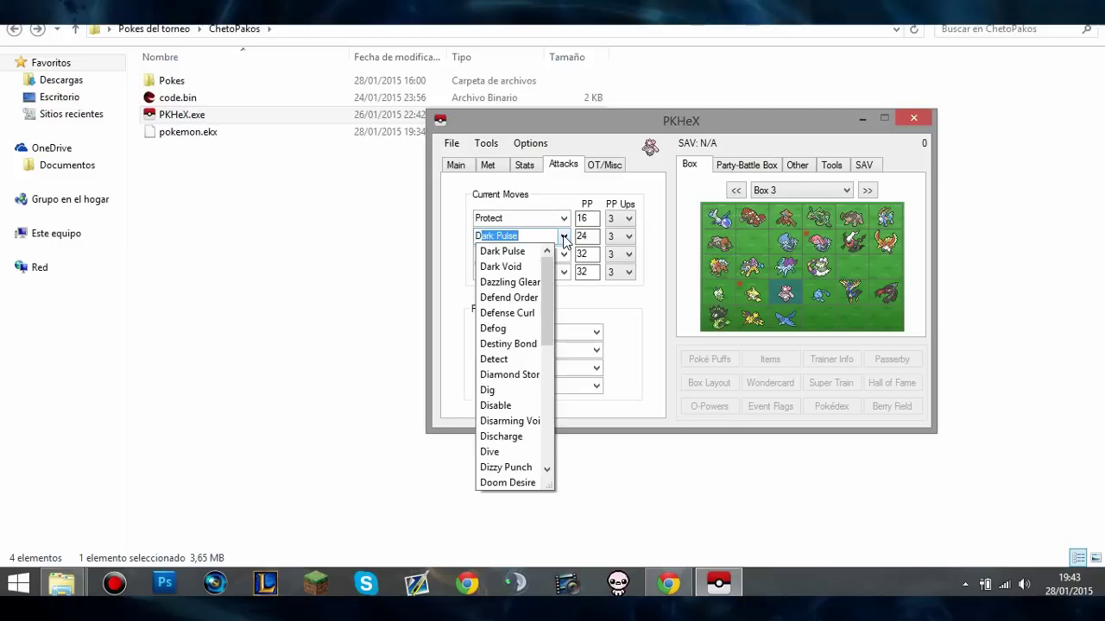
{"action": "type", "text": "iamond Storm"}
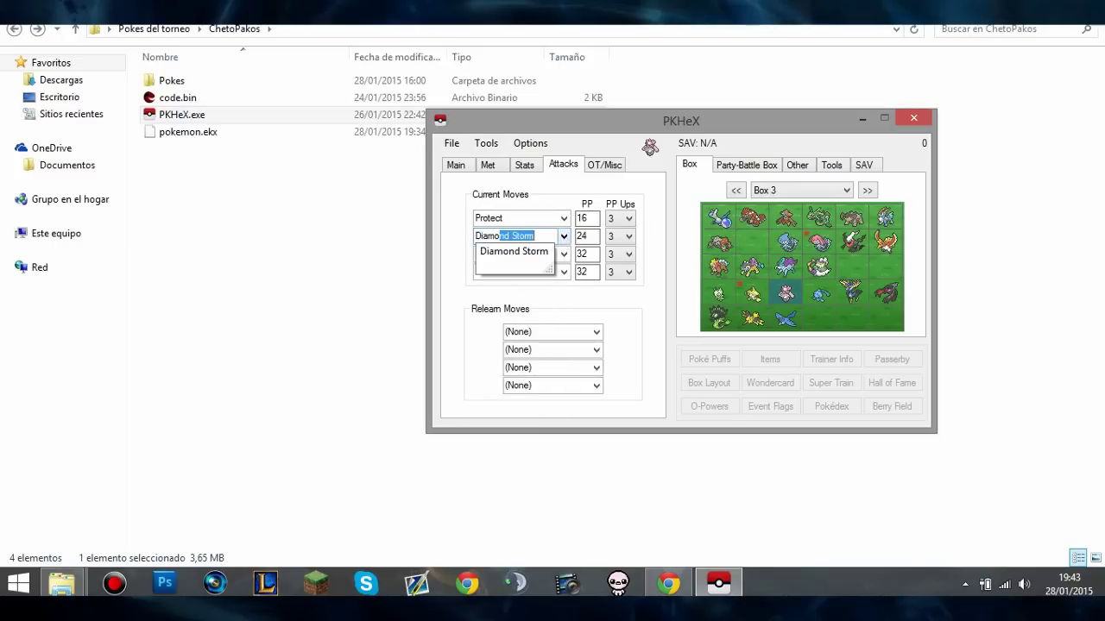
{"action": "left_click", "coordinate": [528, 252]}
Set Diancie's third current move to Moonblast.
{"action": "left_click", "coordinate": [564, 254]}
{"action": "left_click", "coordinate": [564, 254]}
{"action": "type", "text": "Mon"}
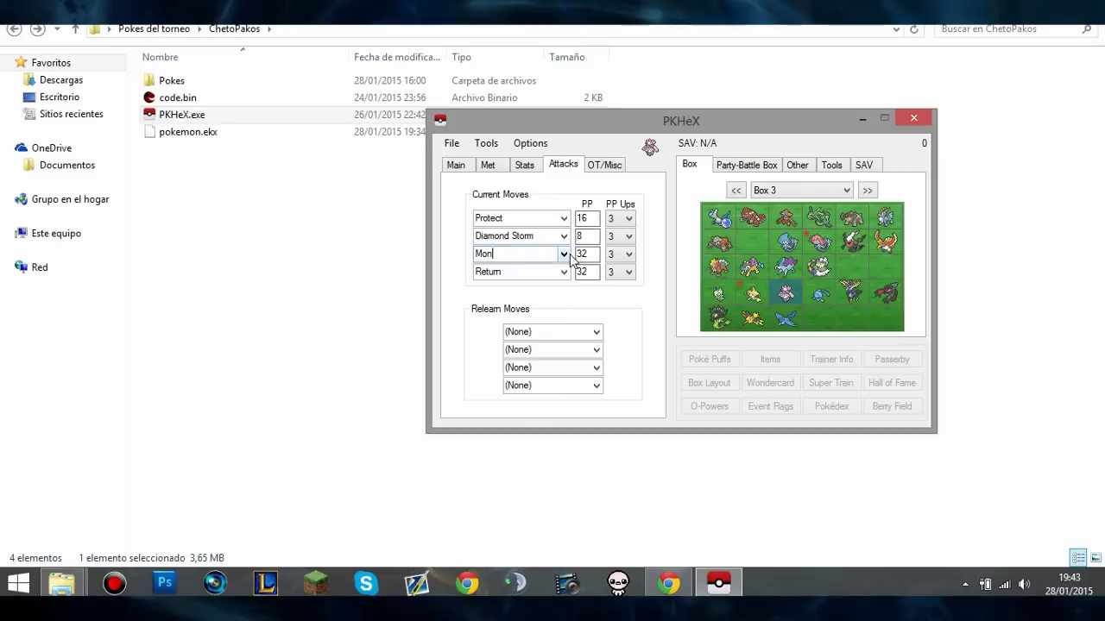
{"action": "key", "text": "BackSpace"}
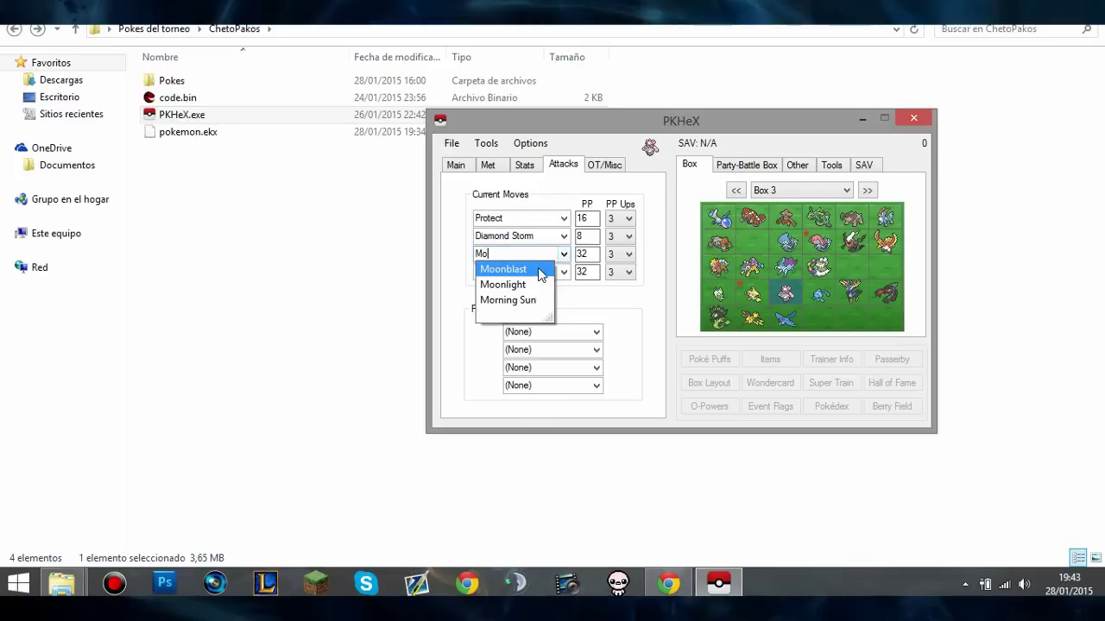
{"action": "left_click", "coordinate": [552, 272]}
Replace Return in Diancie's fourth move slot with Earth Power.
{"action": "left_click", "coordinate": [562, 273]}
{"action": "left_click", "coordinate": [563, 273]}
{"action": "type", "text": "Earth Power"}
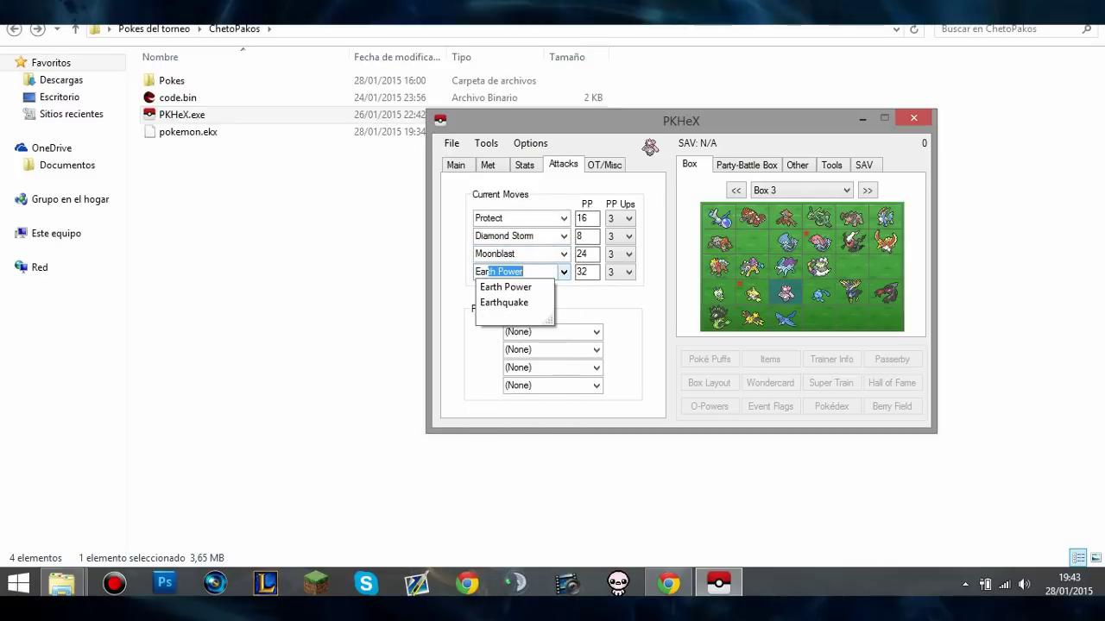
{"action": "key", "text": "Down"}
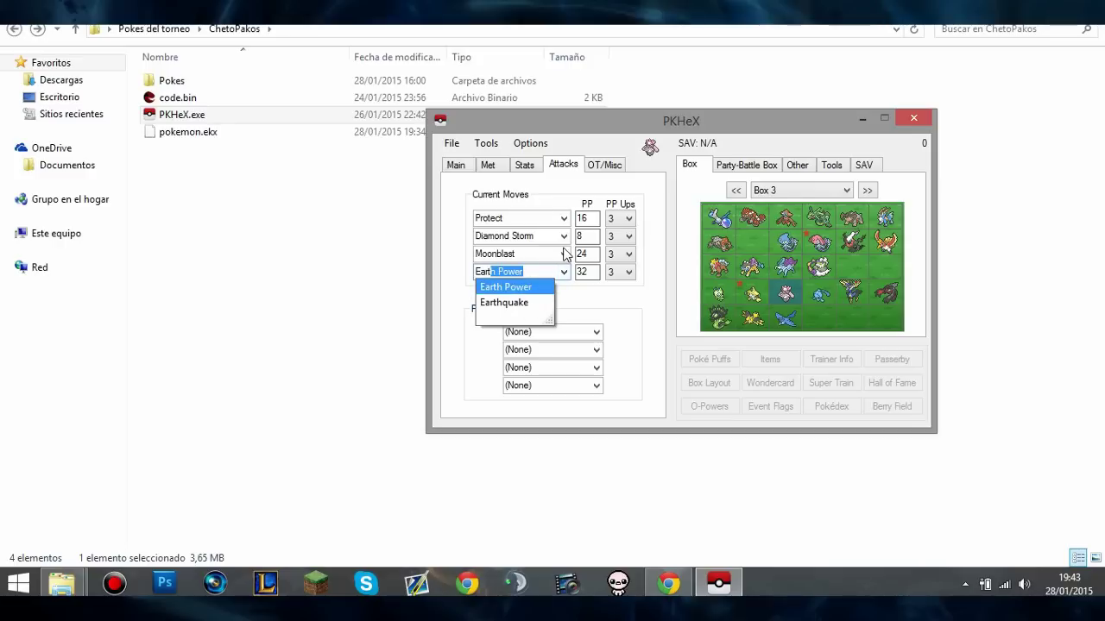
{"action": "key", "text": "Return"}
Change Diancie's EVs to 6 HP and 252 Speed, and review its moves, trainer, met and main data.
{"action": "left_click", "coordinate": [522, 169]}
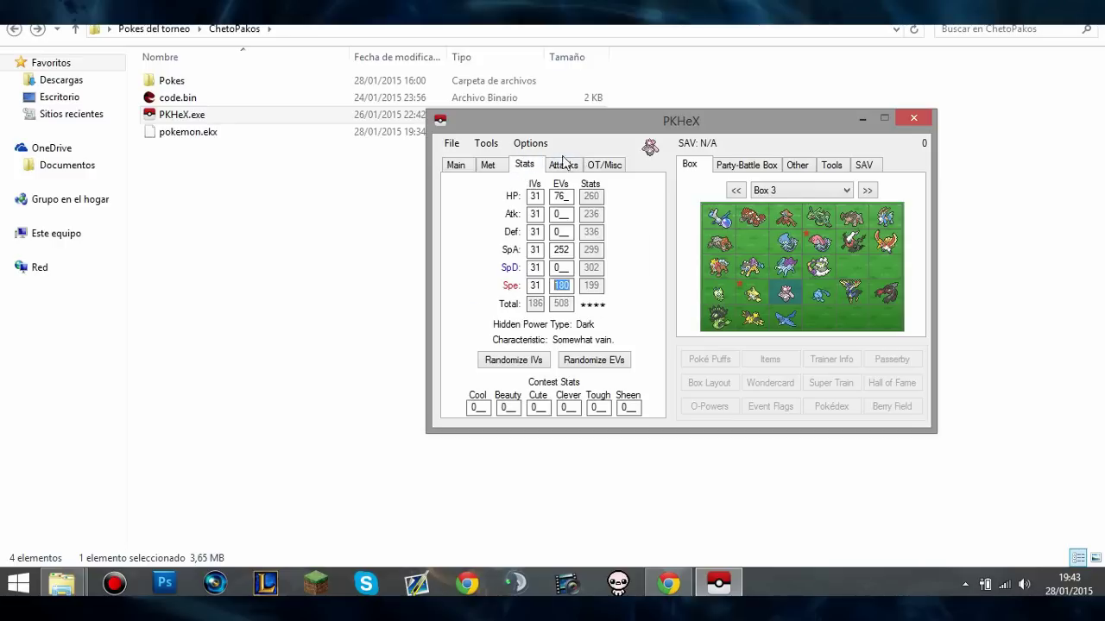
{"action": "left_click", "coordinate": [561, 196]}
{"action": "key", "text": "BackSpace"}
{"action": "left_click_drag", "start_coordinate": [571, 285], "coordinate": [554, 284]}
{"action": "type", "text": "252"}
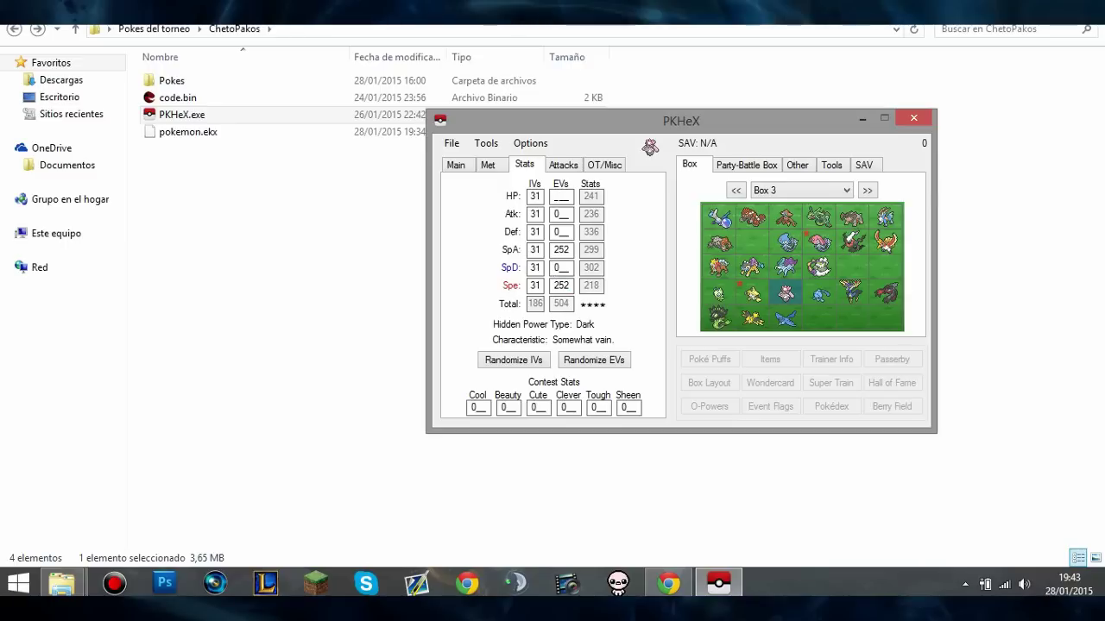
{"action": "type", "text": "4"}
{"action": "type", "text": "6"}
{"action": "left_click", "coordinate": [563, 165]}
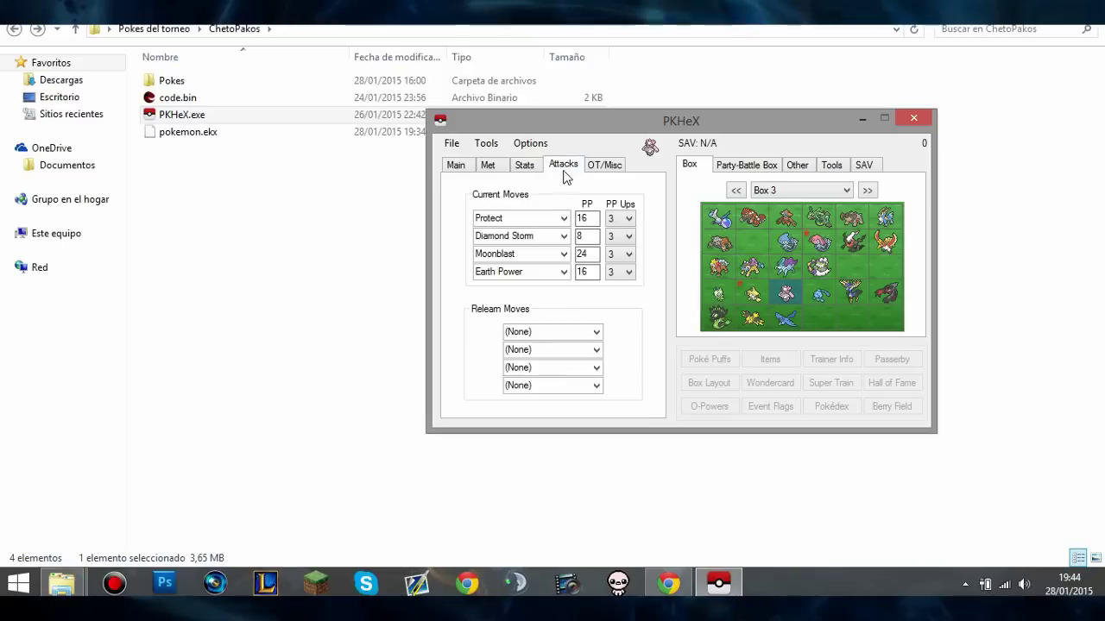
{"action": "left_click", "coordinate": [613, 165]}
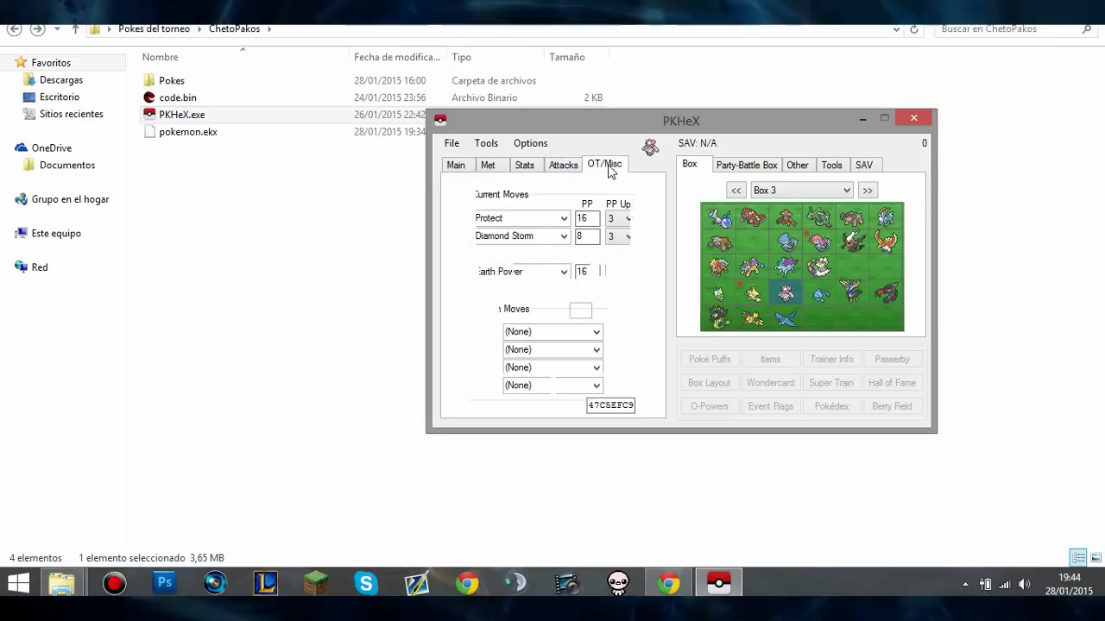
{"action": "left_click", "coordinate": [534, 169]}
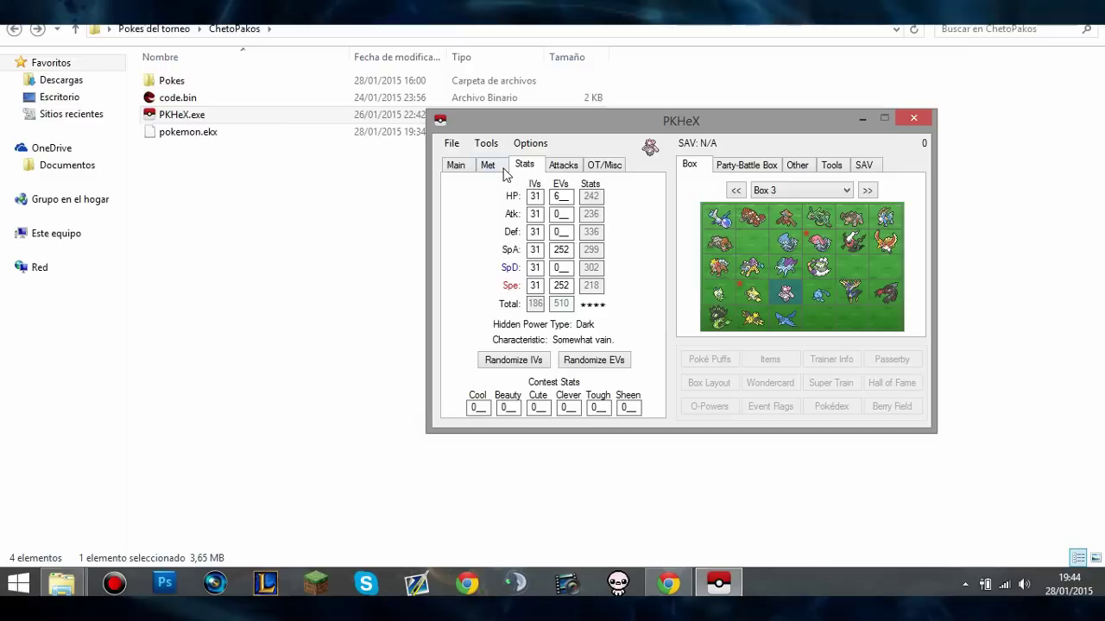
{"action": "left_click", "coordinate": [499, 174]}
{"action": "left_click", "coordinate": [464, 171]}
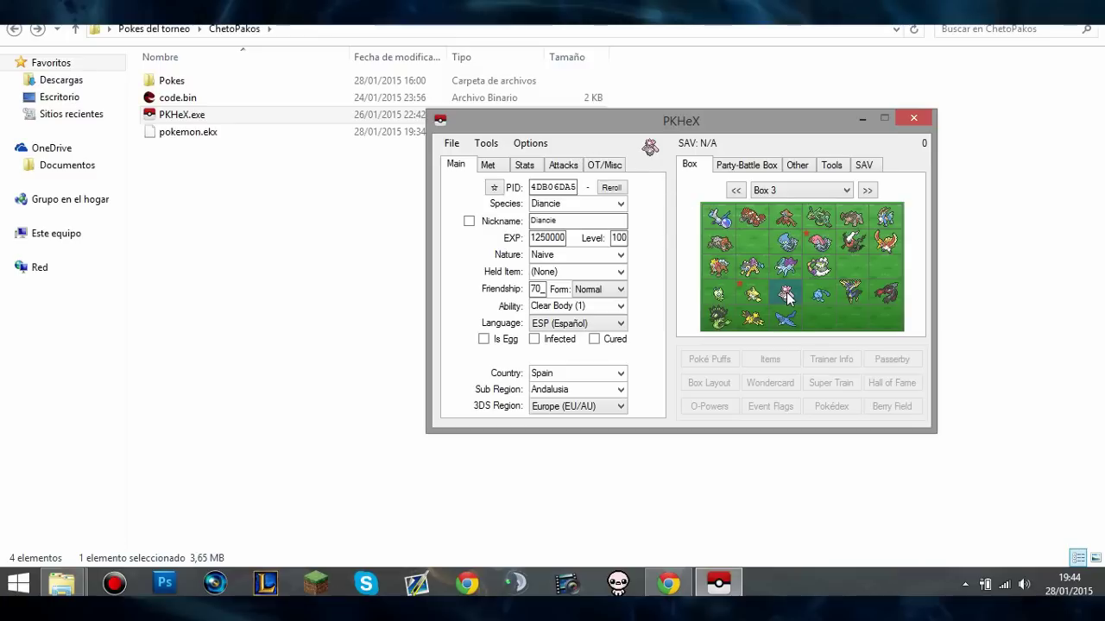
Save Diancie as an EKX file named "Diancie - 4DB06DA5.ekx" in the ChetoPakos folder.
{"action": "left_click", "coordinate": [451, 143]}
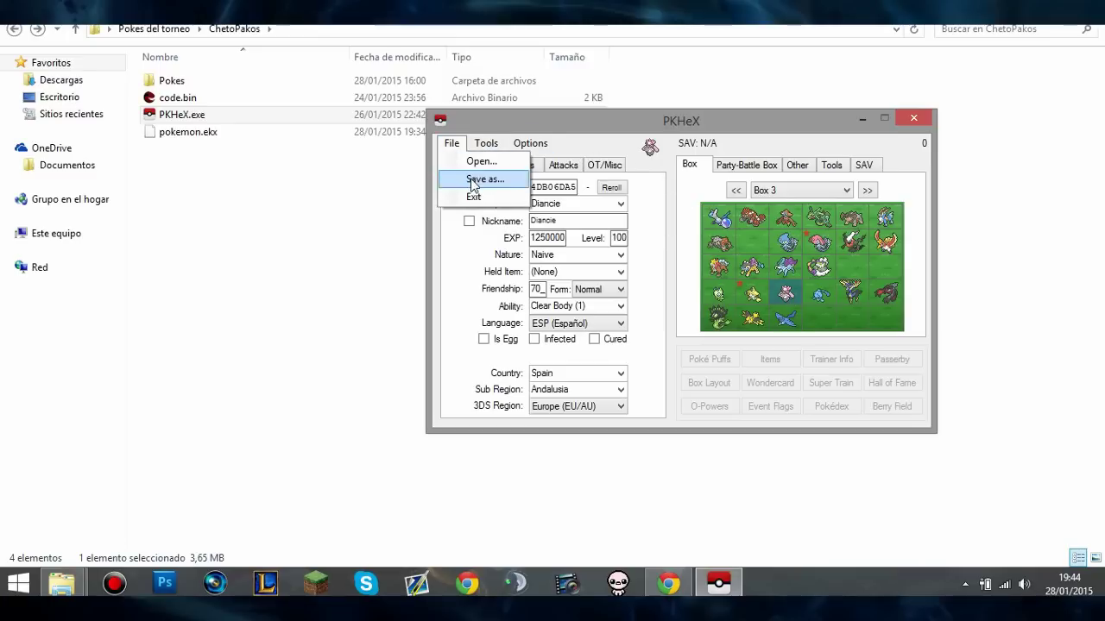
{"action": "left_click", "coordinate": [472, 184]}
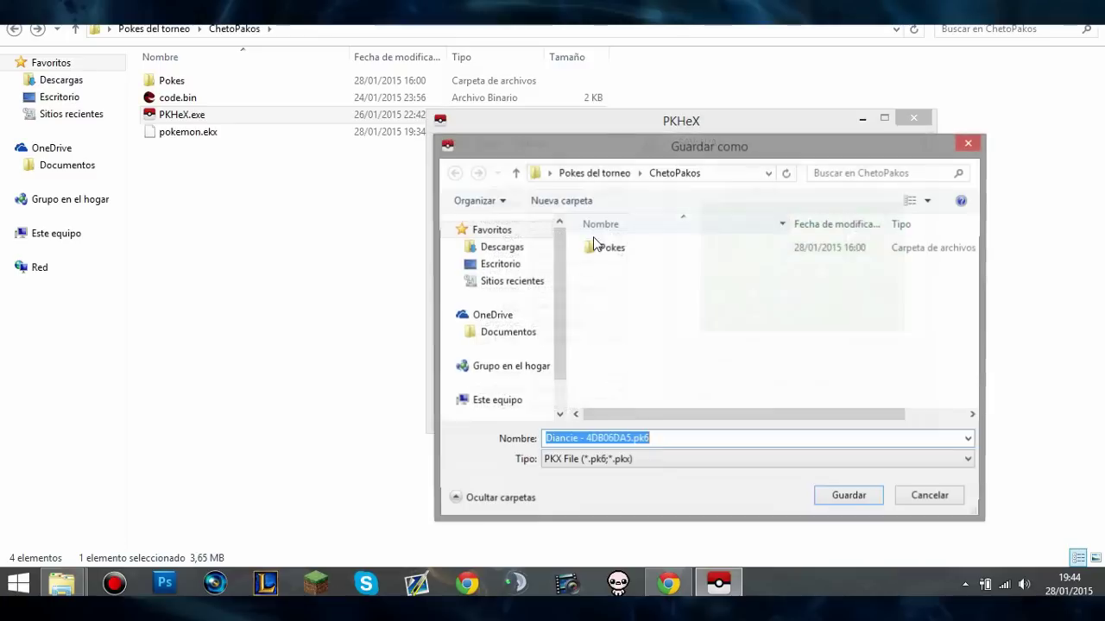
{"action": "left_click", "coordinate": [717, 459]}
{"action": "left_click", "coordinate": [703, 488]}
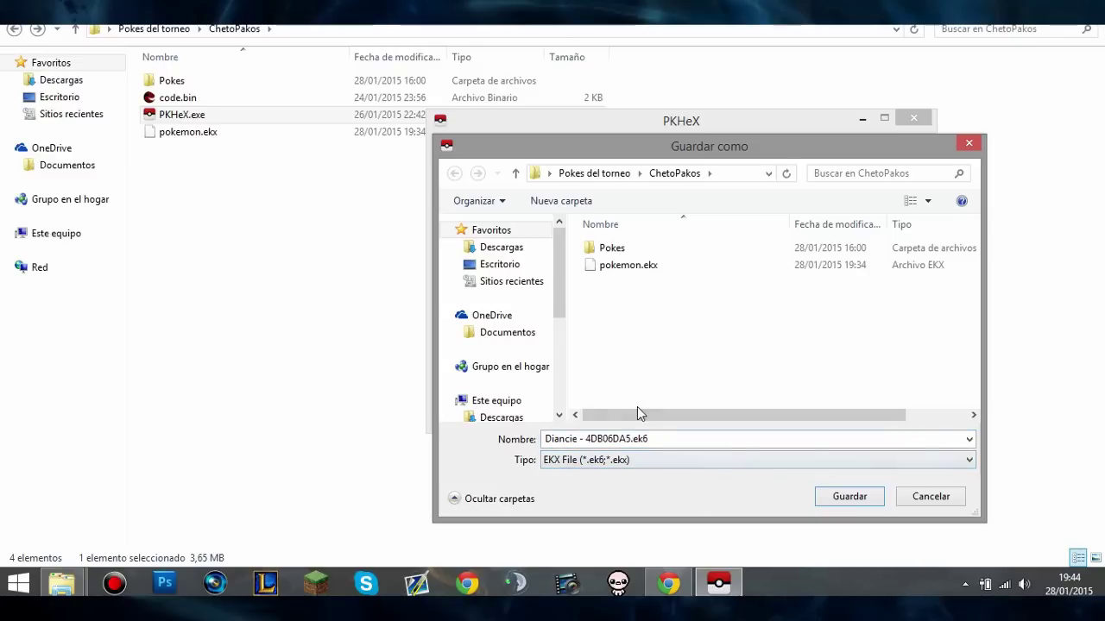
{"action": "left_click", "coordinate": [638, 438]}
{"action": "left_click", "coordinate": [639, 438]}
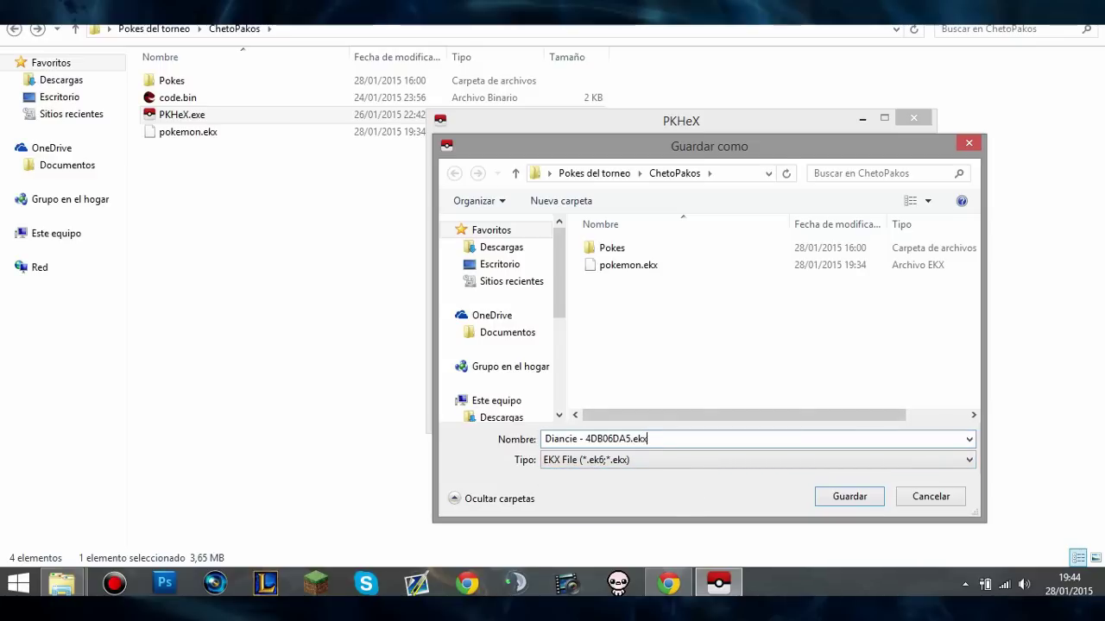
{"action": "left_click", "coordinate": [833, 499]}
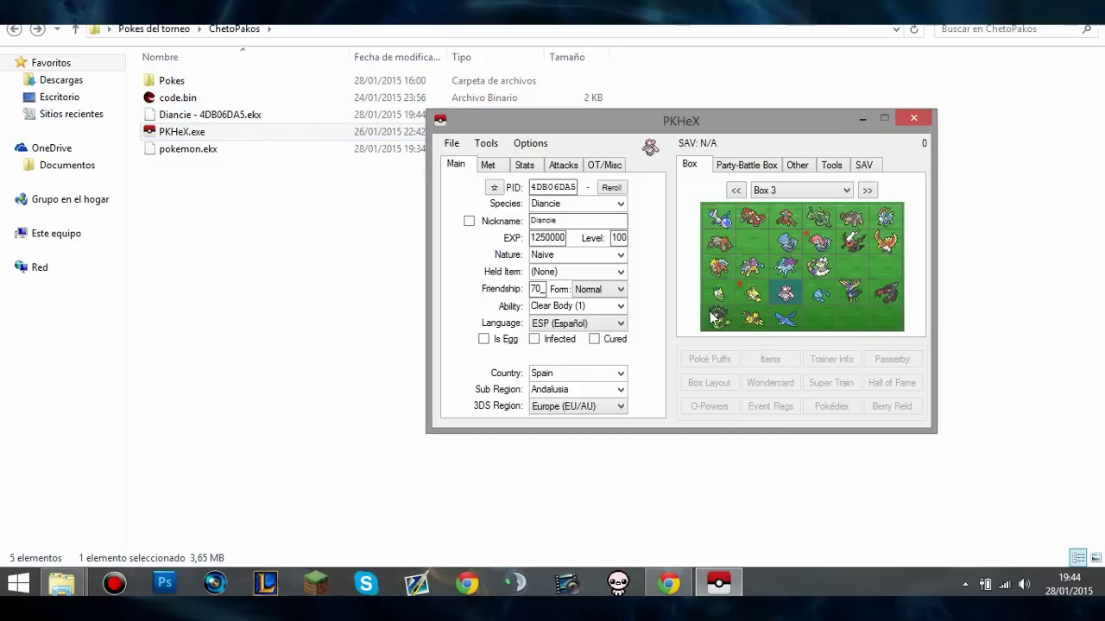
View the data of Jirachi and Celebi from Box 3 in the editor.
{"action": "right_click", "coordinate": [752, 297]}
{"action": "left_click", "coordinate": [787, 306]}
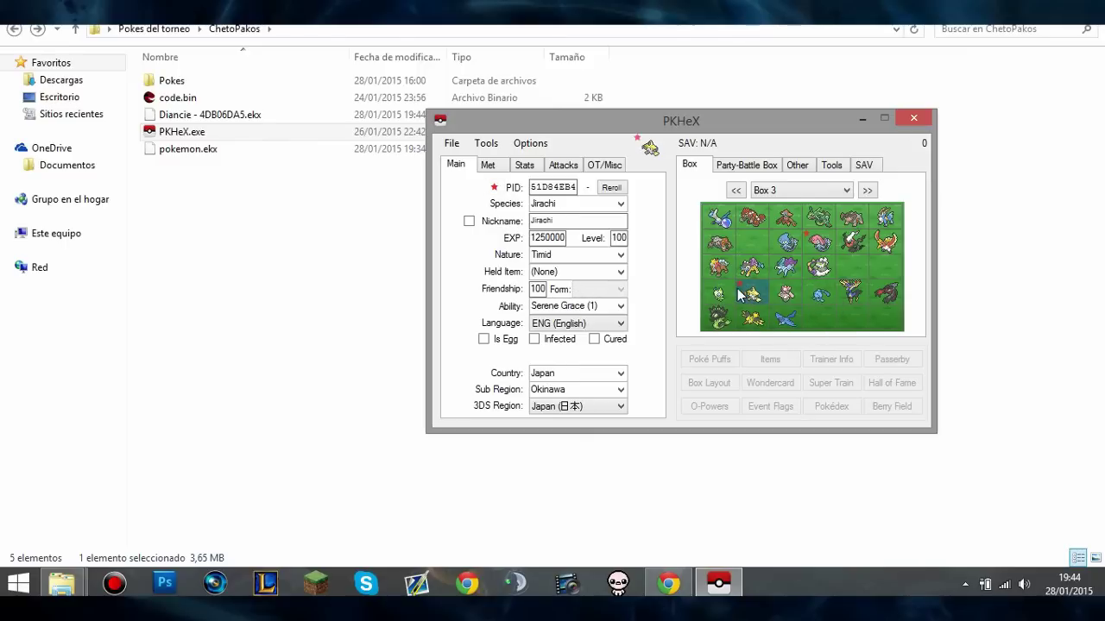
{"action": "right_click", "coordinate": [719, 293]}
{"action": "left_click", "coordinate": [727, 303]}
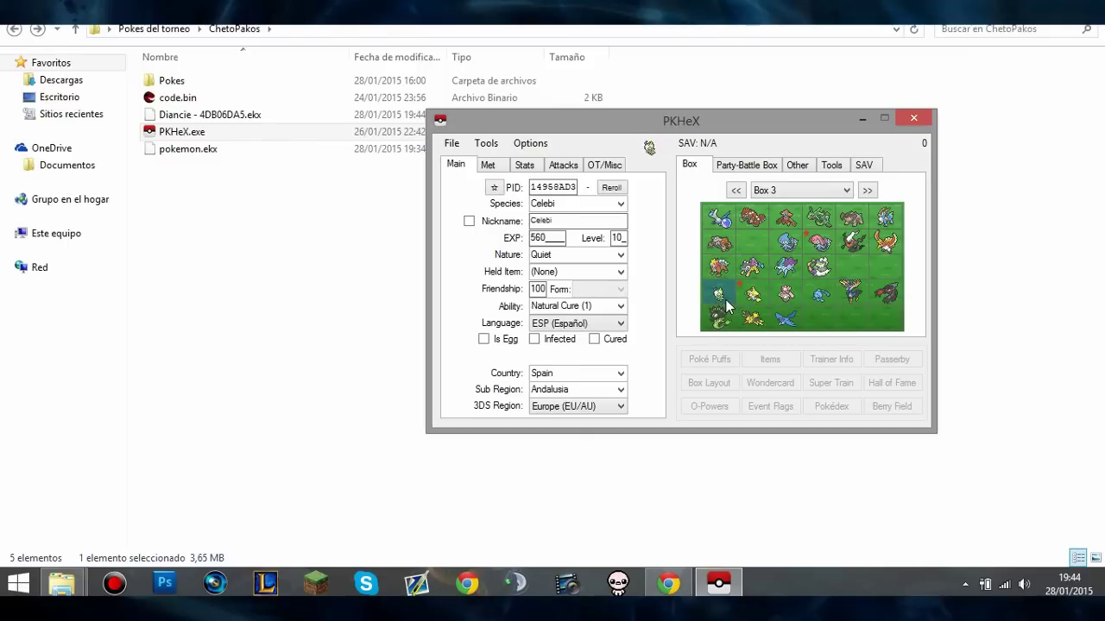